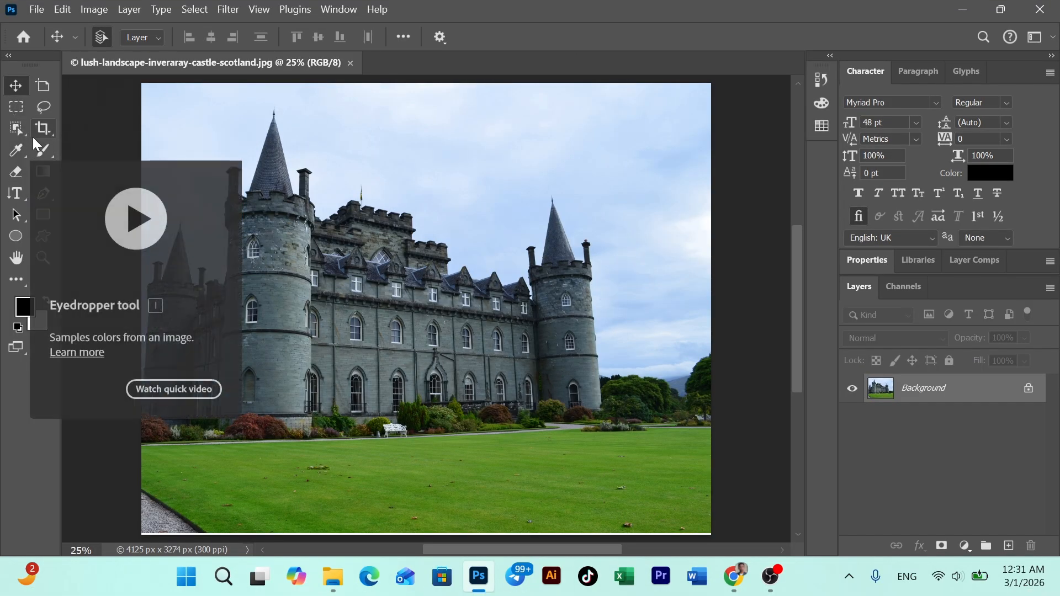
- Extend the canvas downward below the castle photo with the Crop tool to a height of about 4983 px
left_click(44, 128)
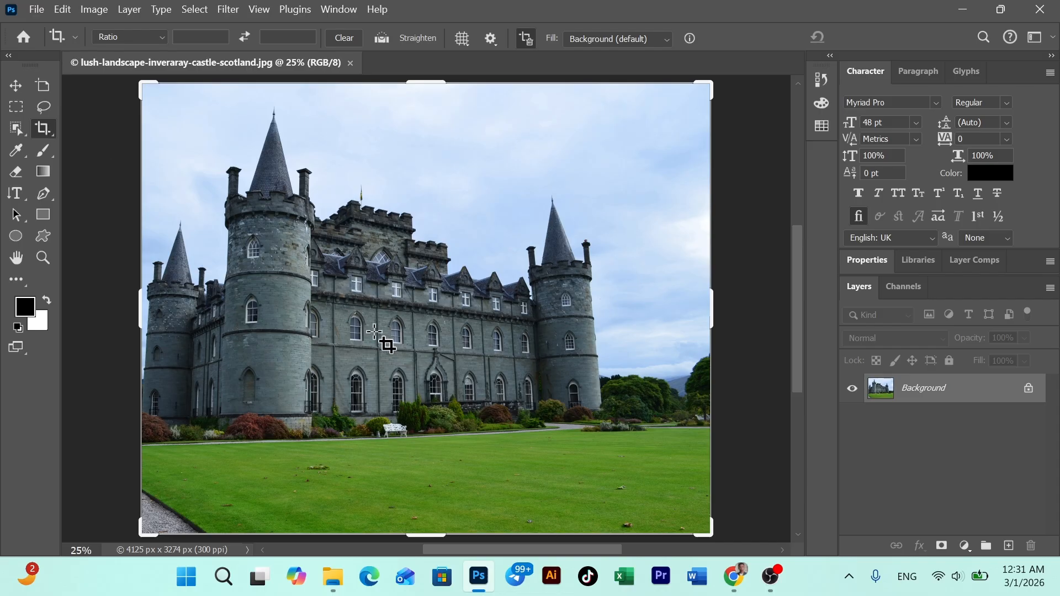
scroll(407, 406, "down", 5)
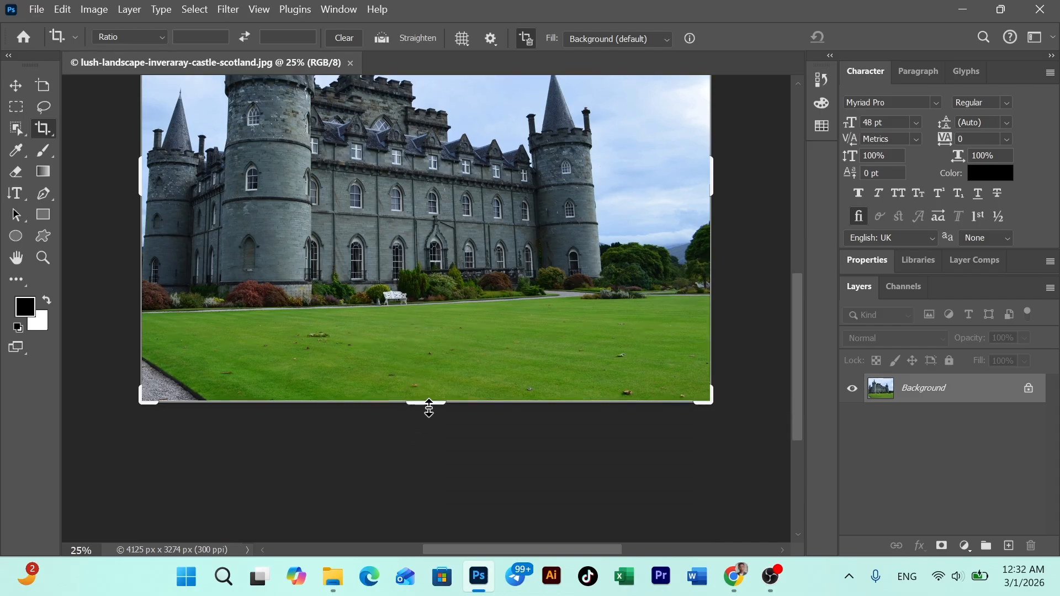
key("ctrl+minus")
key("ctrl+minus")
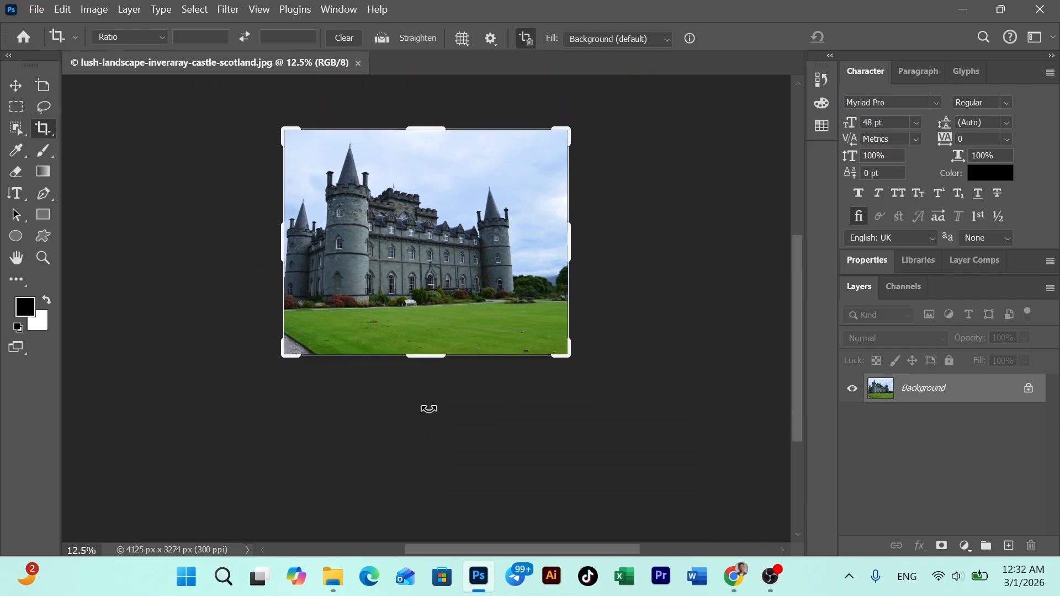
left_click_drag(425, 356, 427, 414)
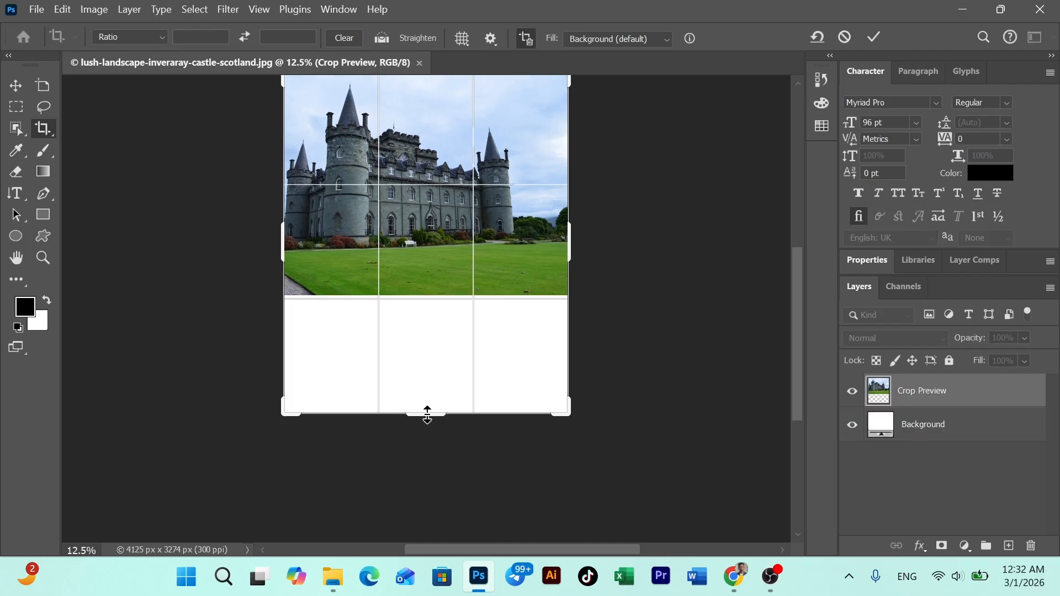
key("Return")
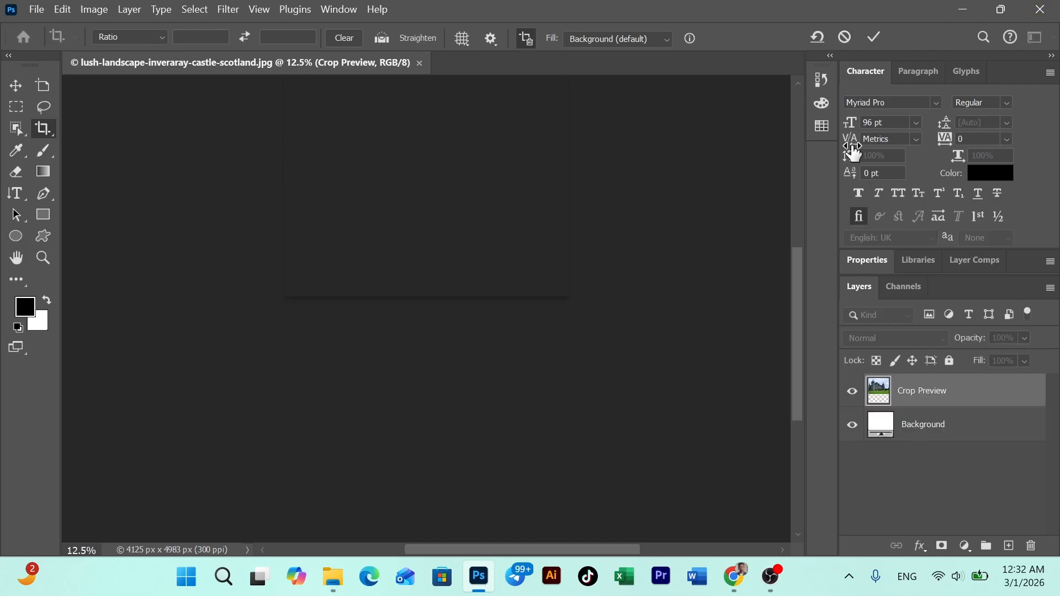
scroll(355, 165, "up", 1)
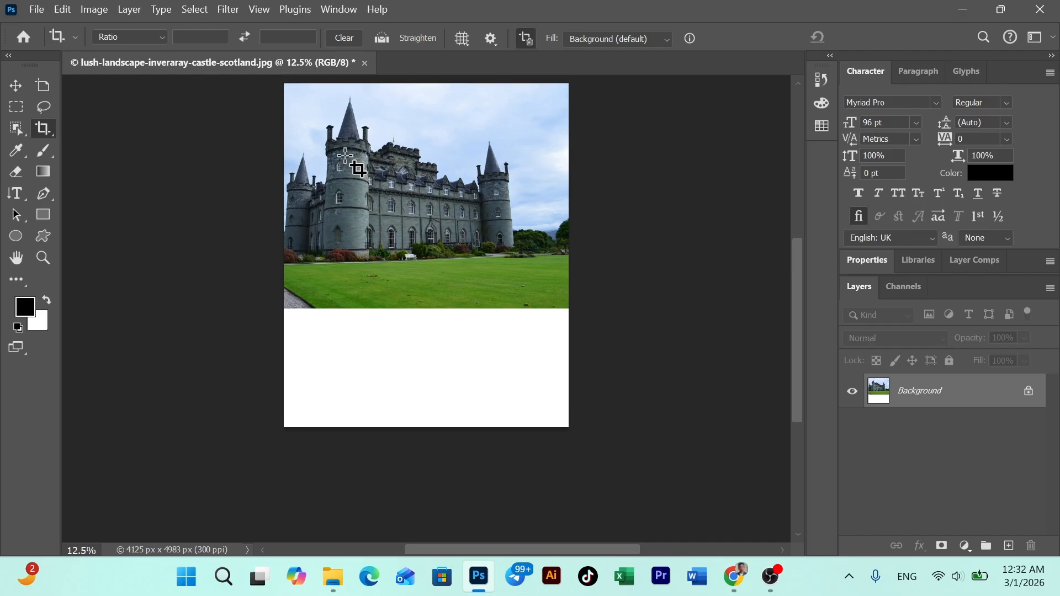
- Select the photo's full width from the sky down to just above the lawn's lower edge and copy it to a new layer
left_click(16, 106)
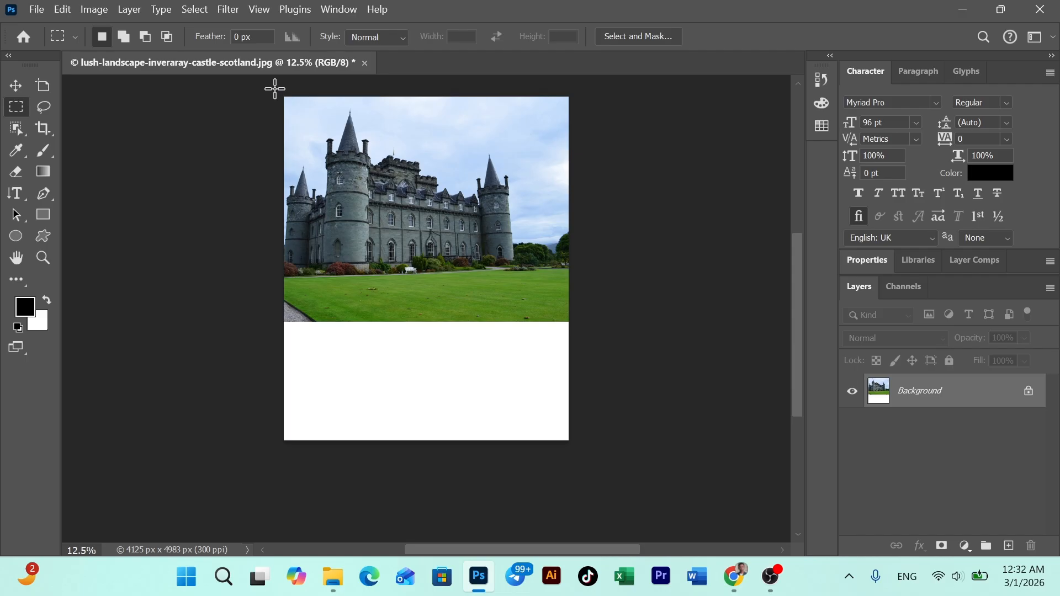
left_click_drag(282, 94, 577, 297)
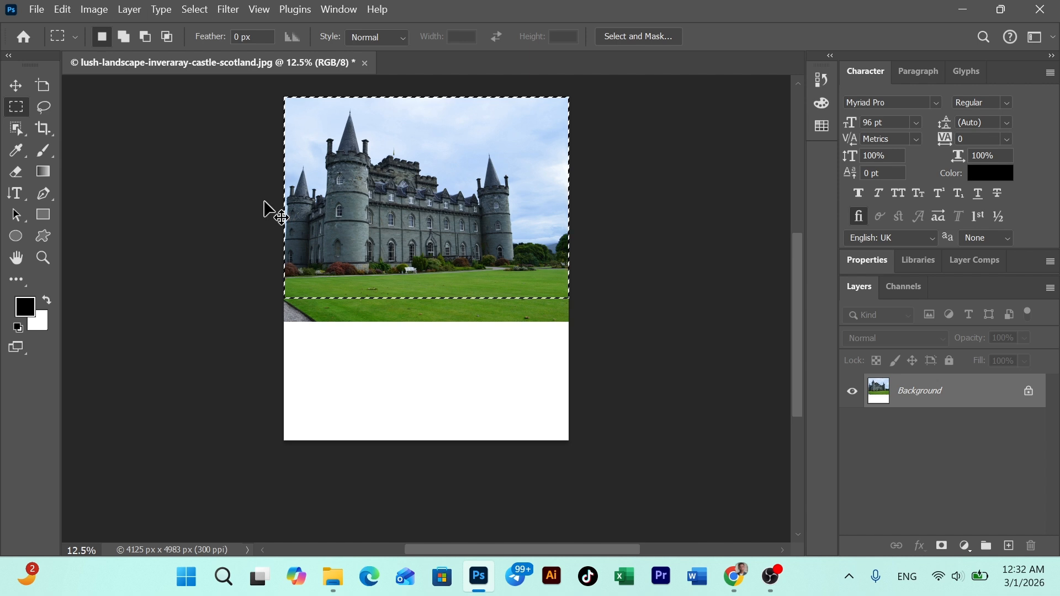
key("ctrl+d")
key("ctrl+shift+alt+n")
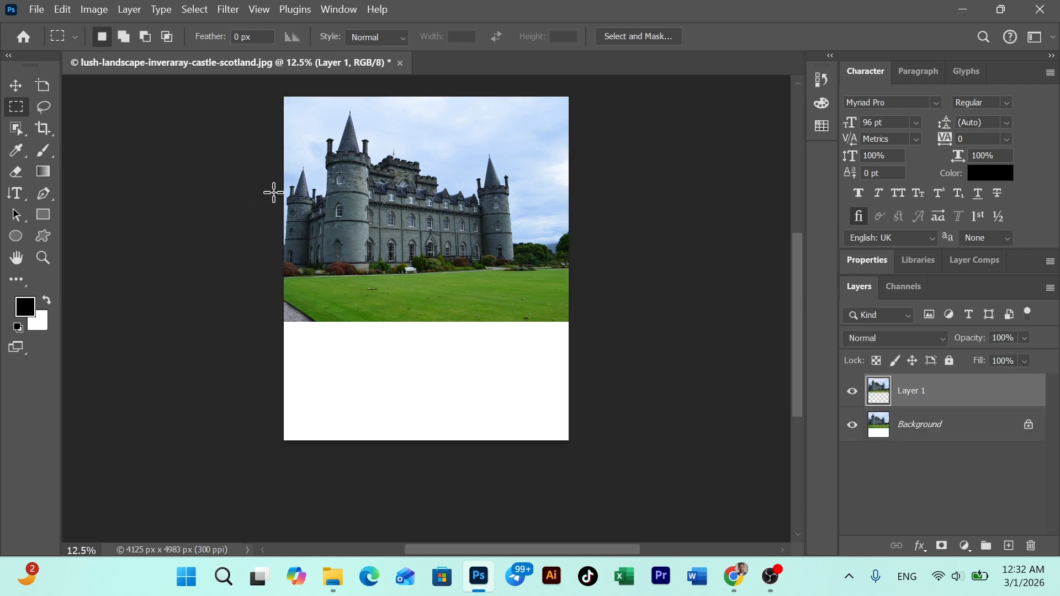
- Convert the copied castle layer to a smart object
key("v")
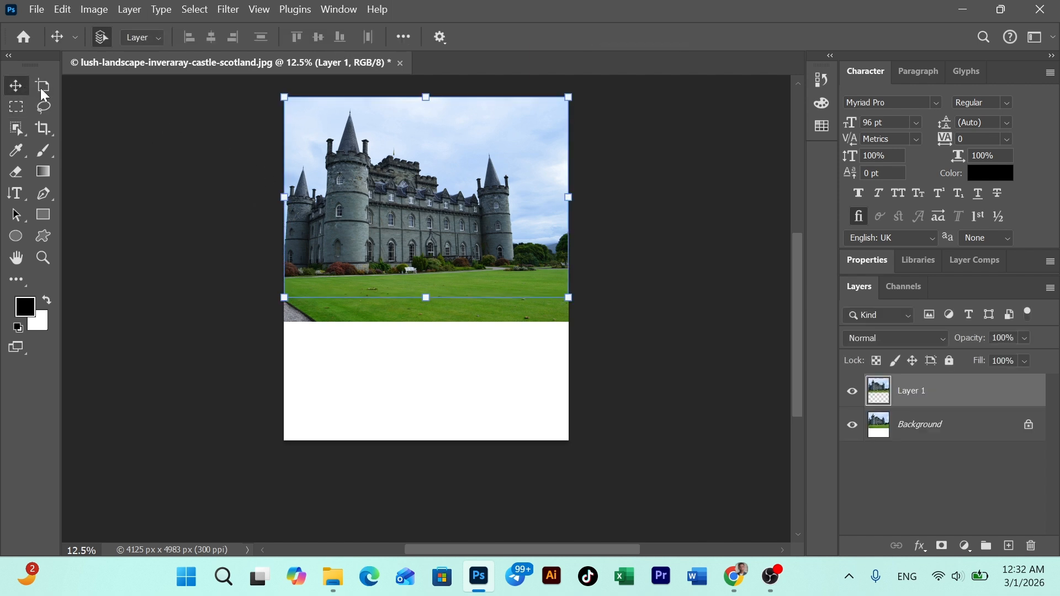
right_click(944, 398)
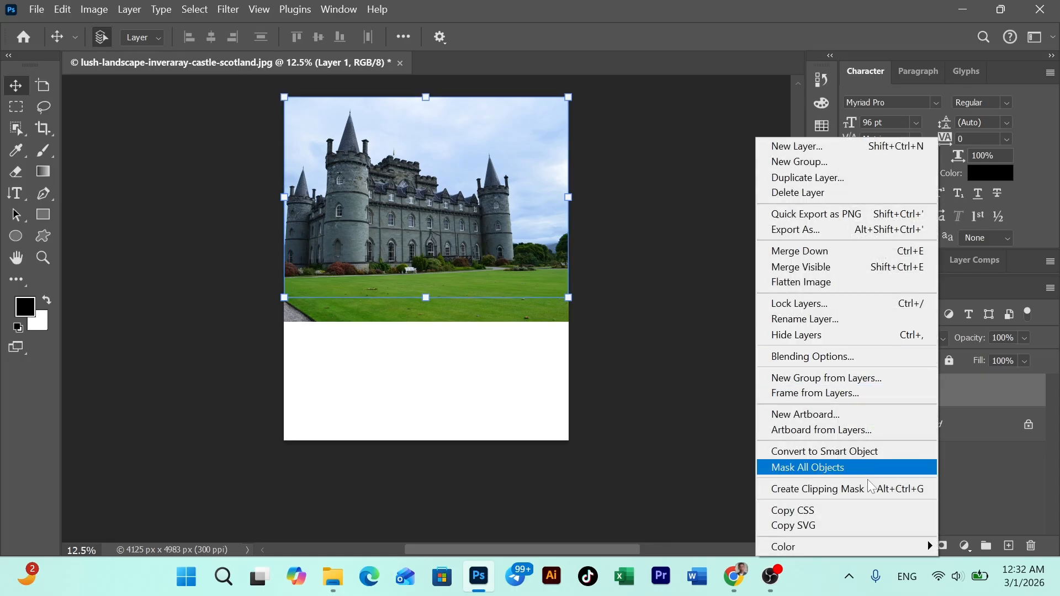
left_click(857, 451)
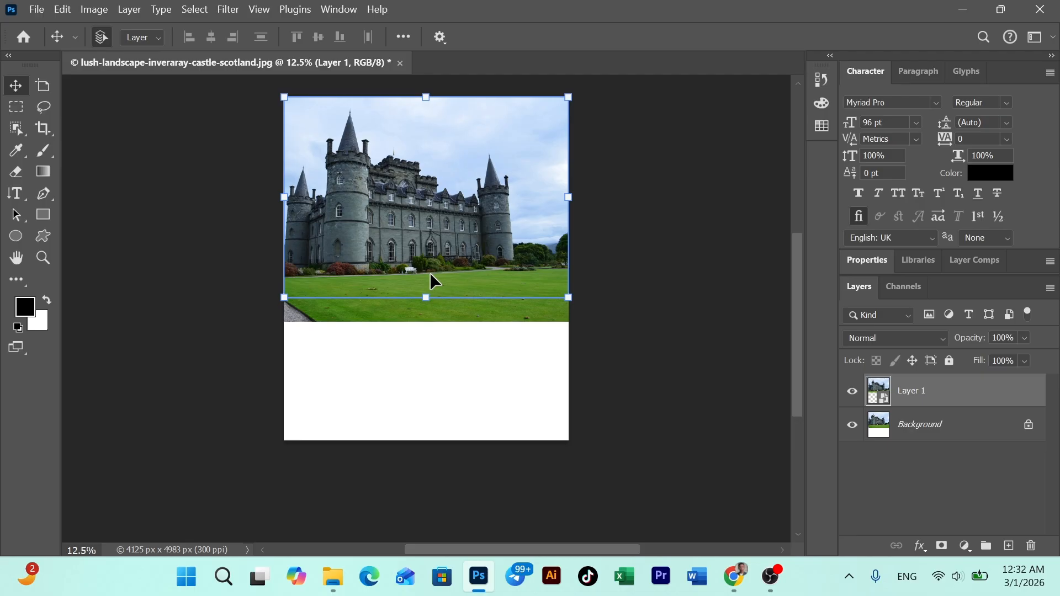
- Flip the castle layer vertically and move it down as a reflection, its upper edge overlapping the original lawn
key("ctrl+t")
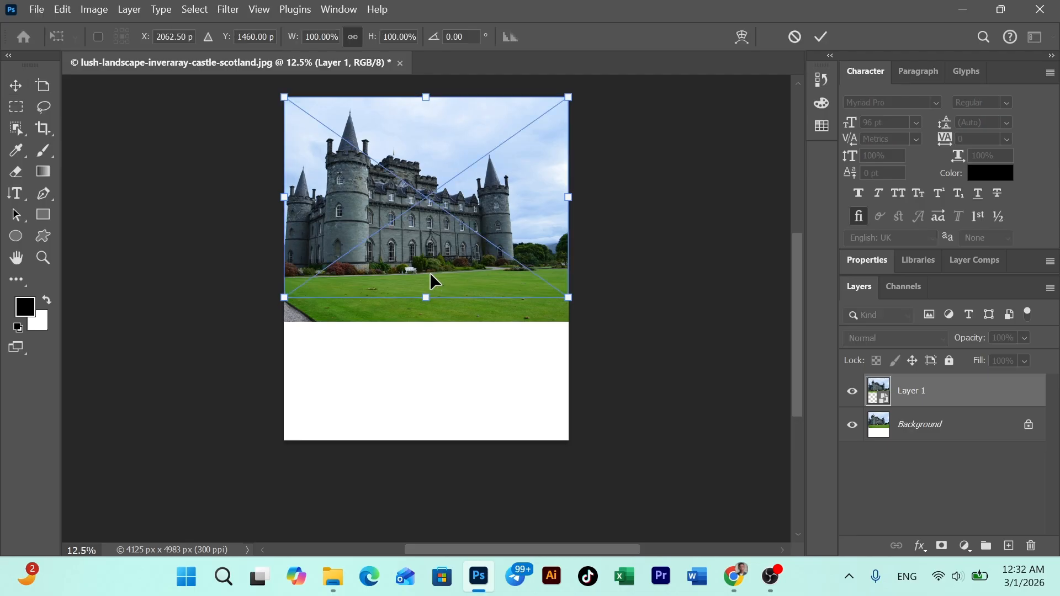
right_click(441, 237)
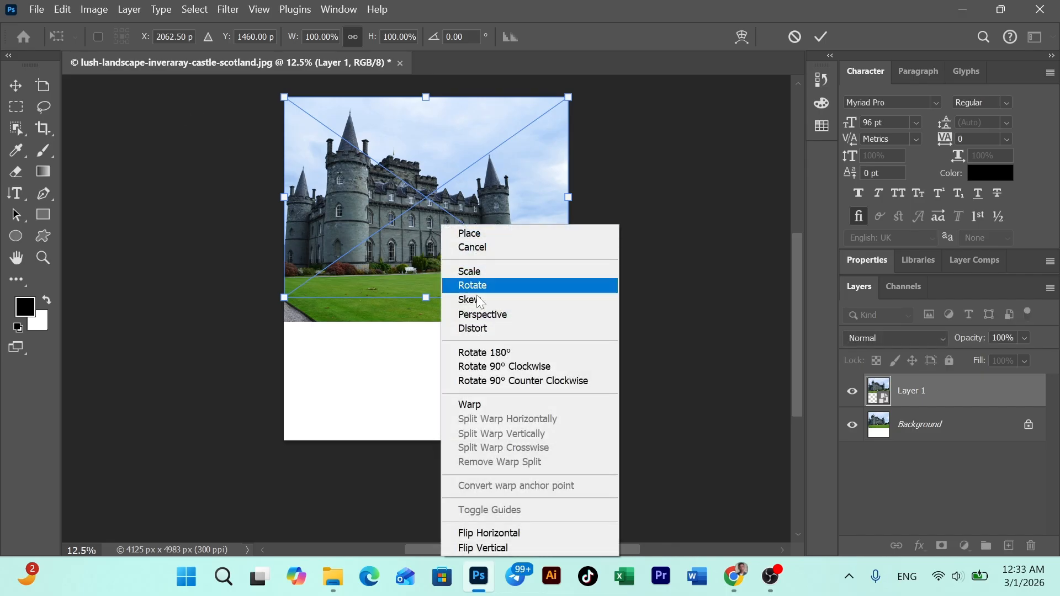
left_click(490, 549)
left_click_drag(429, 239, 572, 398)
left_click_drag(387, 373, 418, 418)
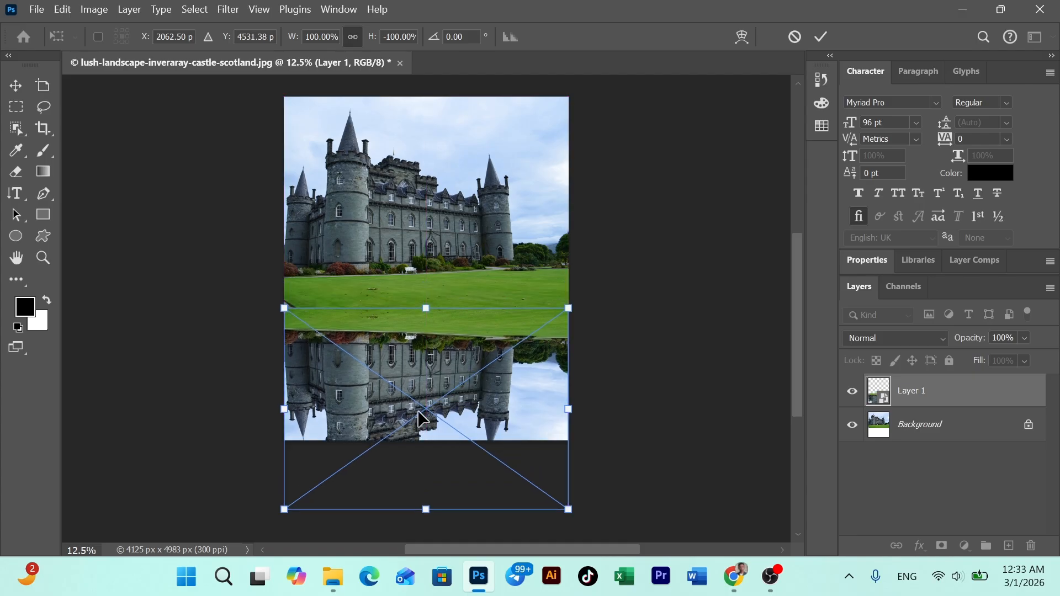
left_click_drag(411, 381, 412, 374)
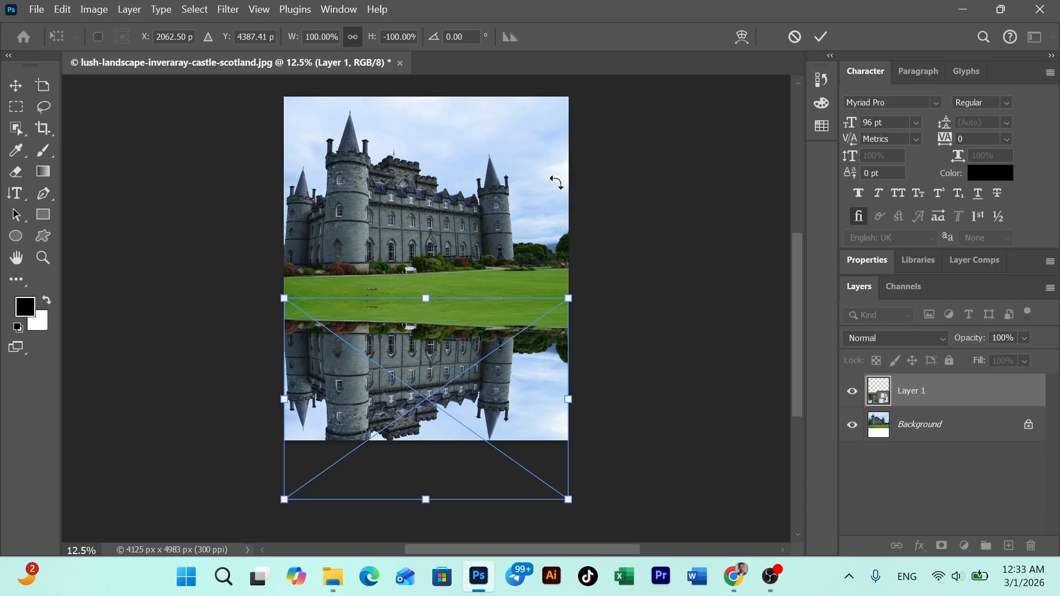
left_click(814, 43)
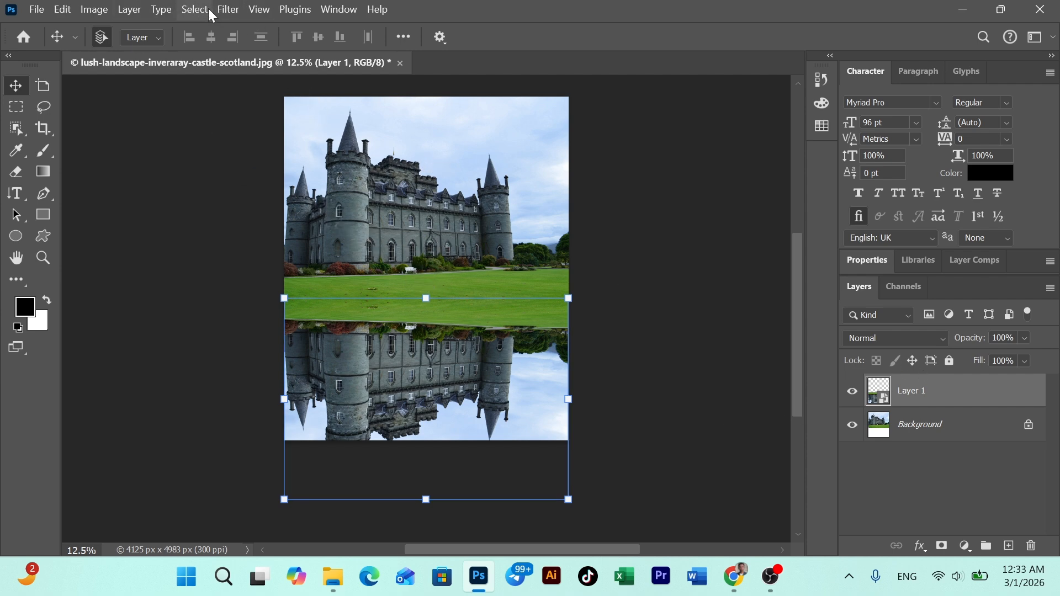
- Apply a subtle Motion Blur to the flipped castle layer at a 90° angle, trying several distances before settling on a short one
left_click(226, 12)
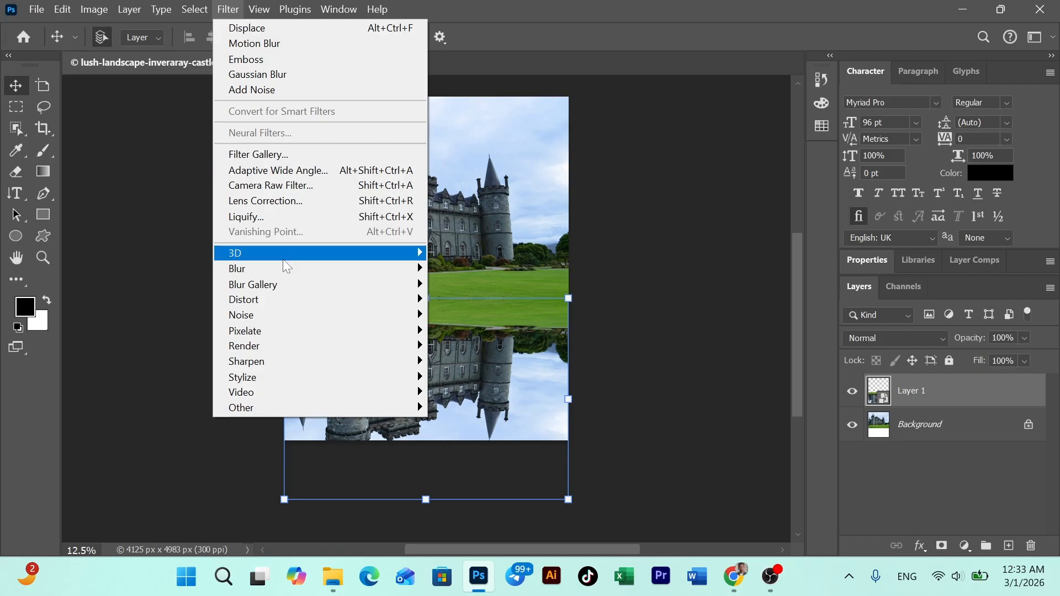
mouse_move(284, 269)
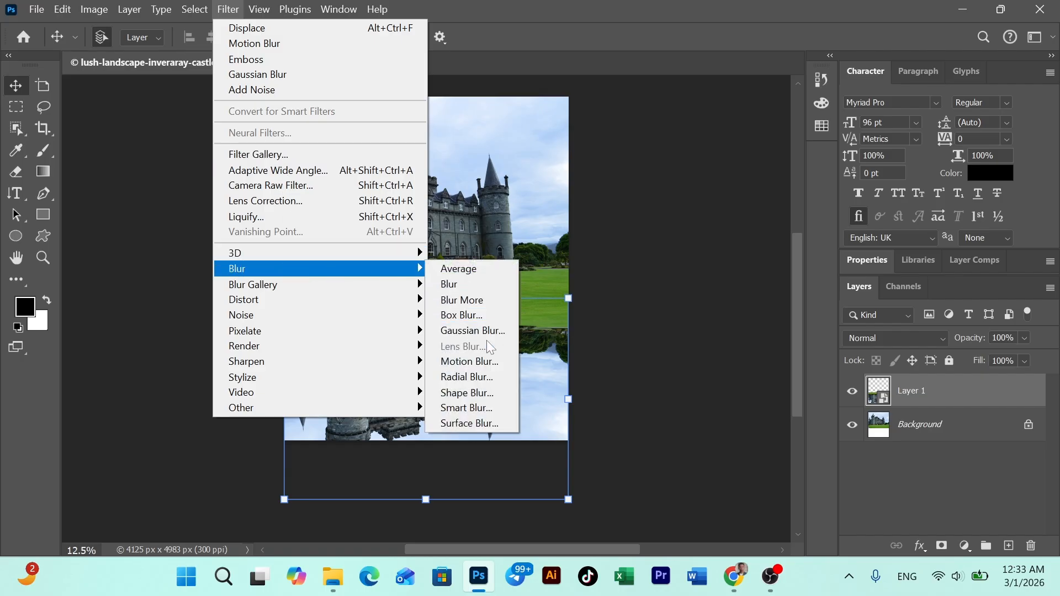
left_click(478, 364)
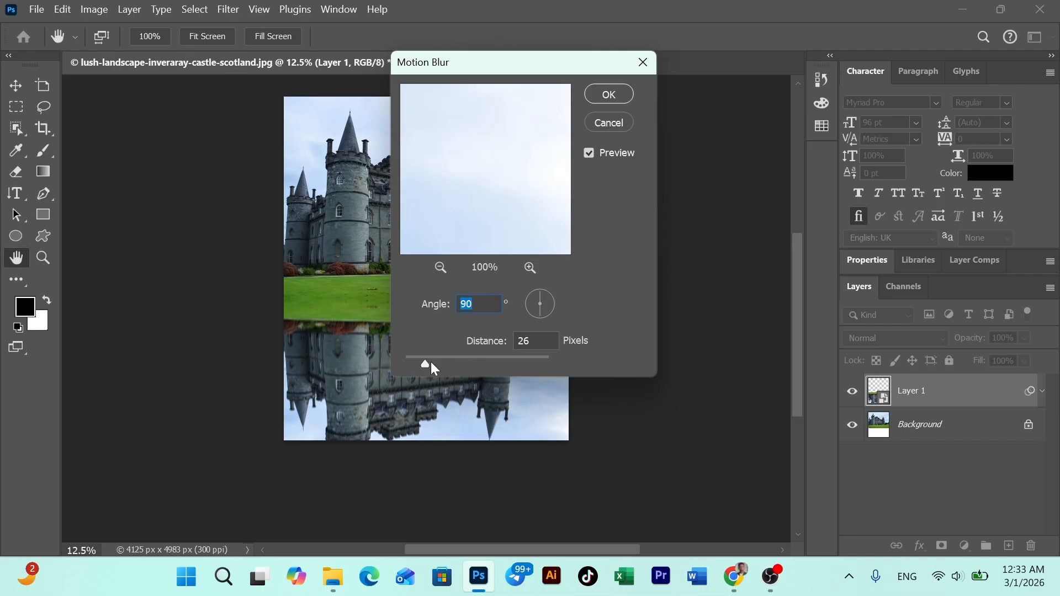
left_click_drag(424, 360, 427, 365)
left_click(491, 360)
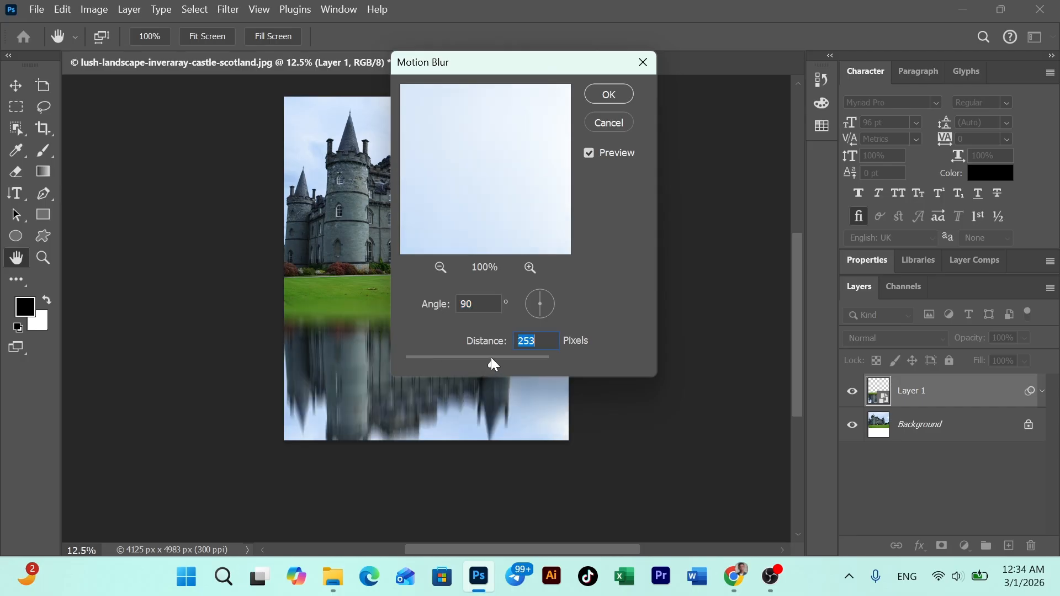
left_click_drag(492, 365, 452, 364)
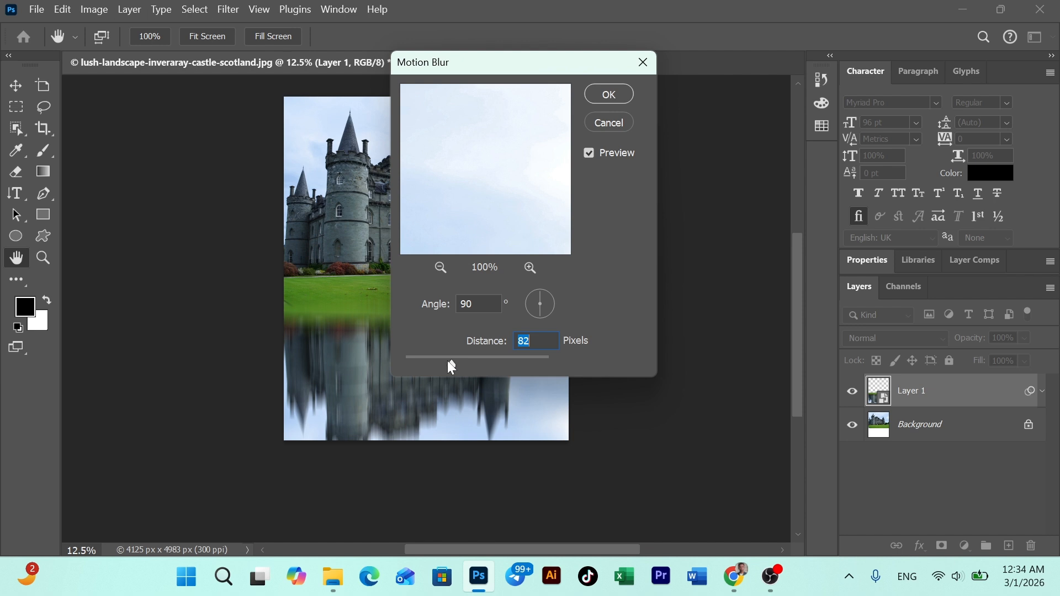
left_click(438, 361)
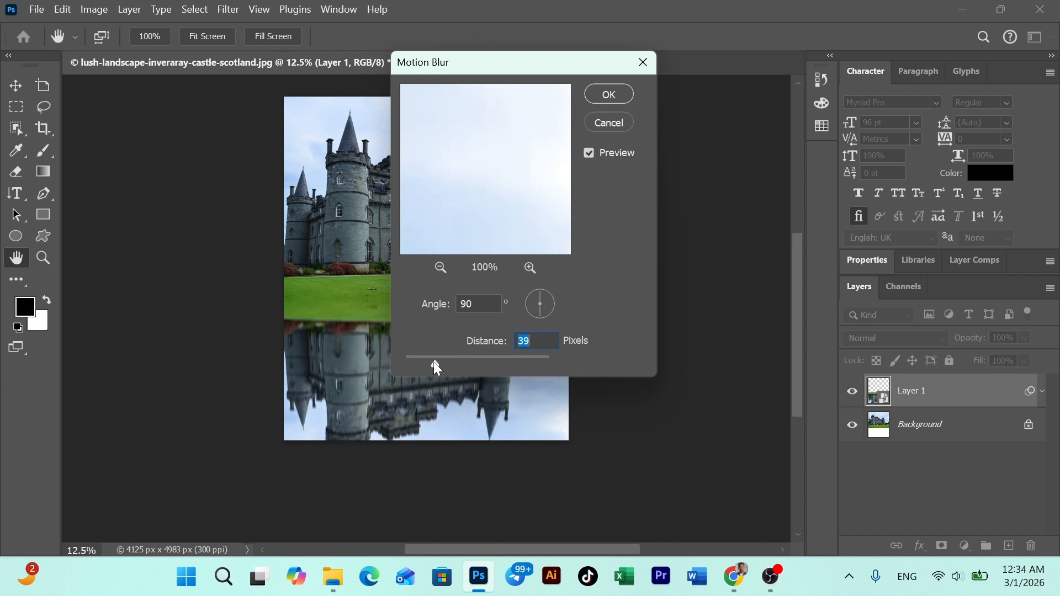
left_click_drag(426, 362, 423, 359)
left_click(607, 94)
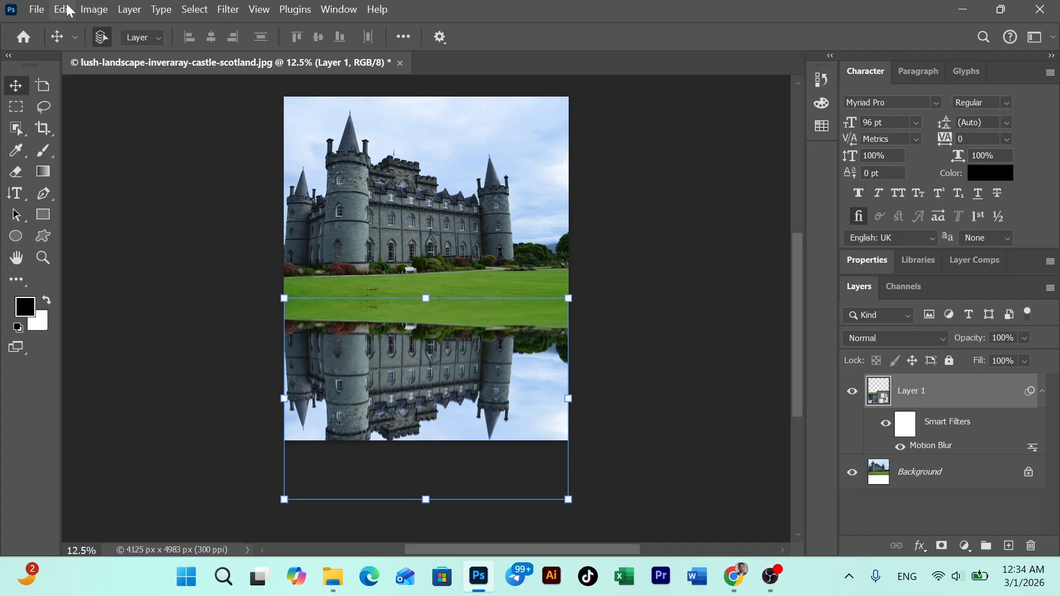
- Create a new 1500 x 2000 px RGB document at 72 ppi with a white background
left_click(42, 8)
left_click(49, 15)
left_click(49, 15)
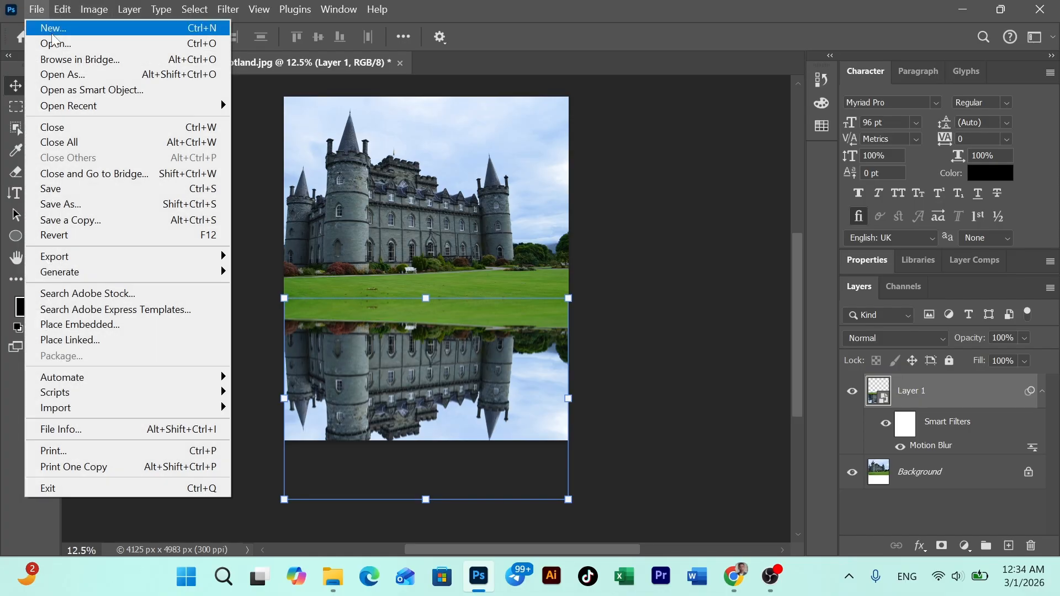
left_click(52, 29)
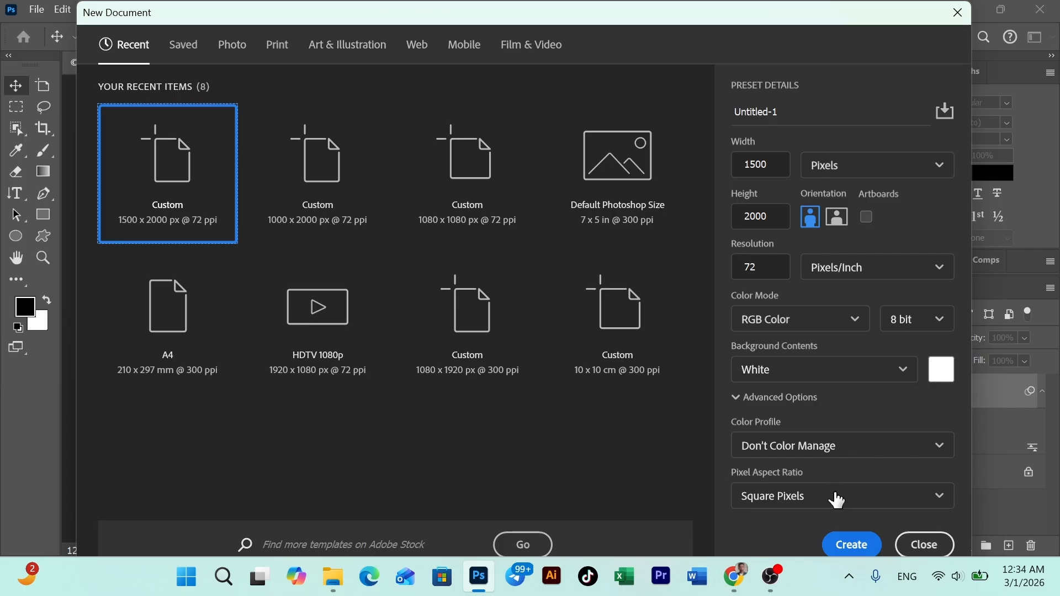
left_click(839, 550)
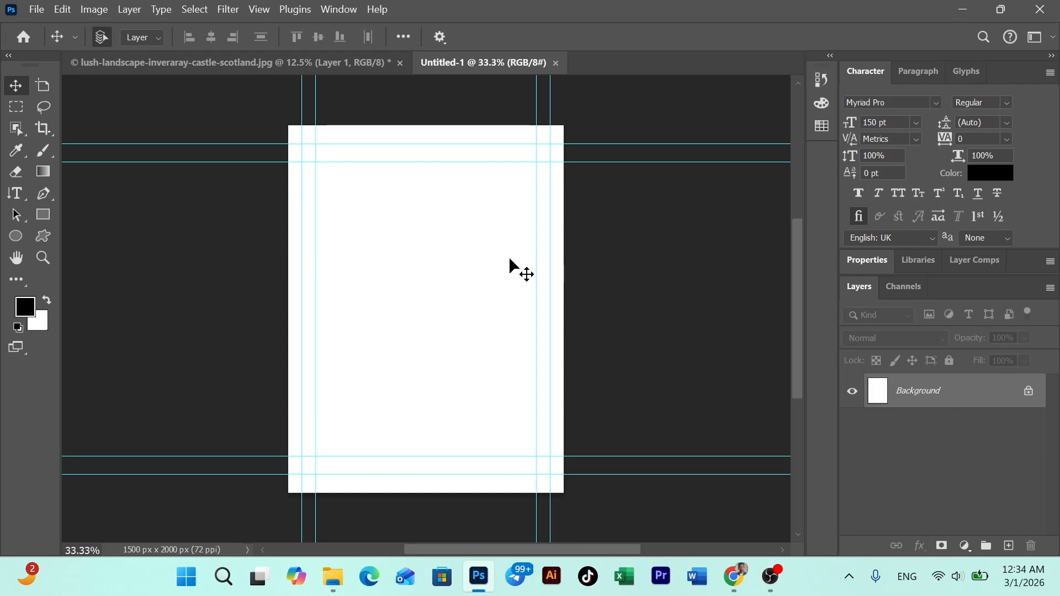
- Fill the new document's background with black and clear all of its guides
key("alt")
key("alt+BackSpace")
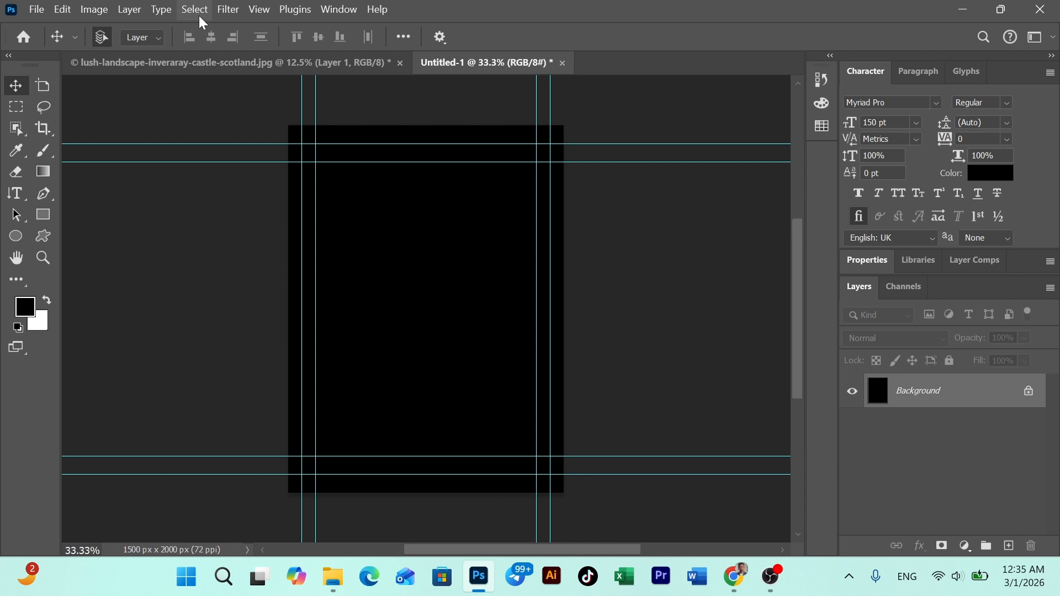
left_click(257, 11)
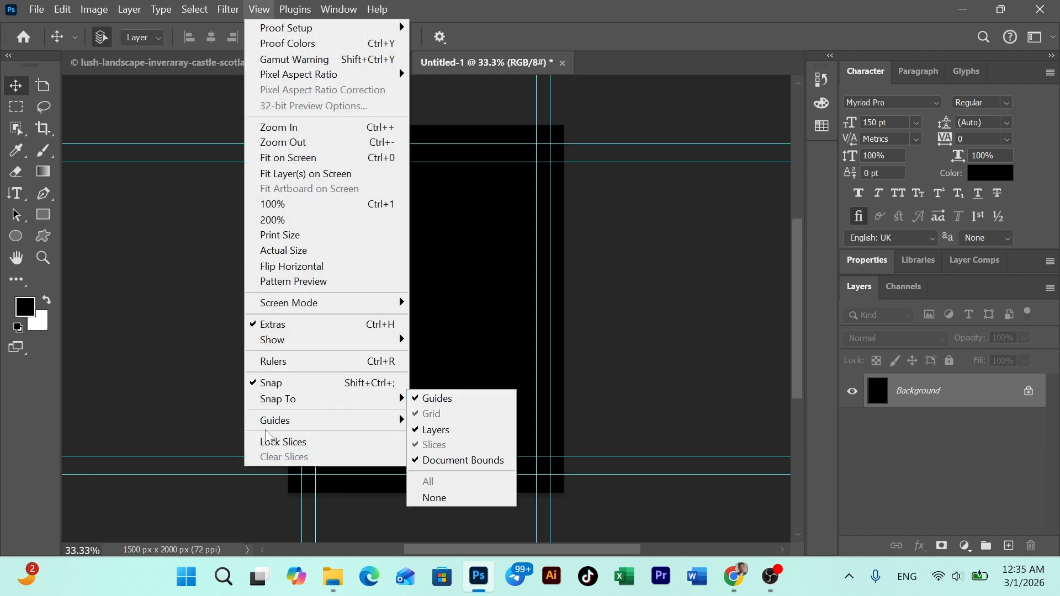
mouse_move(394, 423)
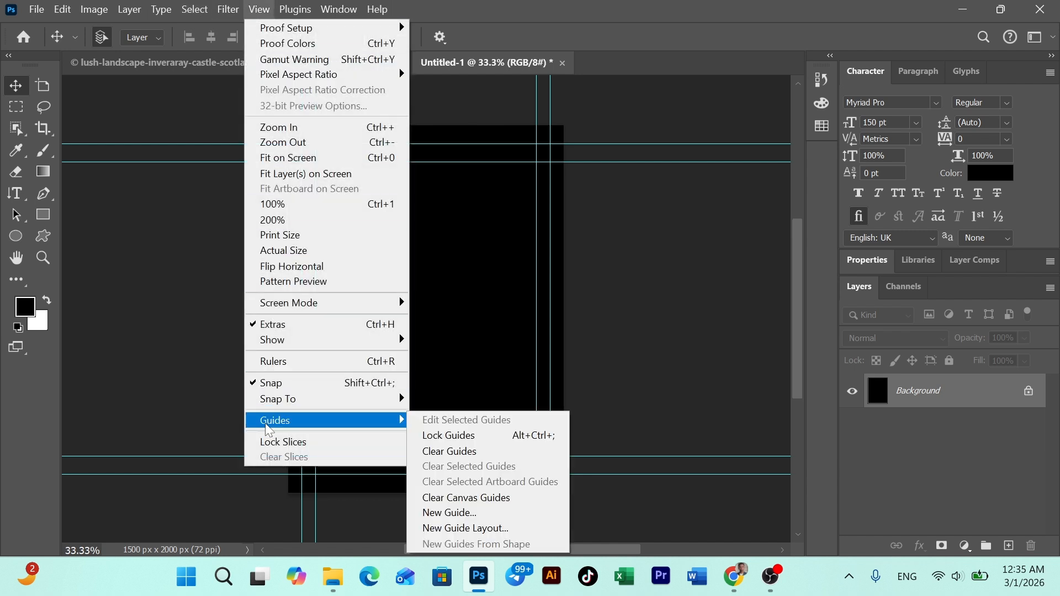
left_click(512, 452)
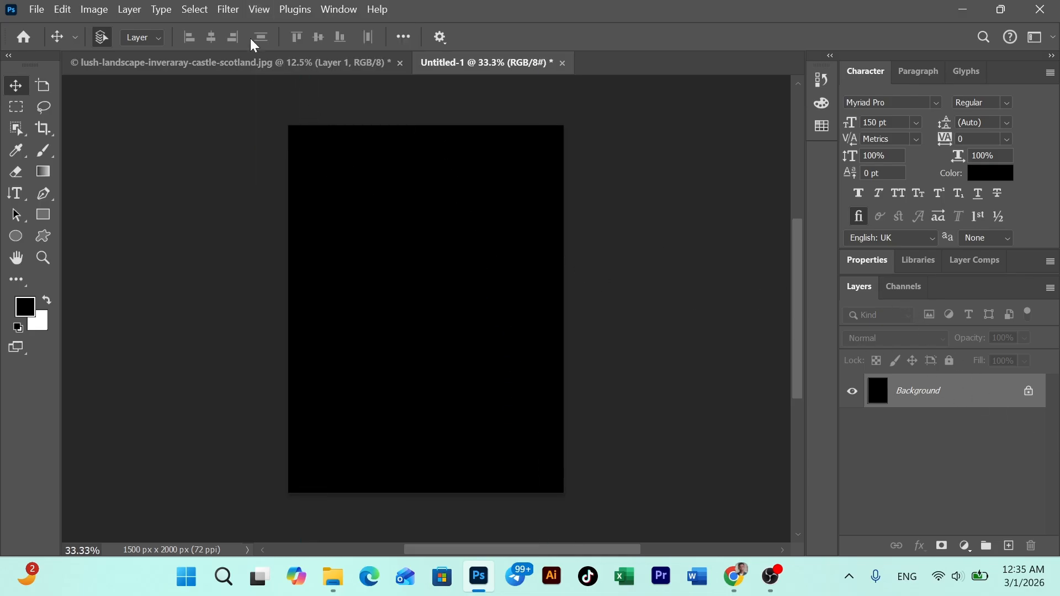
- Add 400% uniform, monochromatic noise to the black background
left_click(227, 10)
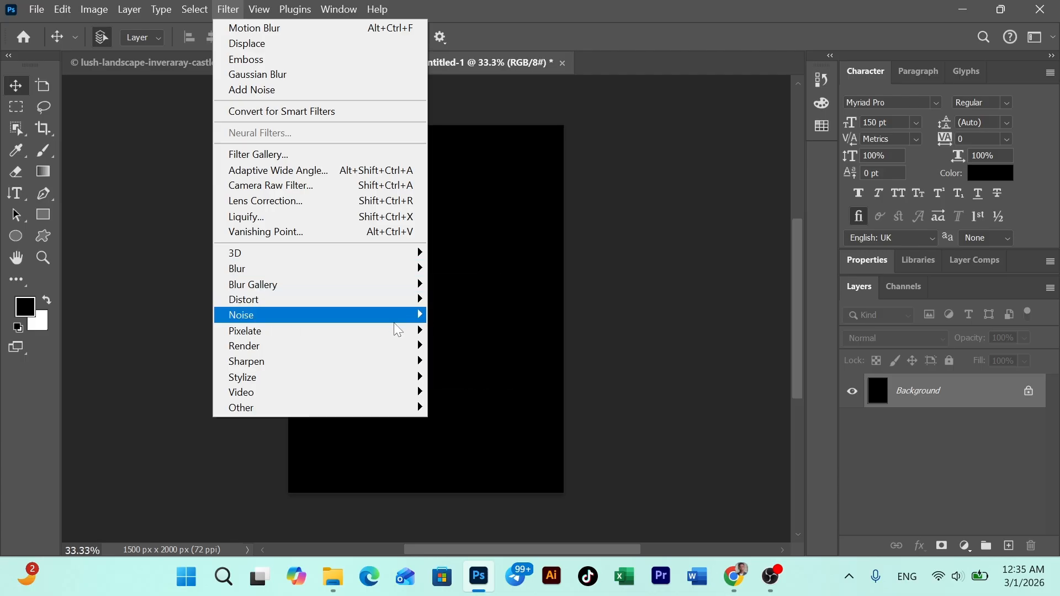
mouse_move(393, 320)
left_click(459, 316)
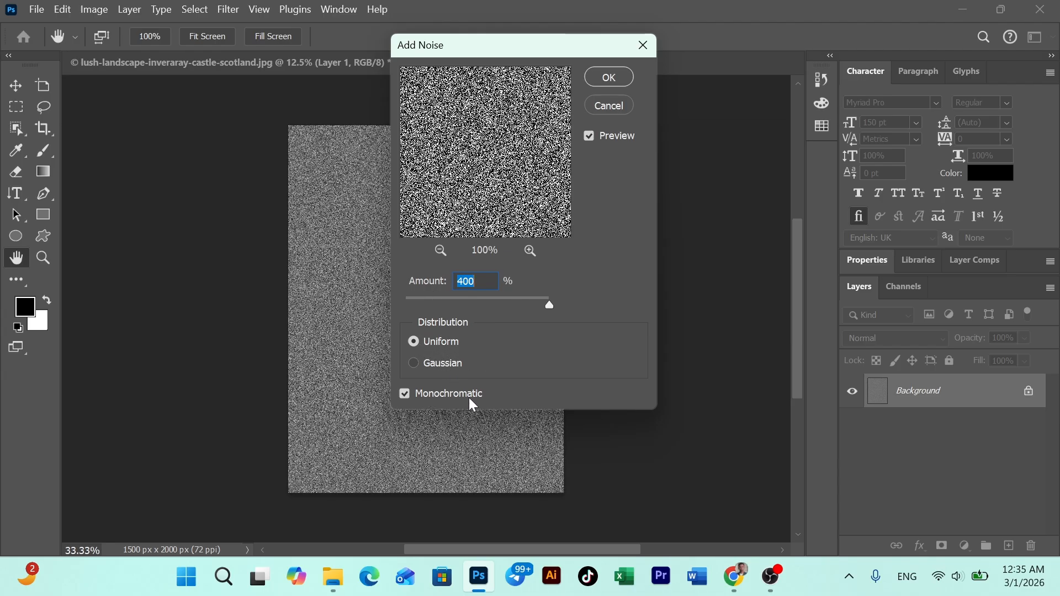
left_click(603, 77)
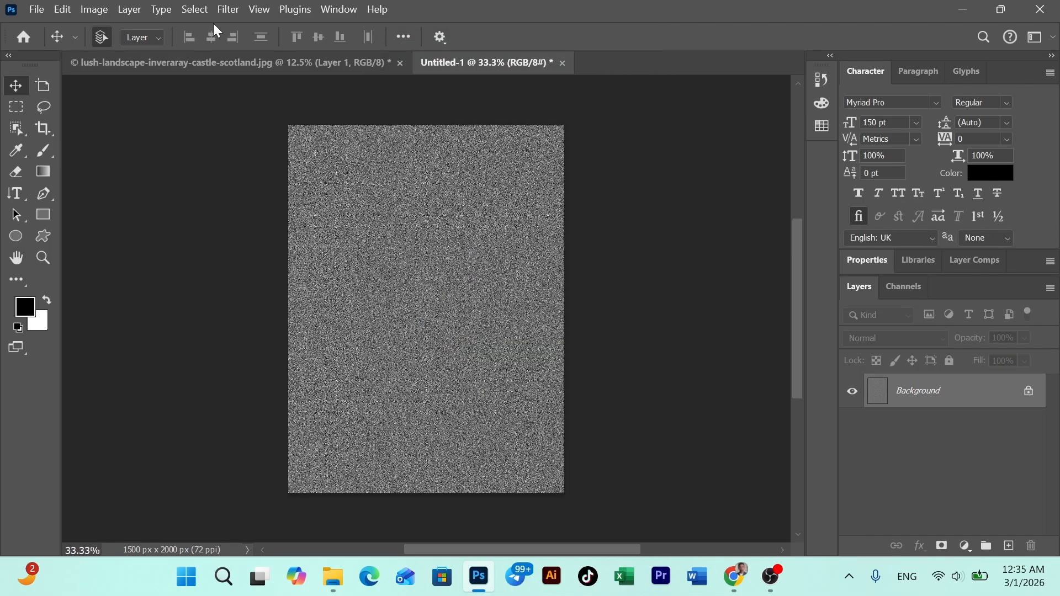
- Apply a Gaussian Blur with a radius of 1.4 pixels to the noise background
left_click(228, 10)
mouse_move(288, 276)
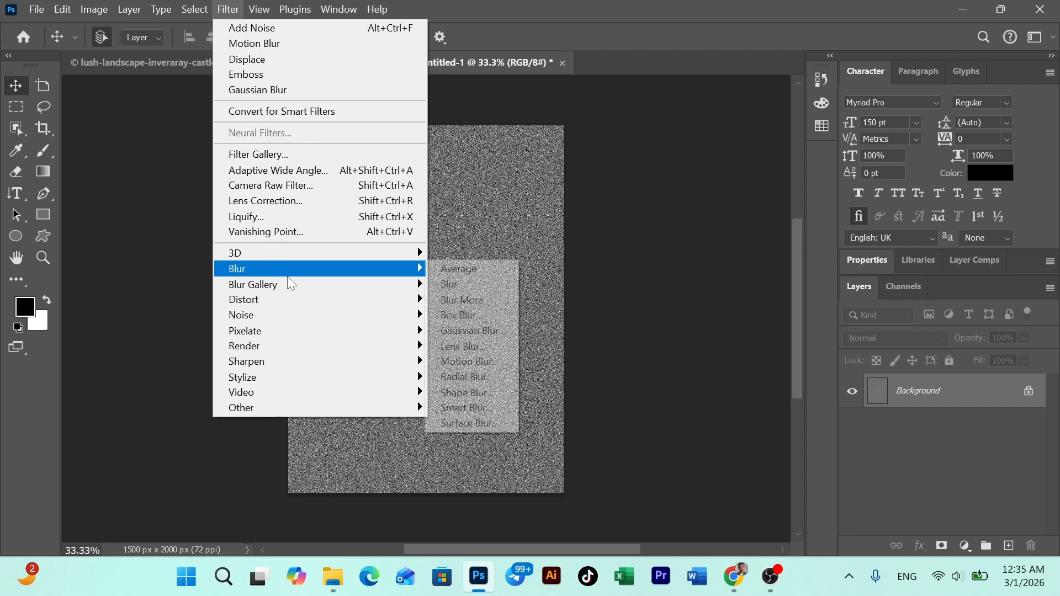
left_click(505, 330)
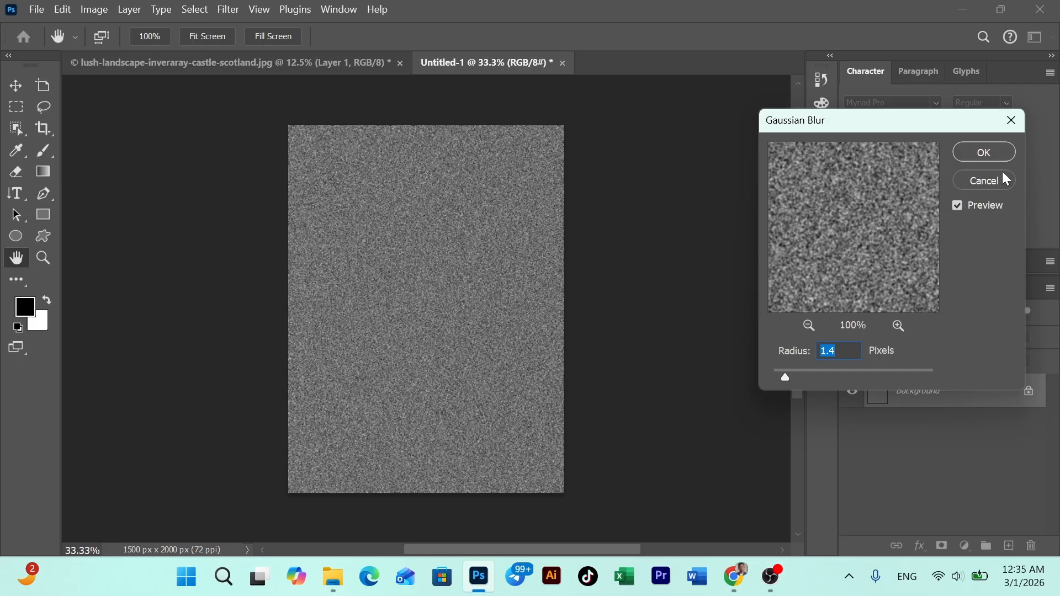
left_click(968, 158)
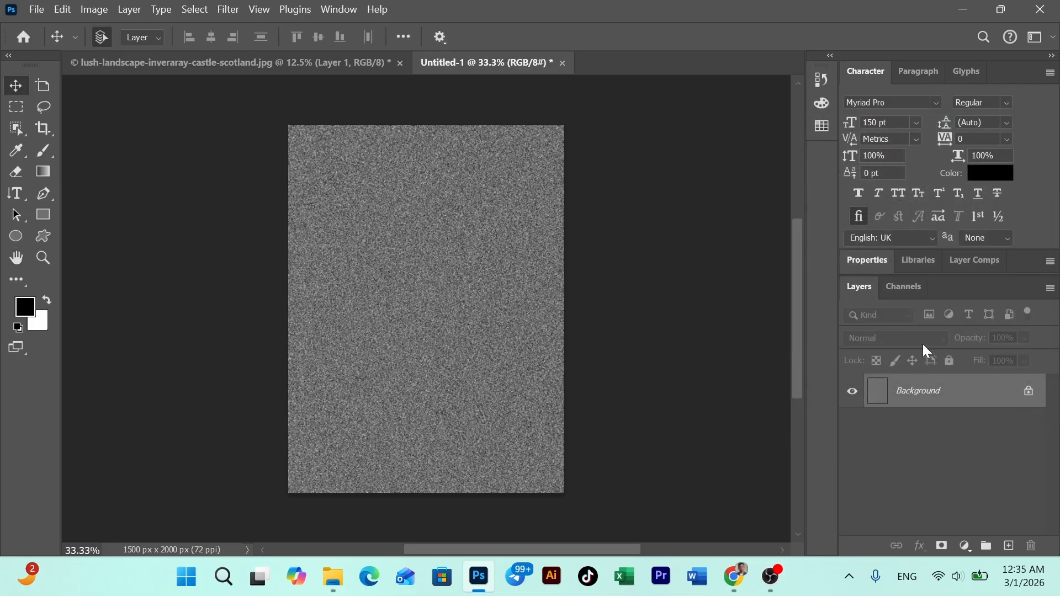
- Emboss only the Red channel at an angle of 180°, with height 1 pixel and amount 500%
left_click(895, 286)
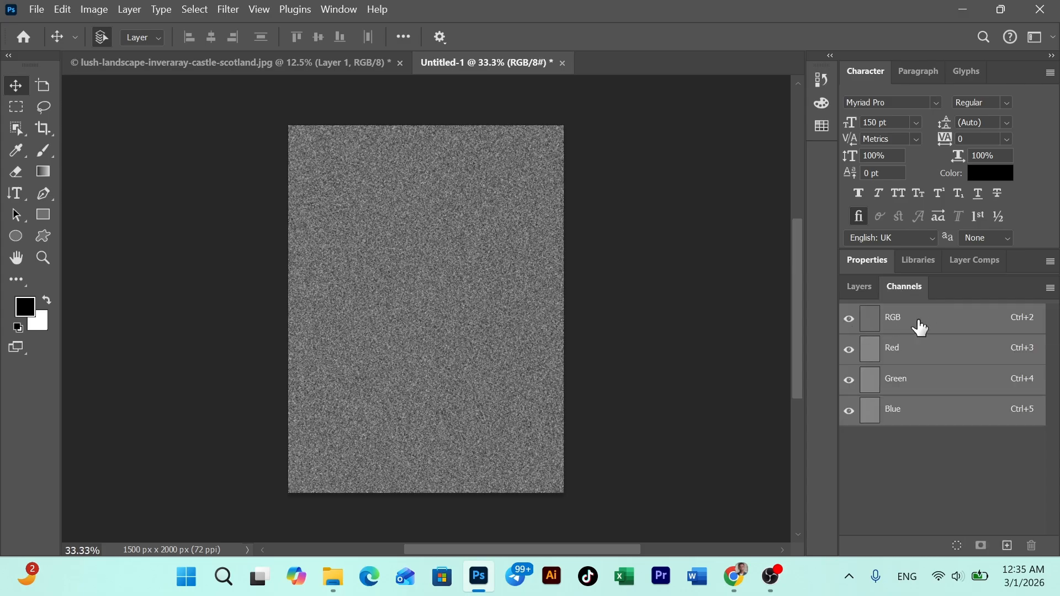
left_click(906, 354)
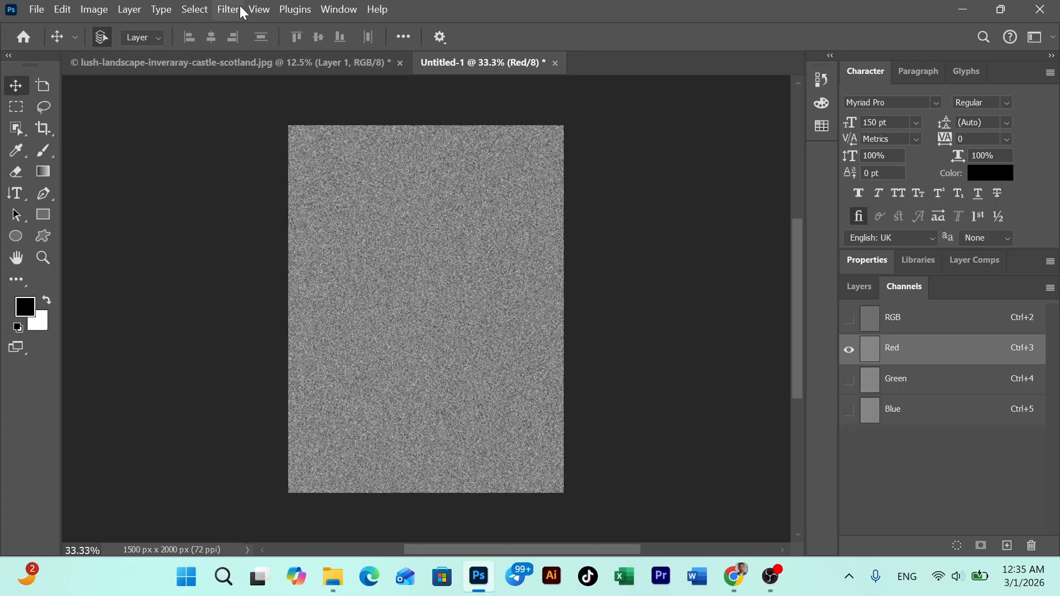
left_click(228, 9)
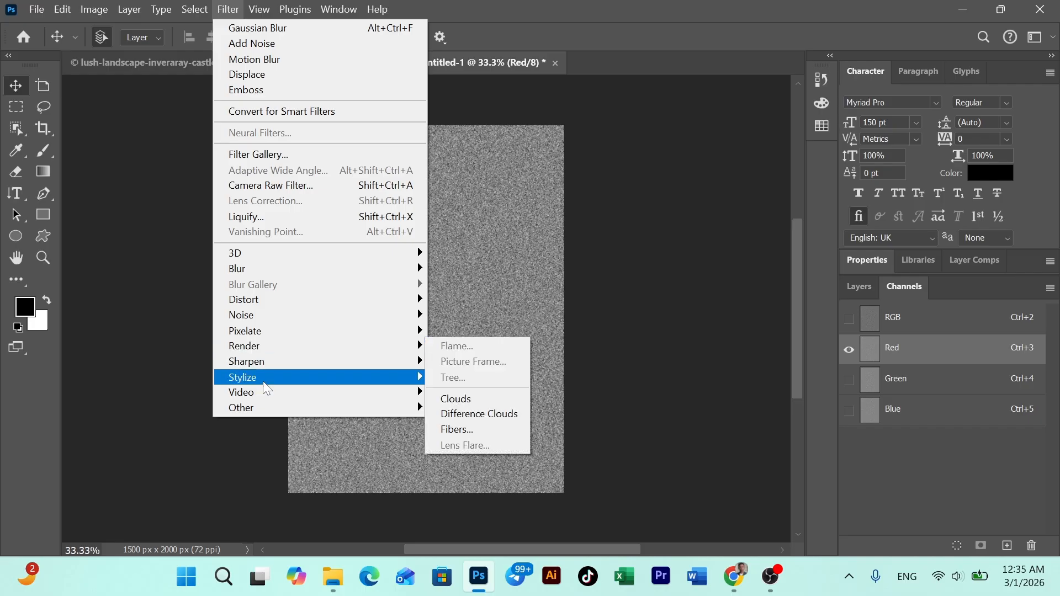
mouse_move(267, 386)
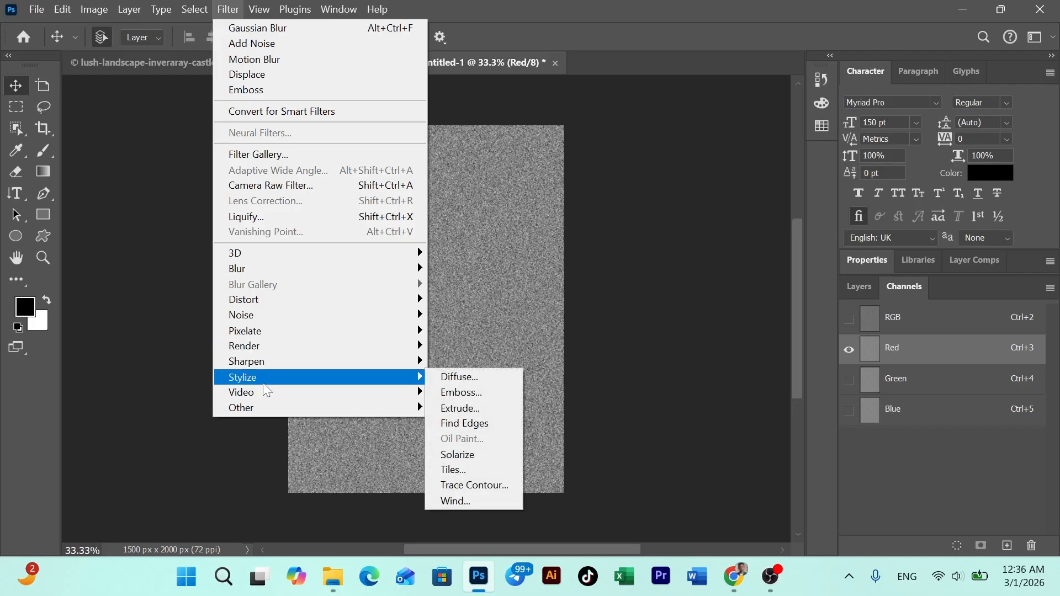
left_click(486, 393)
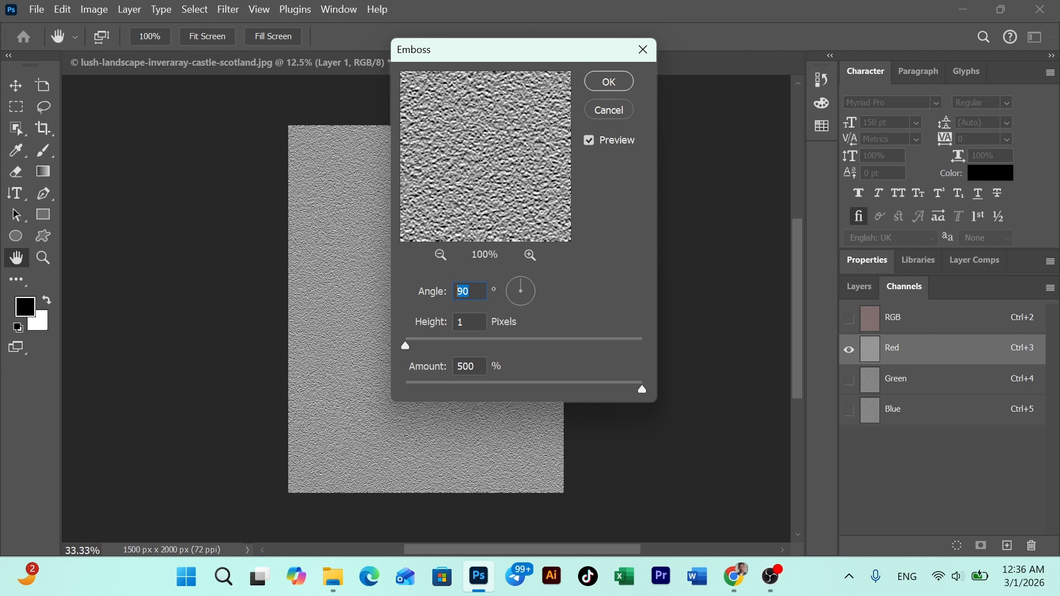
type("189")
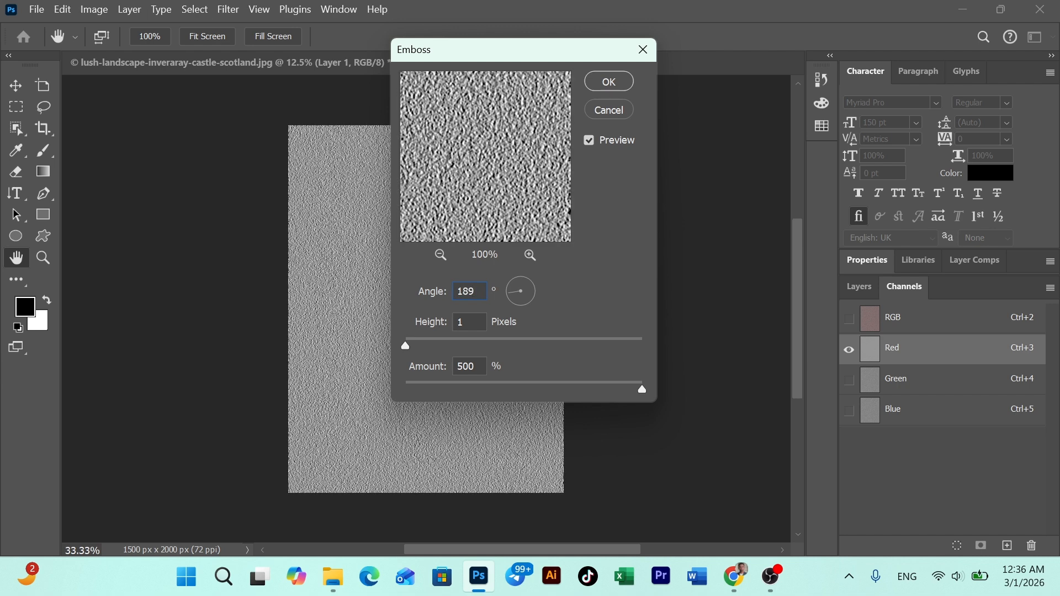
key("BackSpace")
left_click(611, 83)
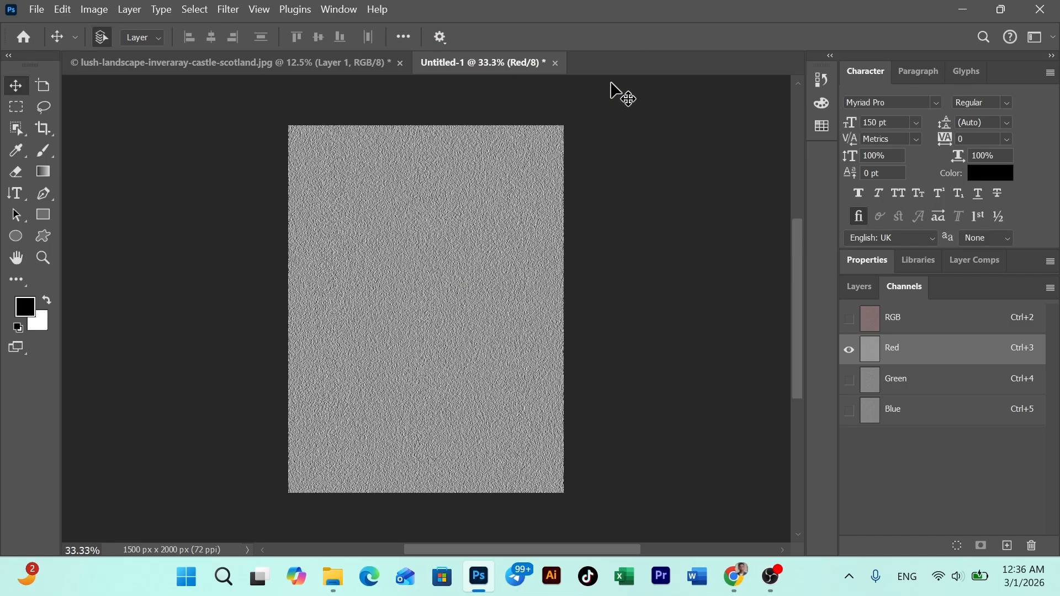
- Emboss only the Green channel at an angle of 90°, with height 1 pixel and amount 500%
left_click(919, 381)
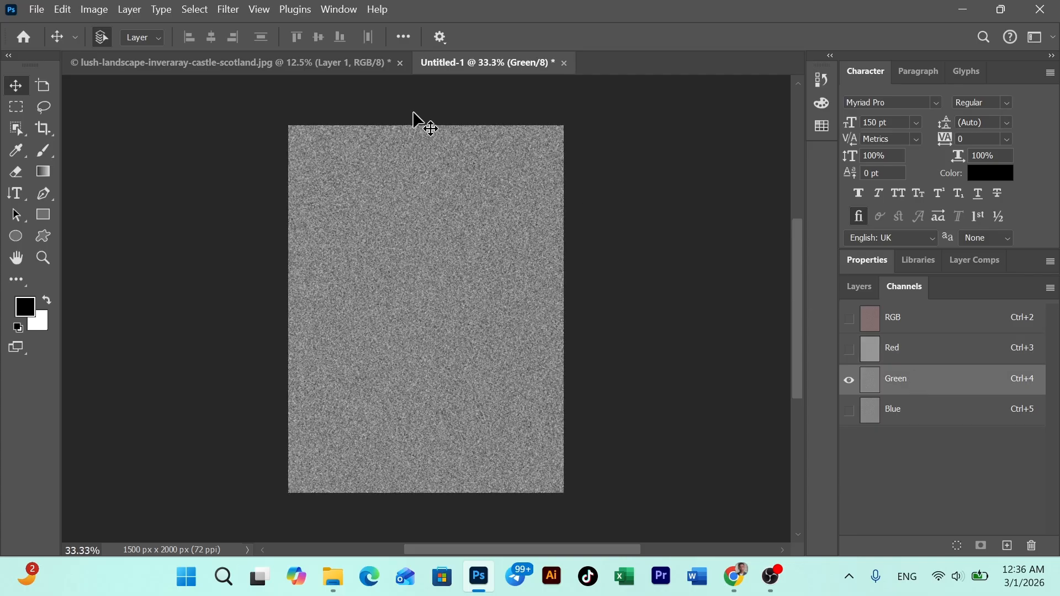
left_click(216, 11)
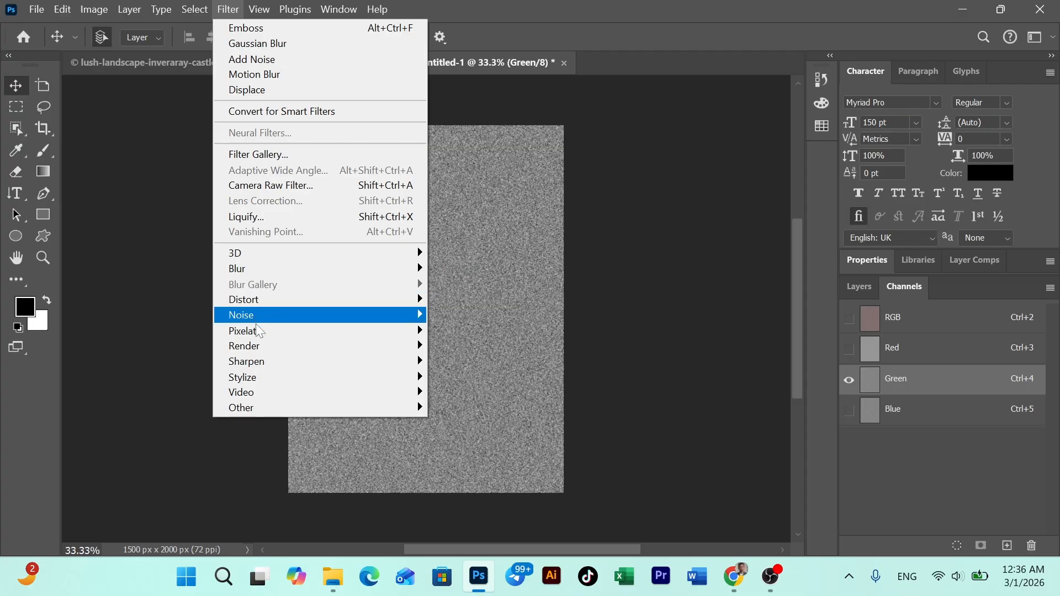
mouse_move(261, 364)
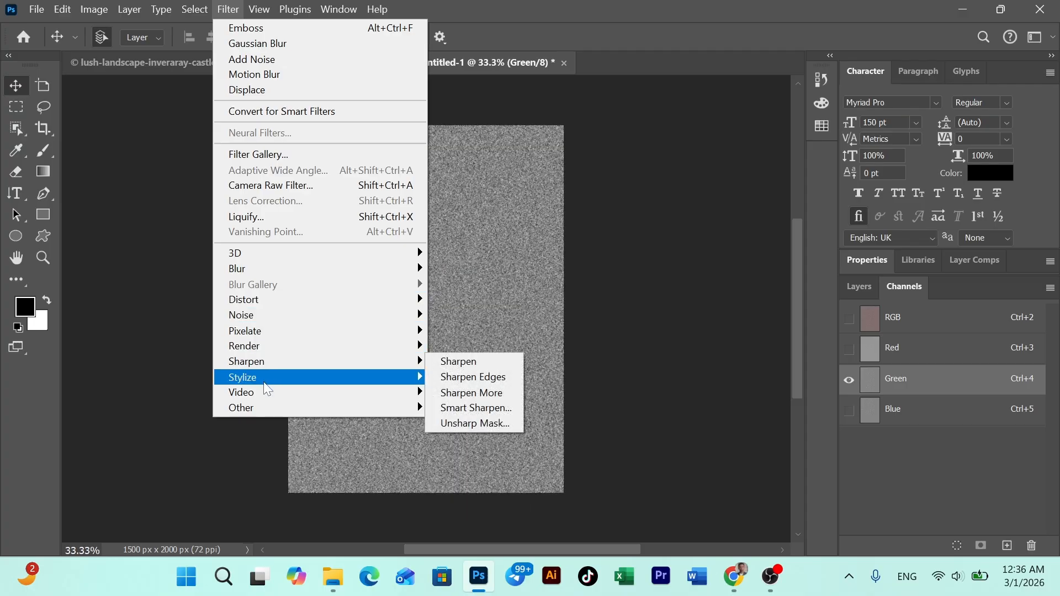
mouse_move(382, 379)
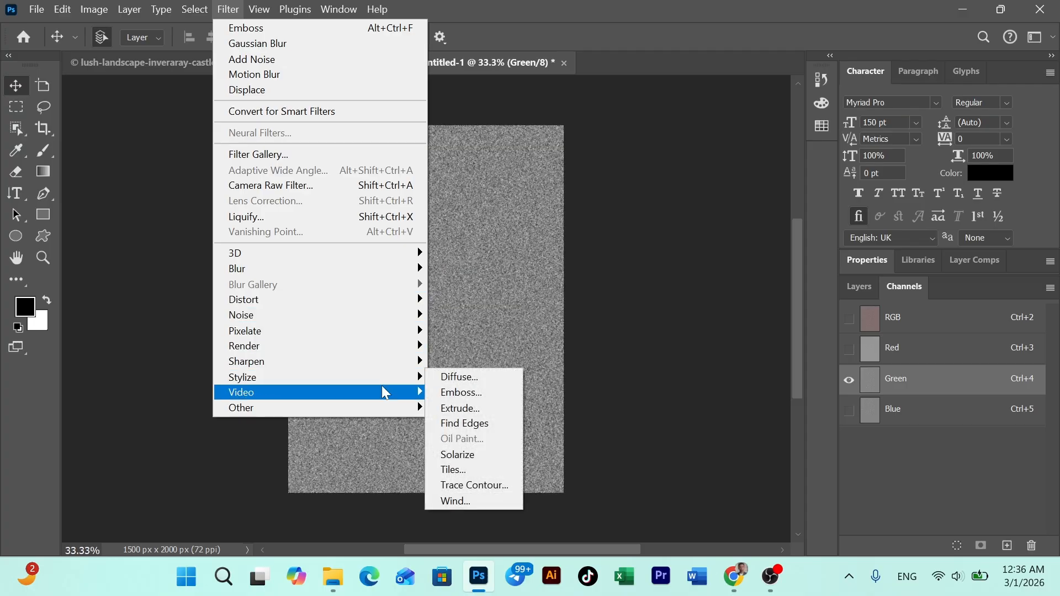
left_click(478, 393)
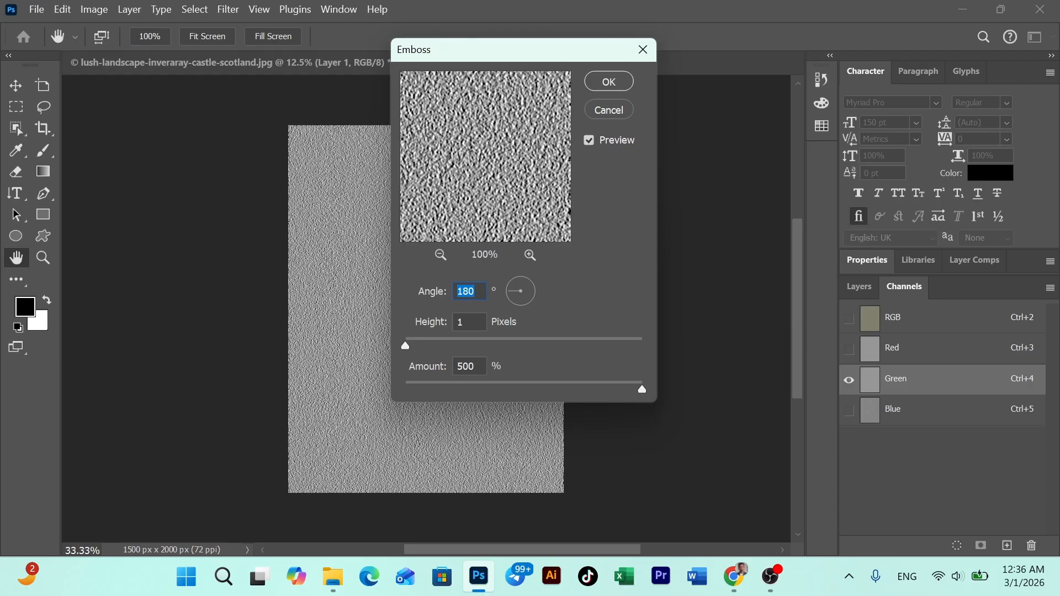
type("90")
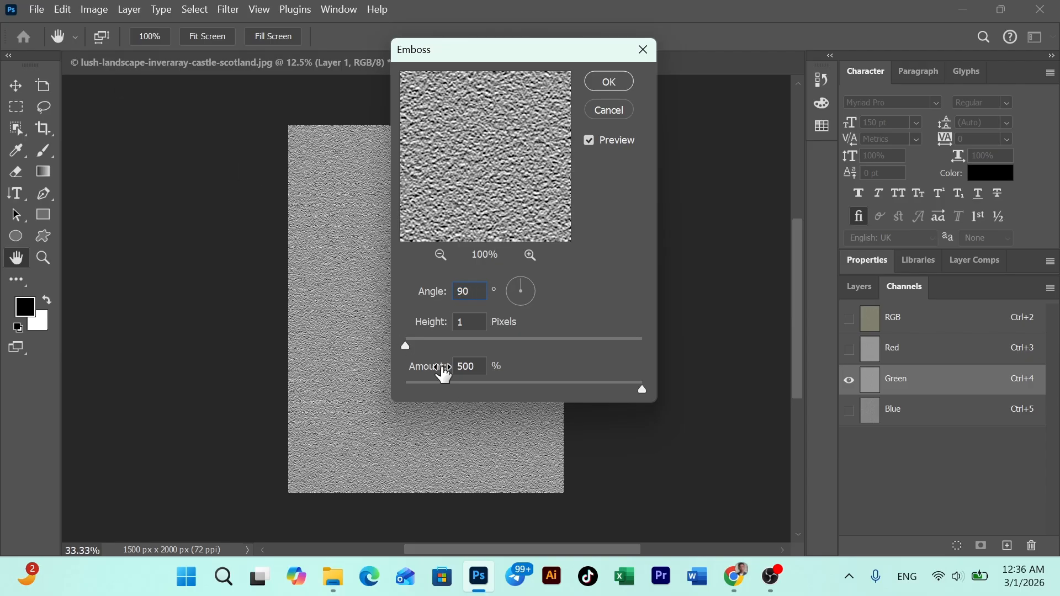
left_click(611, 81)
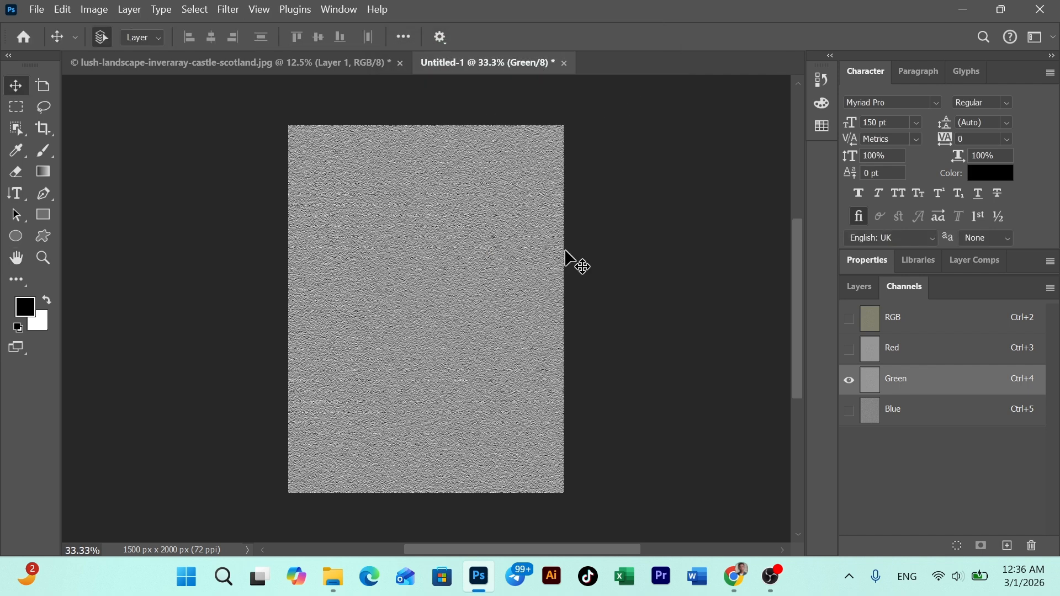
- Make all colour channels visible through the RGB composite and unlock the Background into a regular layer
left_click(850, 320)
left_click(856, 292)
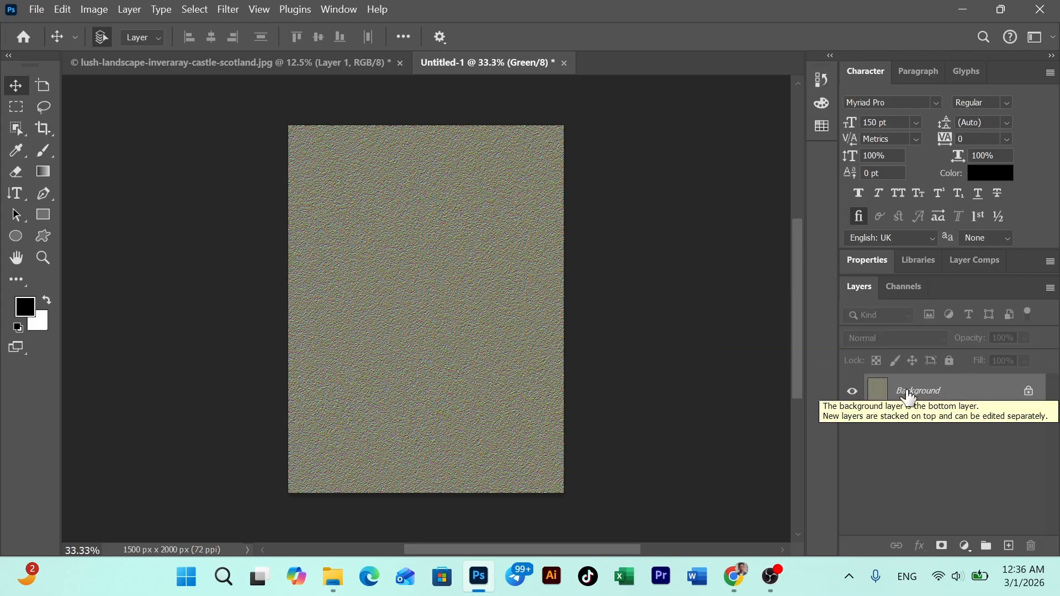
left_click(1030, 393)
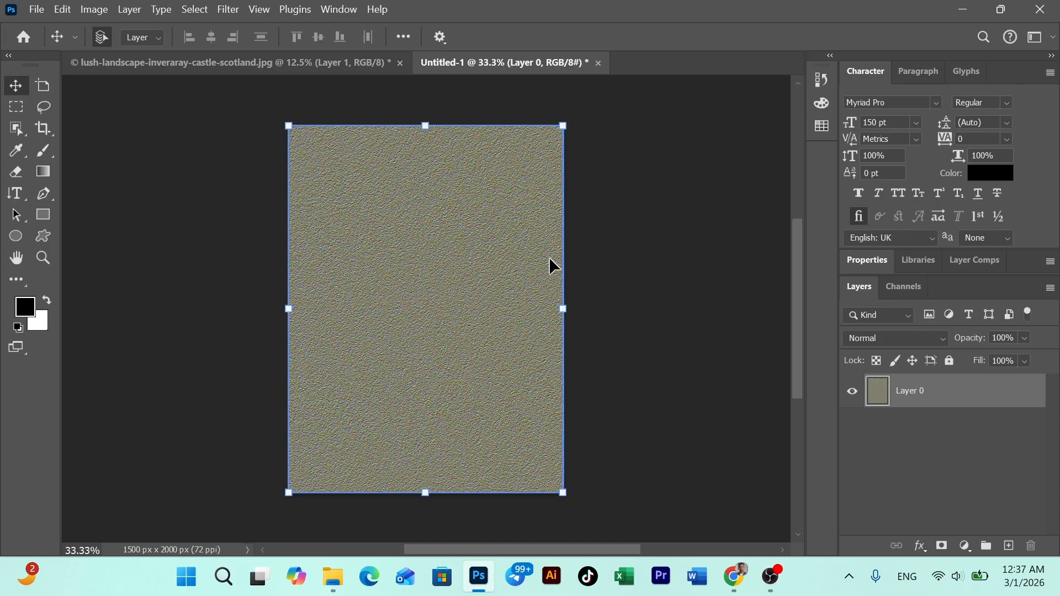
- Apply a Perspective transform to the texture layer, stretching its bottom edge far outward to a width of about 3200%
key("ctrl+t")
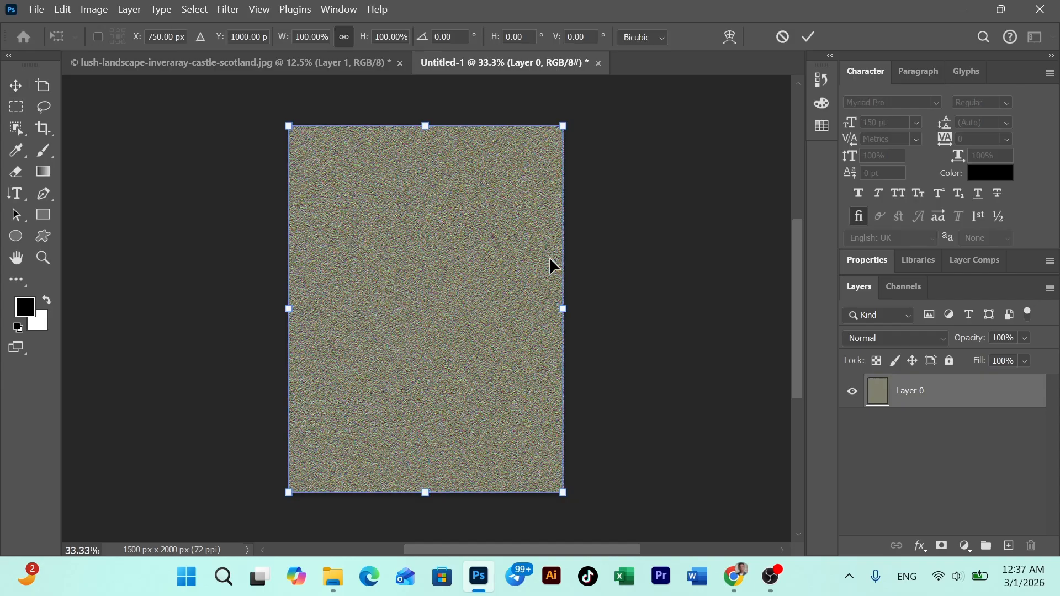
right_click(408, 247)
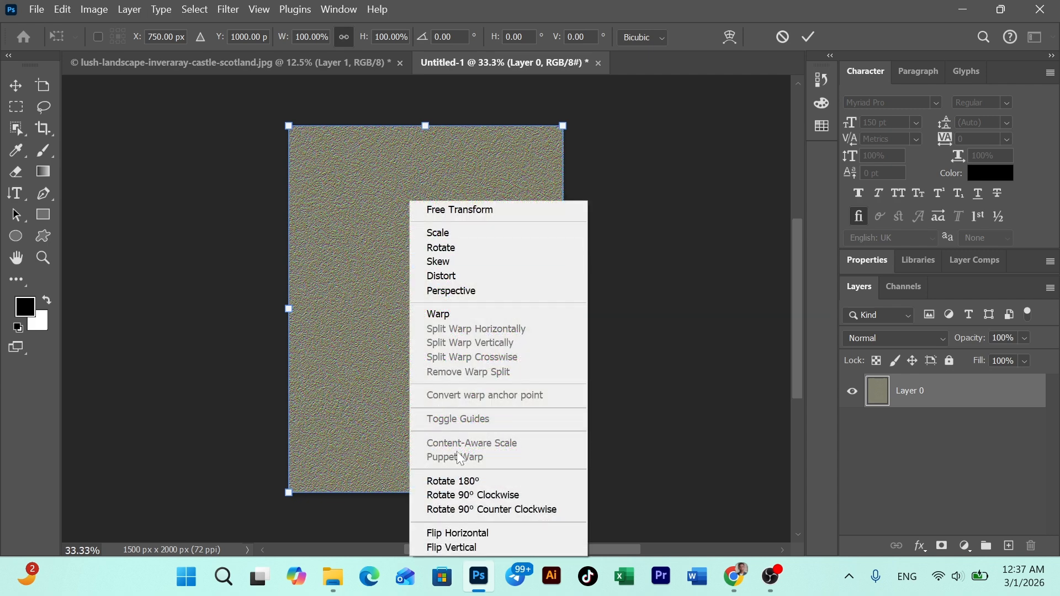
left_click(460, 289)
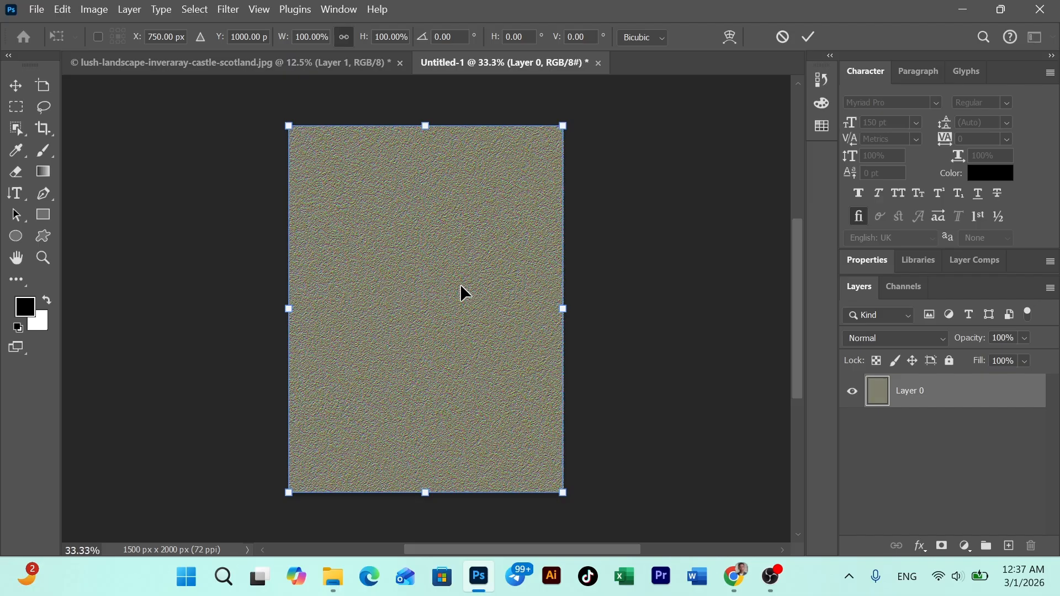
key("ctrl+minus")
key("ctrl+minus")
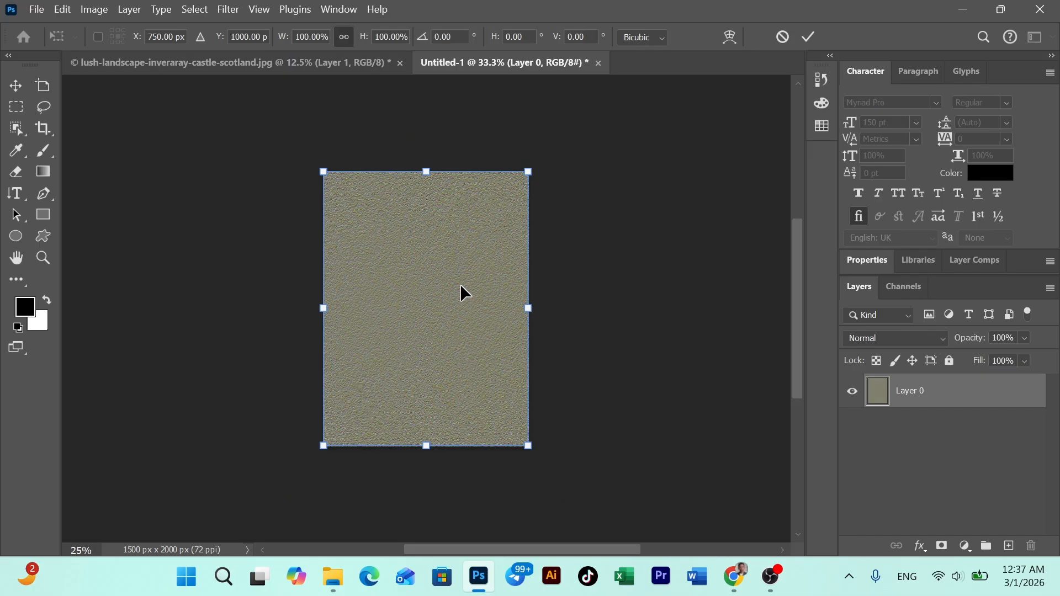
key("ctrl+minus")
key("ctrl+minus")
key("ctrl+minus")
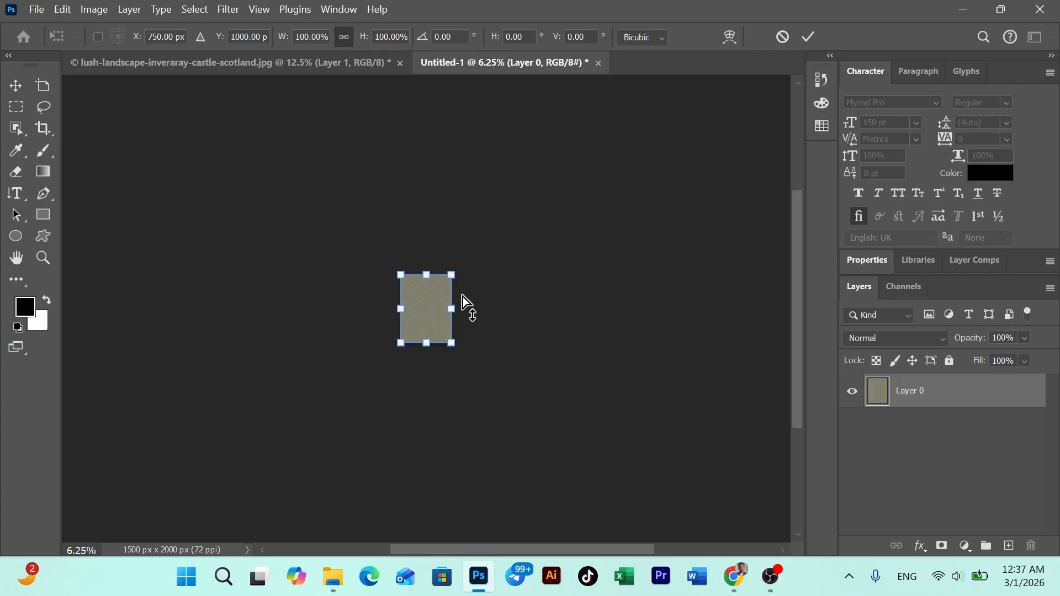
left_click_drag(454, 343, 920, 334)
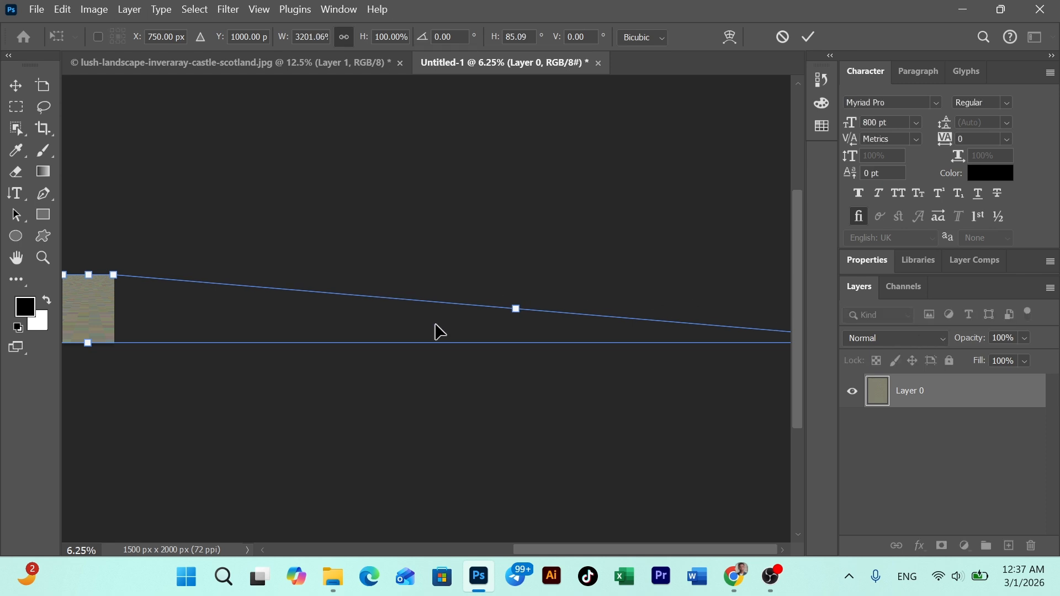
left_click_drag(266, 547, 261, 547)
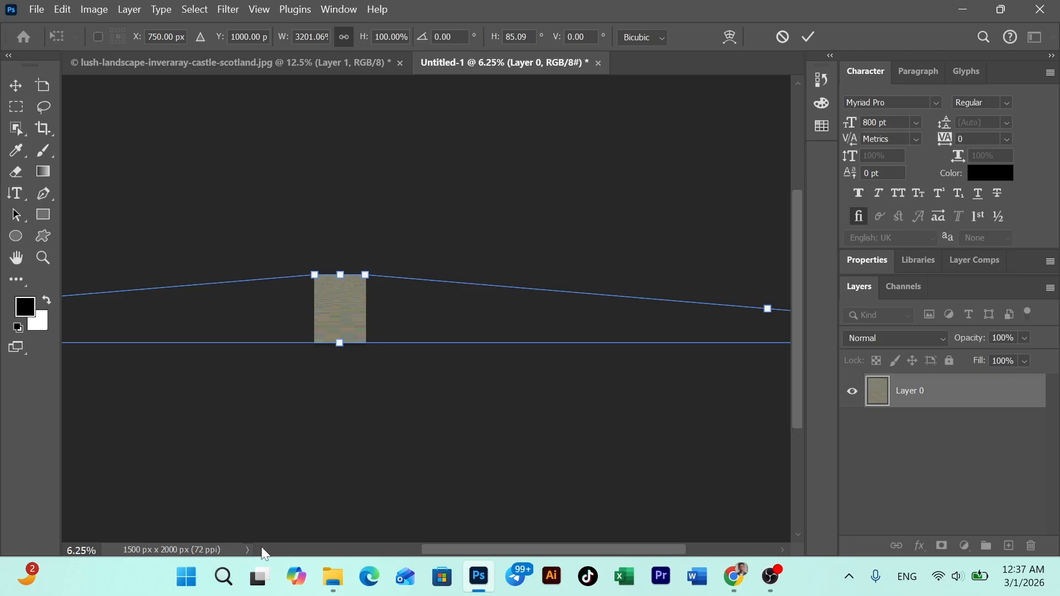
key("ctrl+plus")
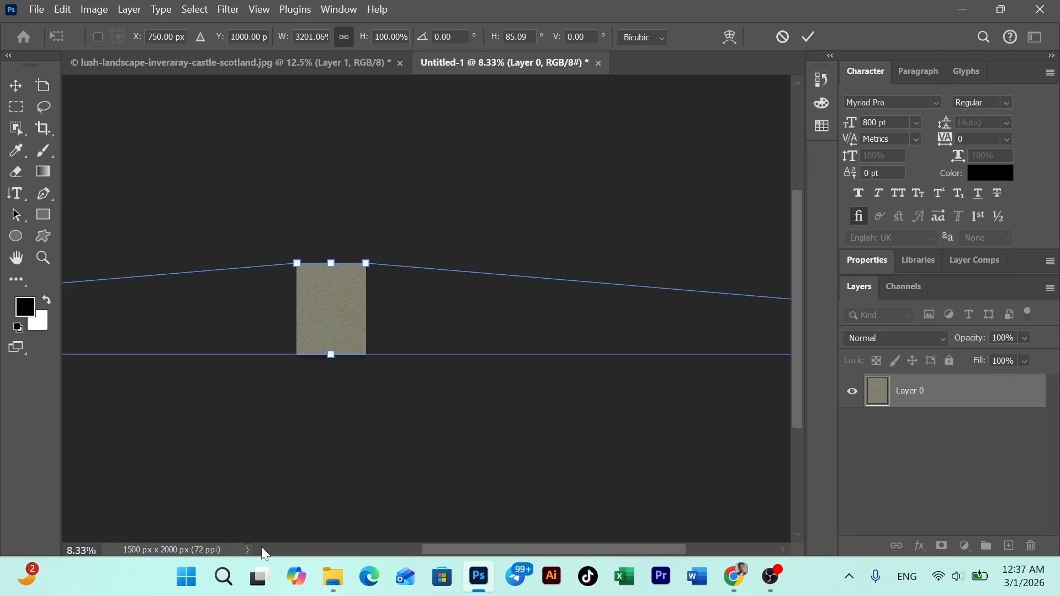
key("ctrl+plus")
key("ctrl+plus")
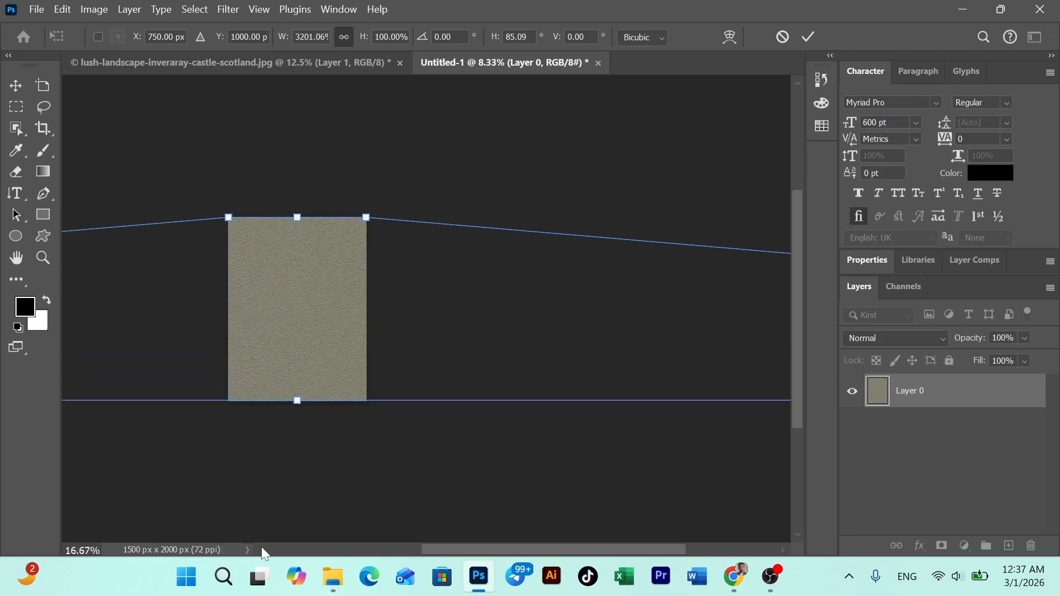
key("ctrl+plus")
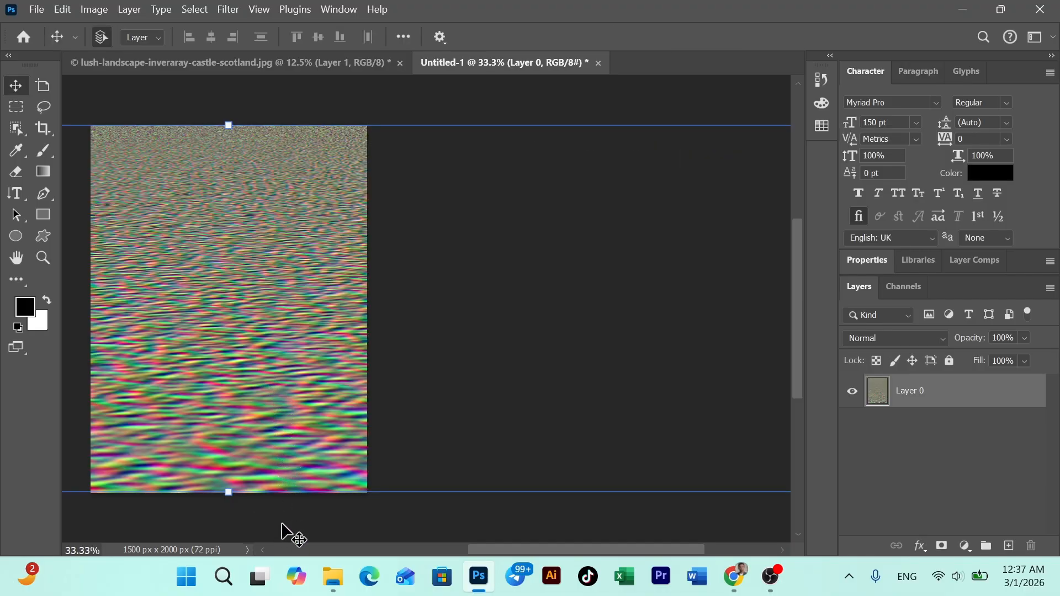
- Flatten the ripple texture document into a single Background layer
scroll(269, 550, "left", 1)
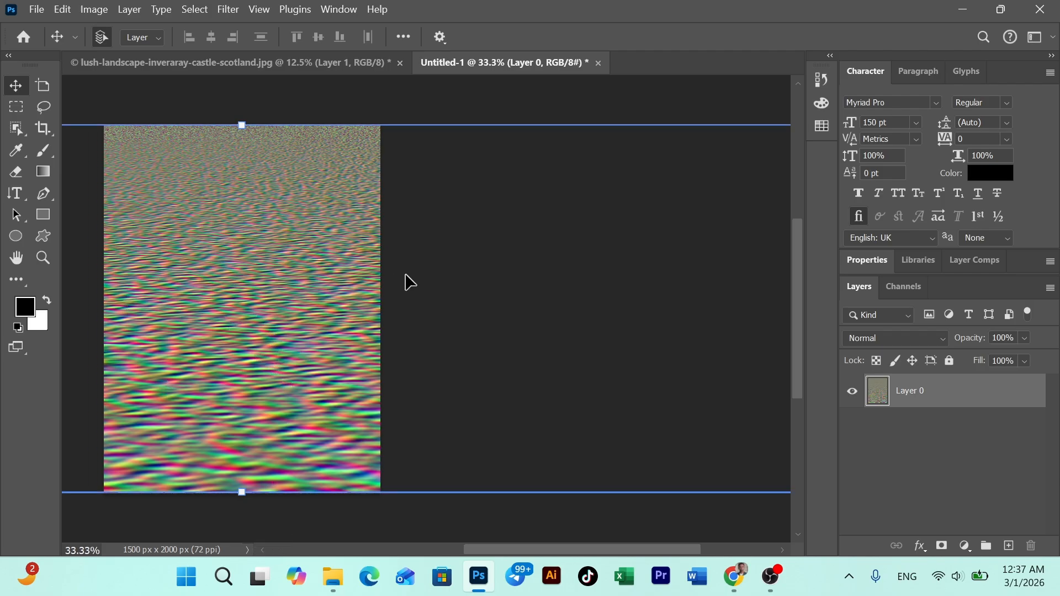
left_click(264, 550)
left_click(264, 550)
left_click(264, 550)
left_click(264, 551)
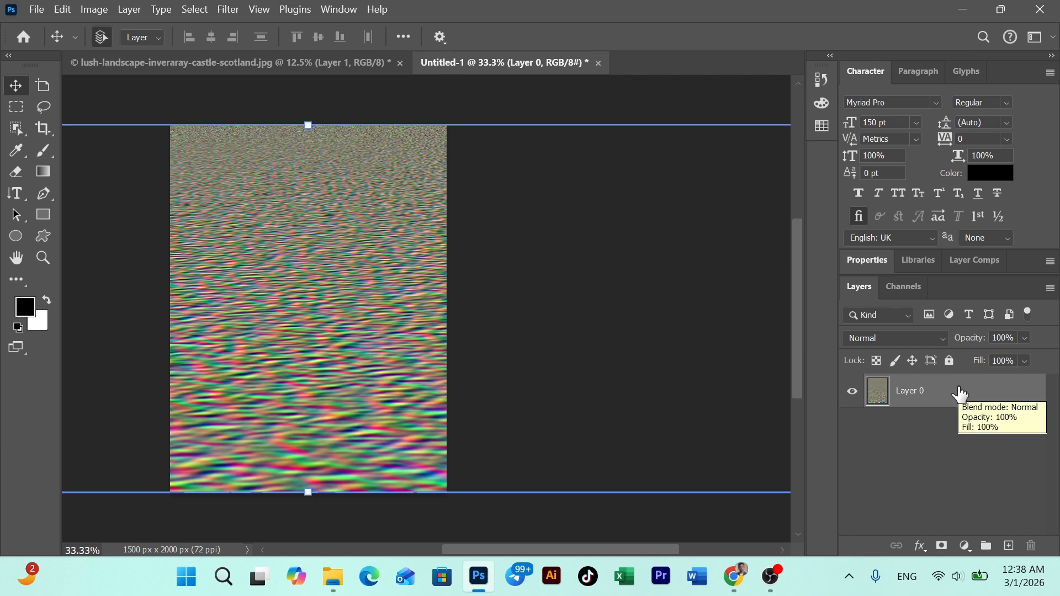
right_click(1007, 395)
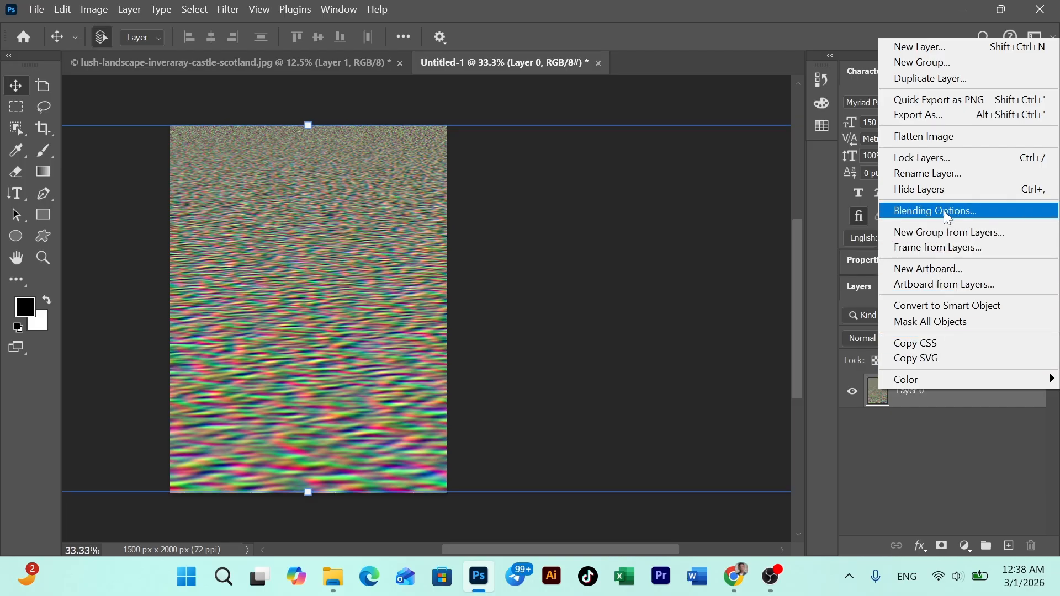
left_click(939, 136)
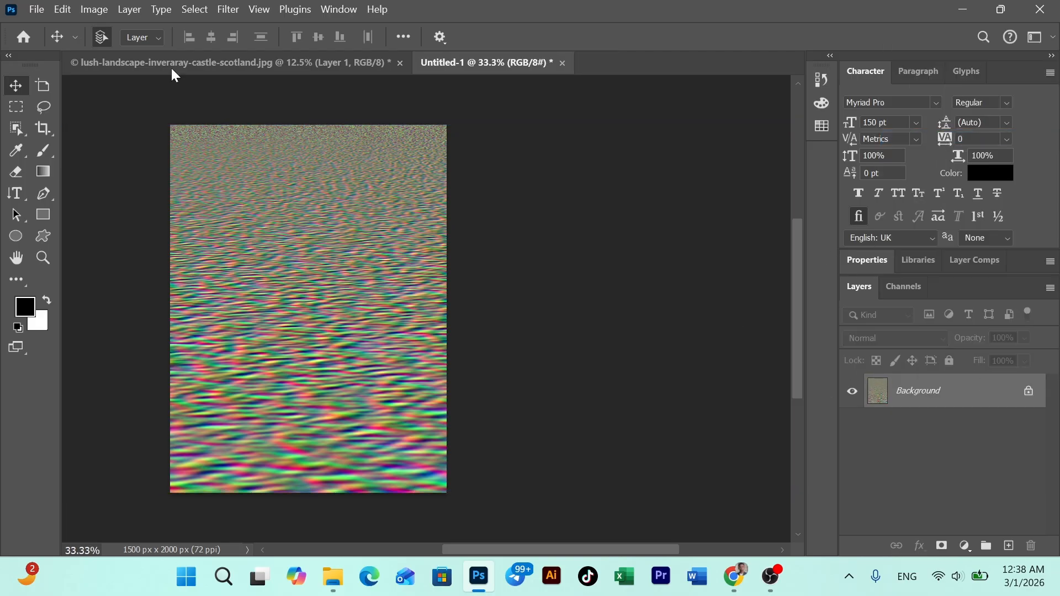
- Save the flattened ripple texture in Downloads as "water effect 2" in Photoshop (PSD) format
left_click(37, 9)
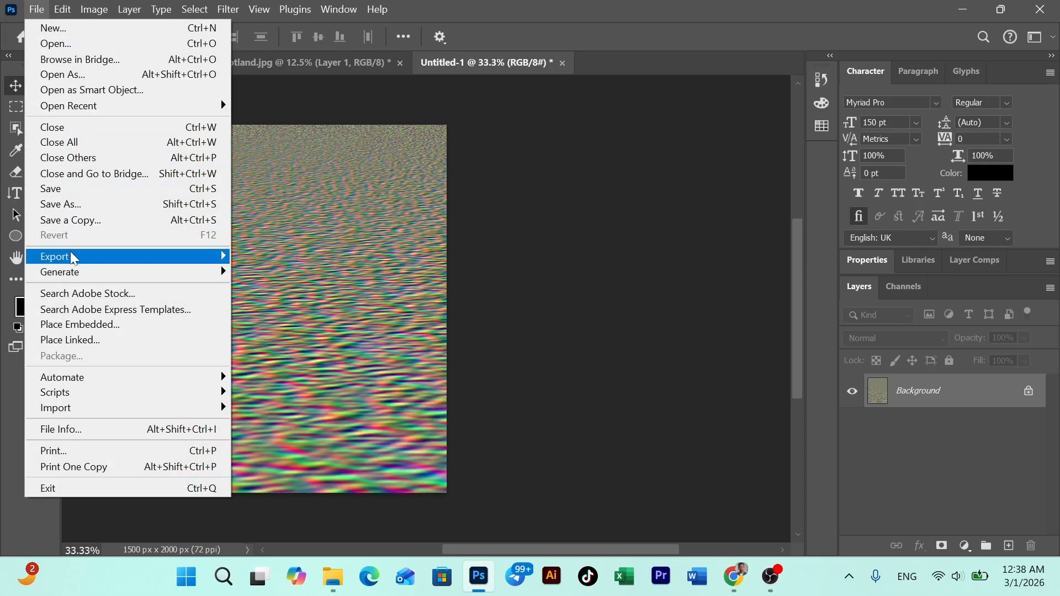
left_click(80, 206)
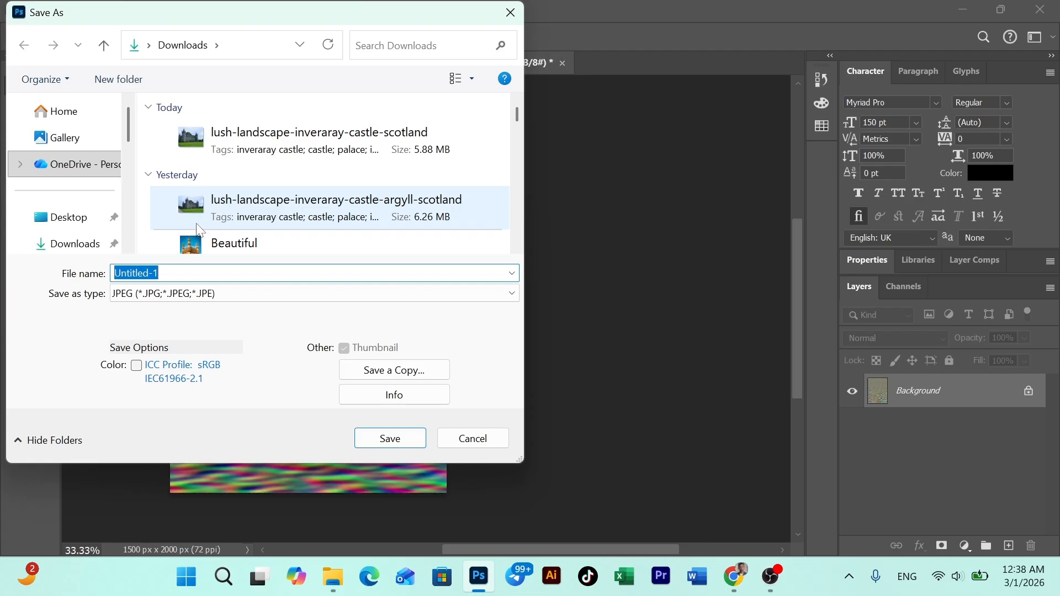
type("wate")
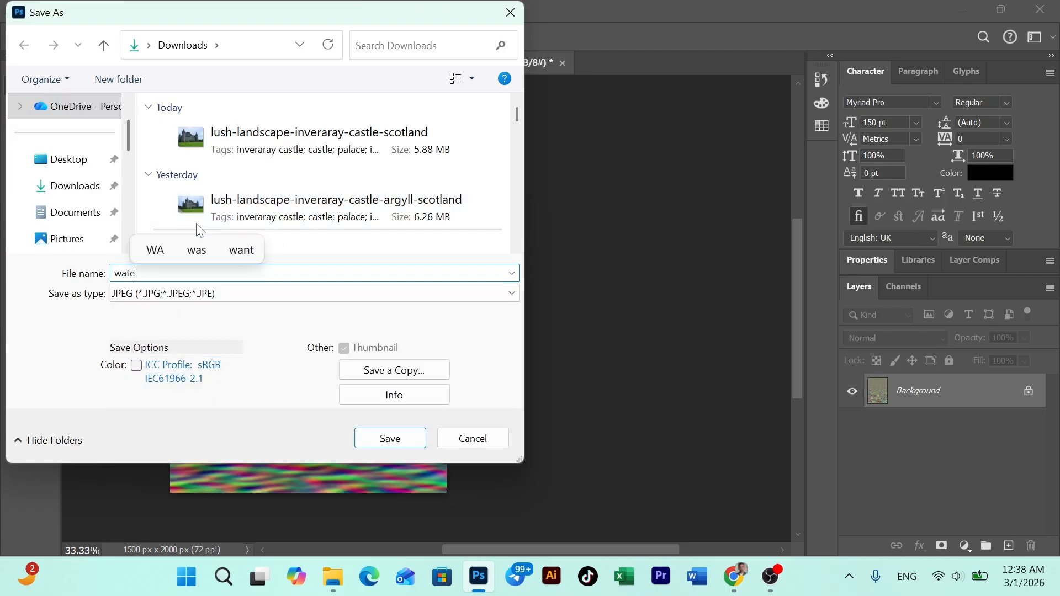
type("f")
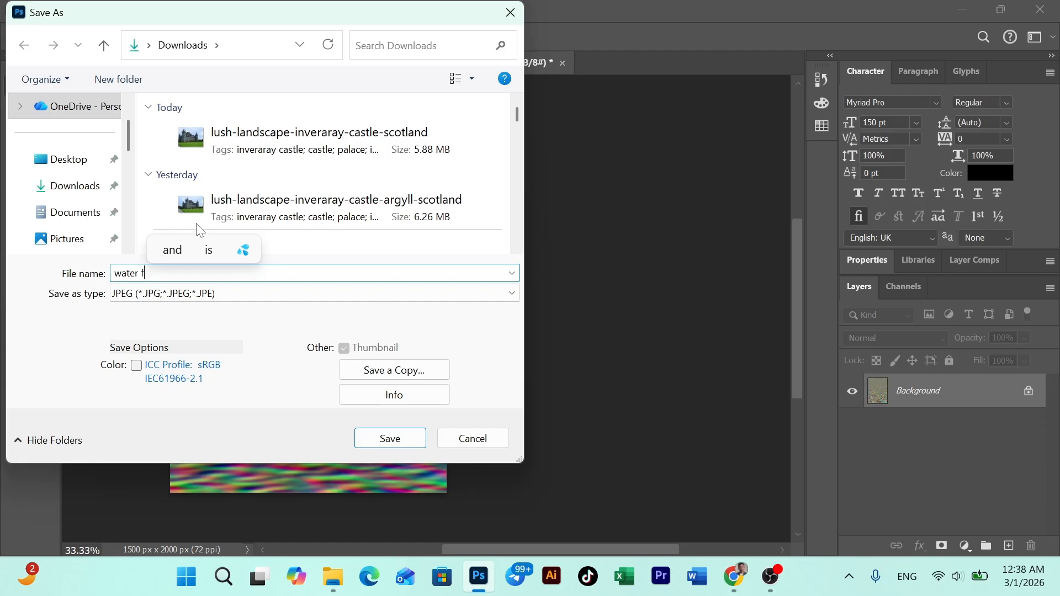
key("BackSpace")
key("BackSpace")
type("effe")
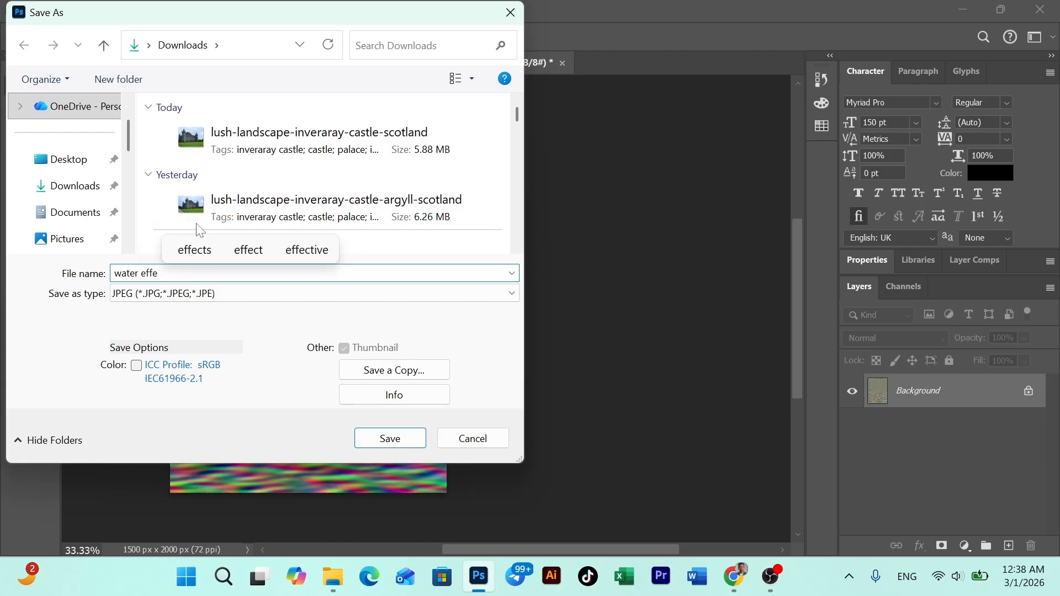
type("ct 2")
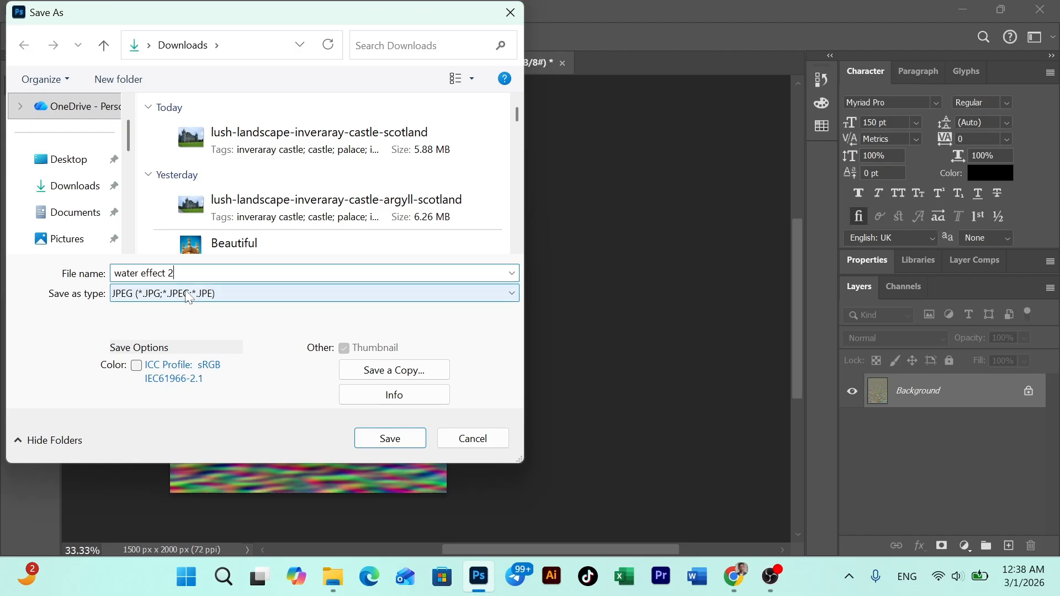
left_click(408, 292)
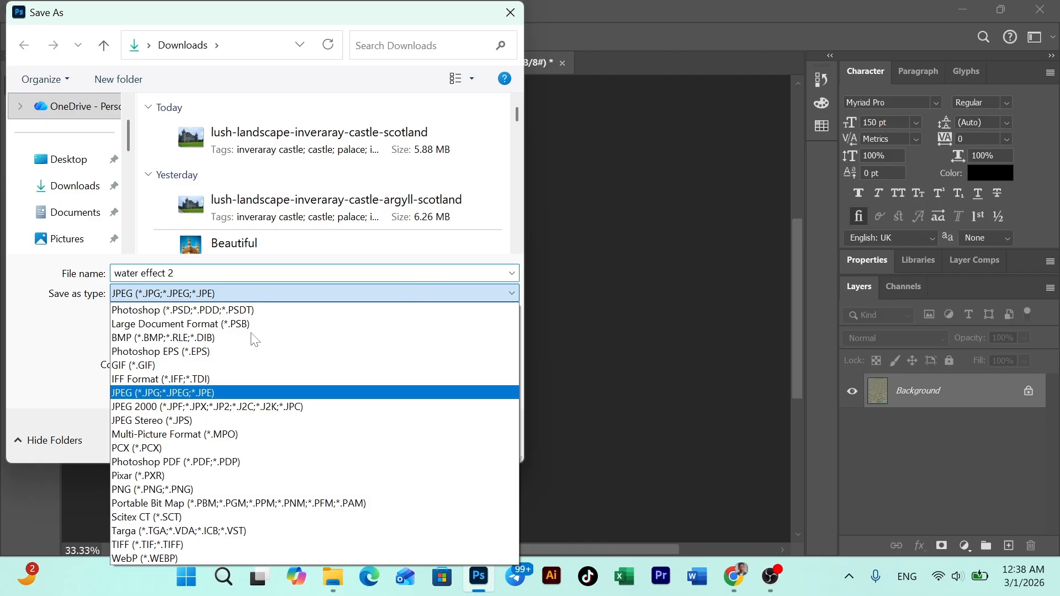
left_click(186, 312)
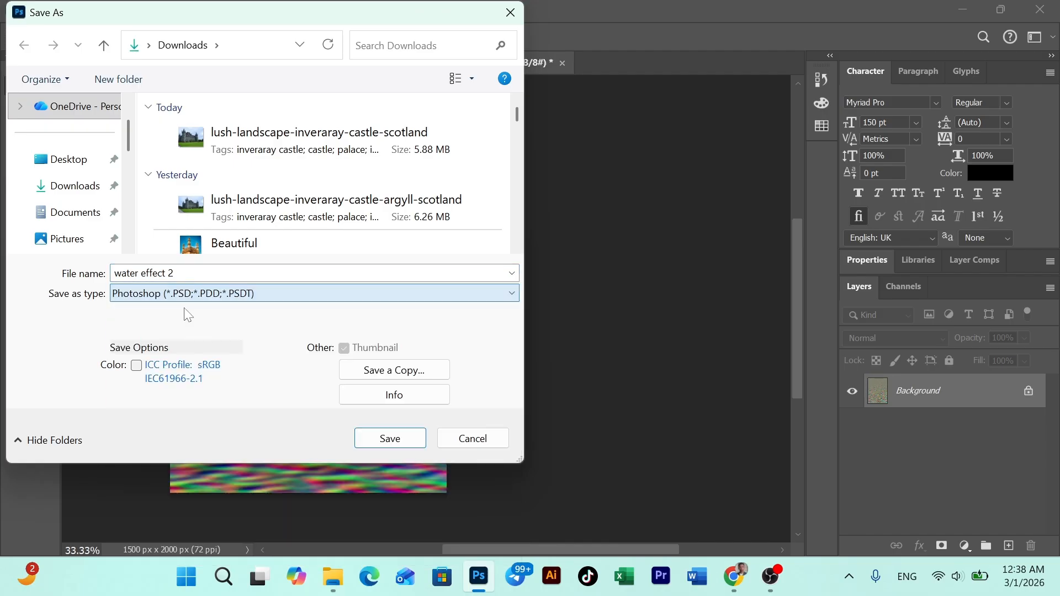
left_click(390, 439)
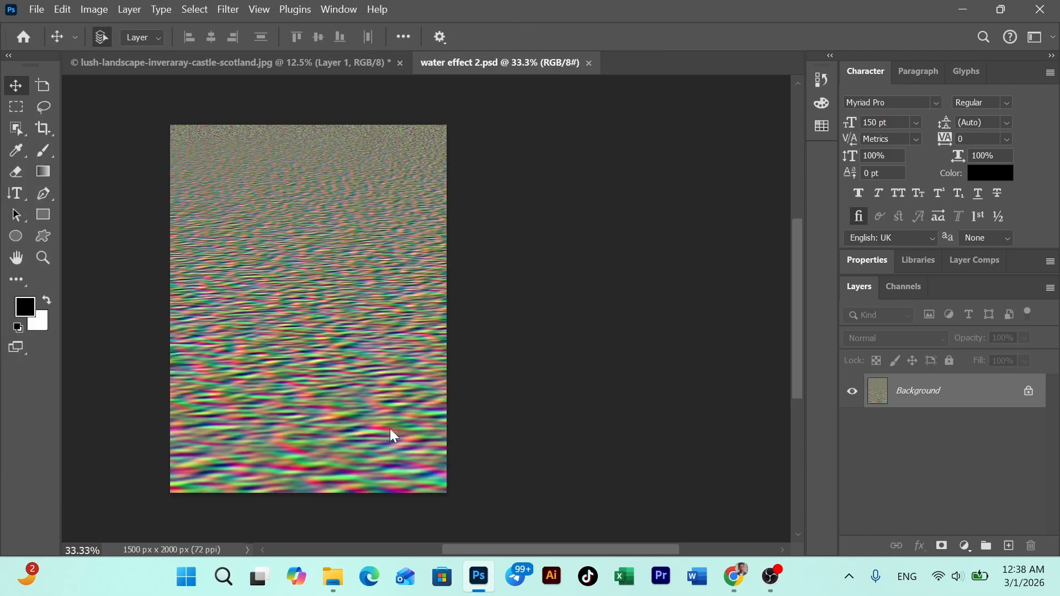
- Displace the castle reflection layer using water effect 2 as the map, horizontal scale 10, vertical scale 50, Stretch To Fit and Repeat Edge Pixels
left_click(338, 63)
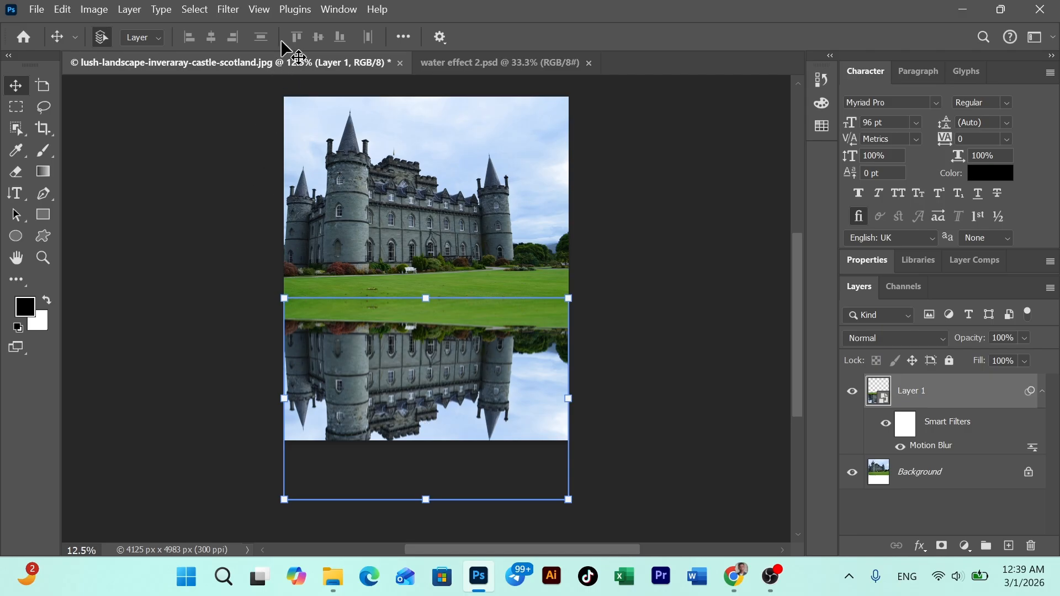
left_click(227, 12)
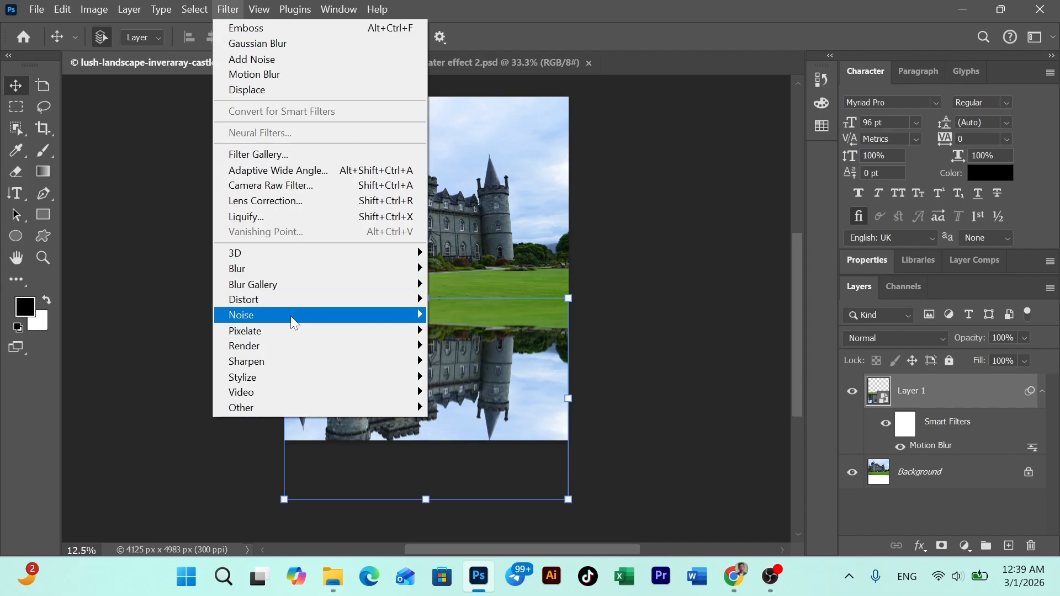
mouse_move(292, 319)
mouse_move(292, 347)
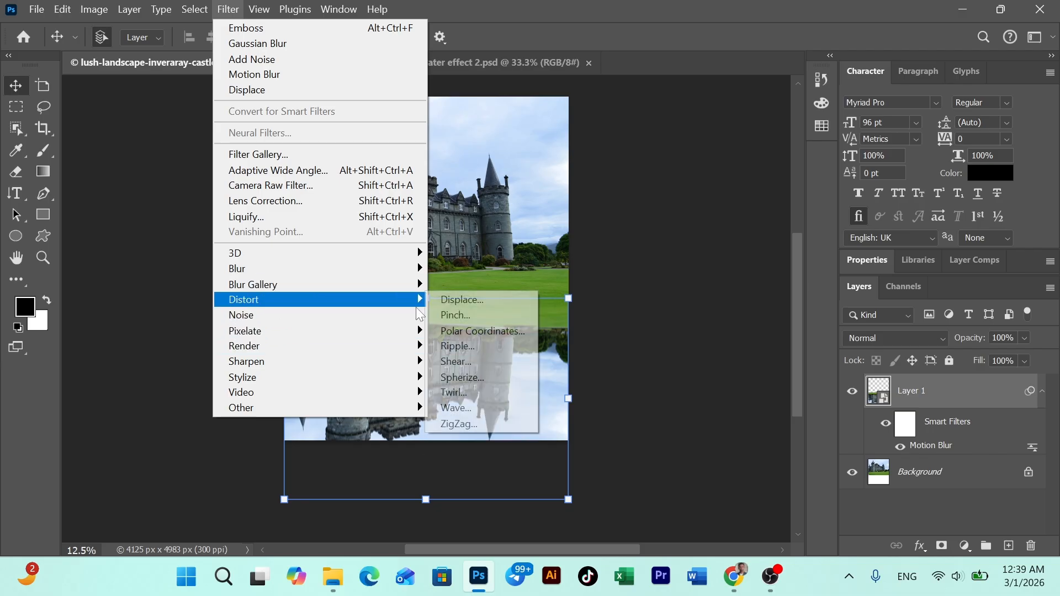
left_click(467, 307)
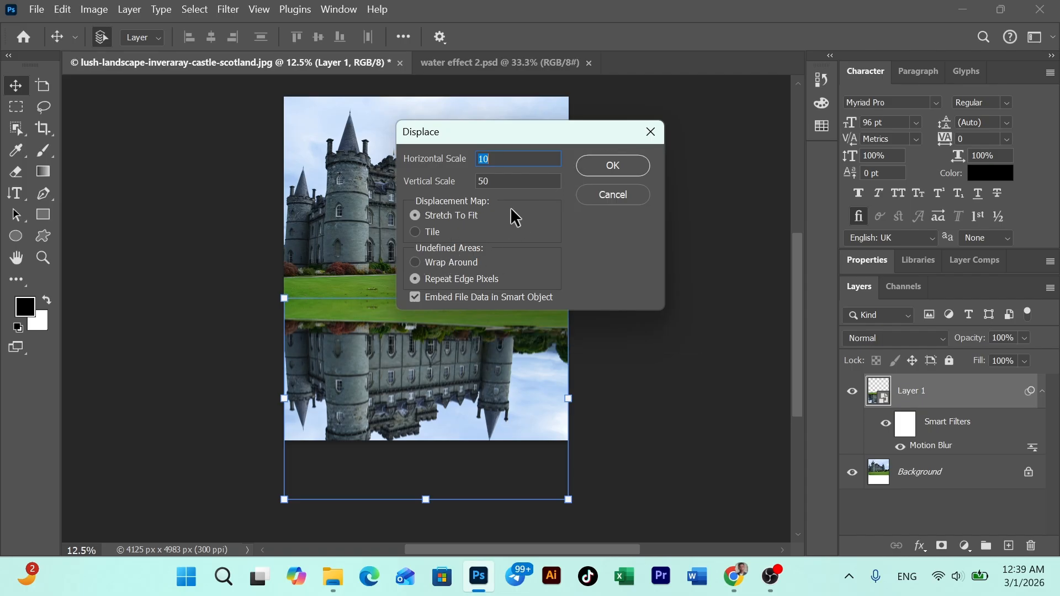
left_click(613, 166)
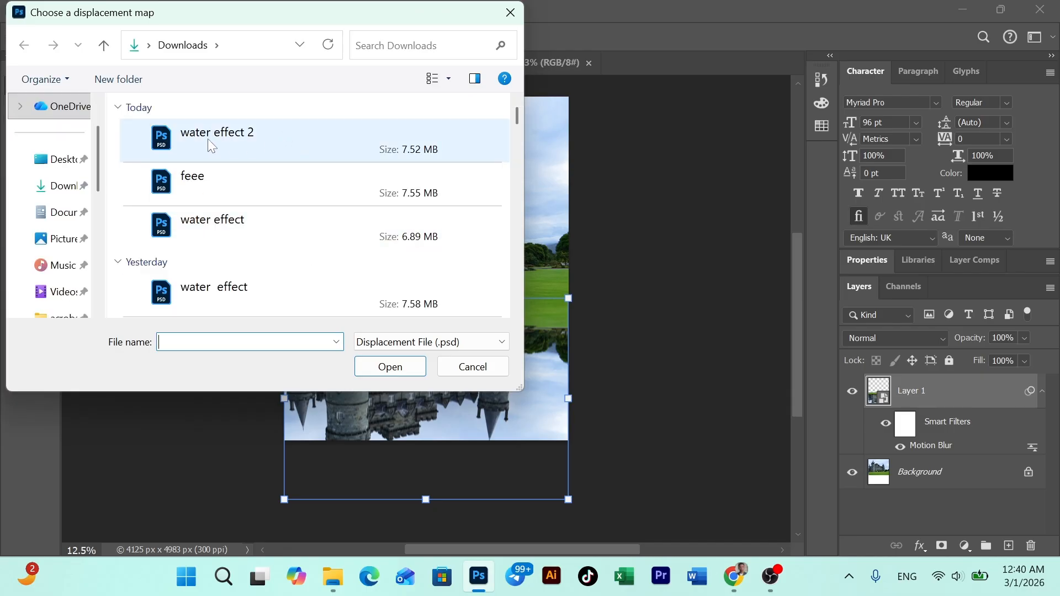
left_click(247, 142)
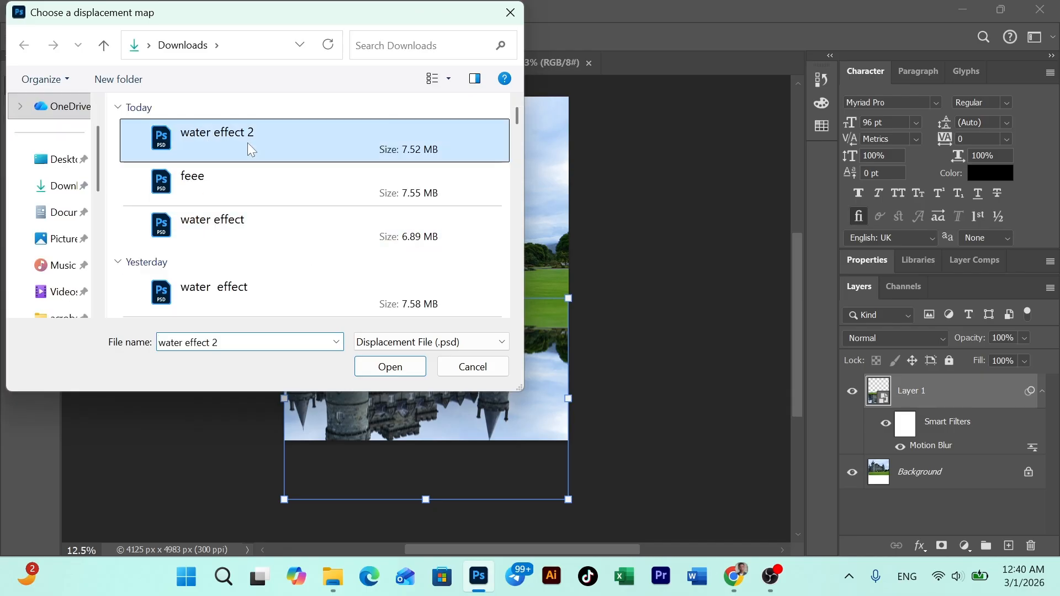
left_click(390, 368)
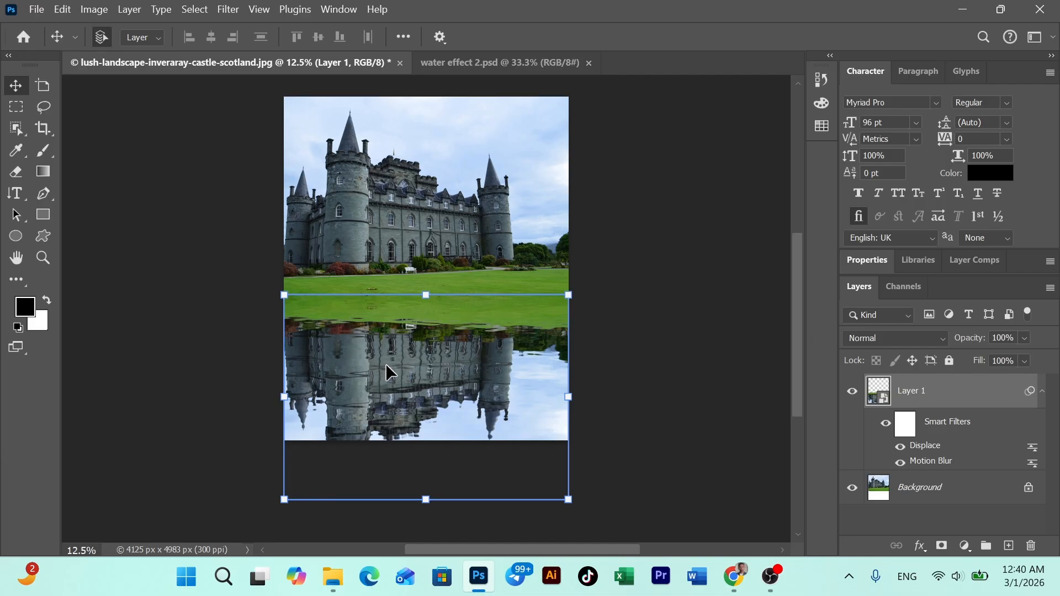
left_click(616, 248)
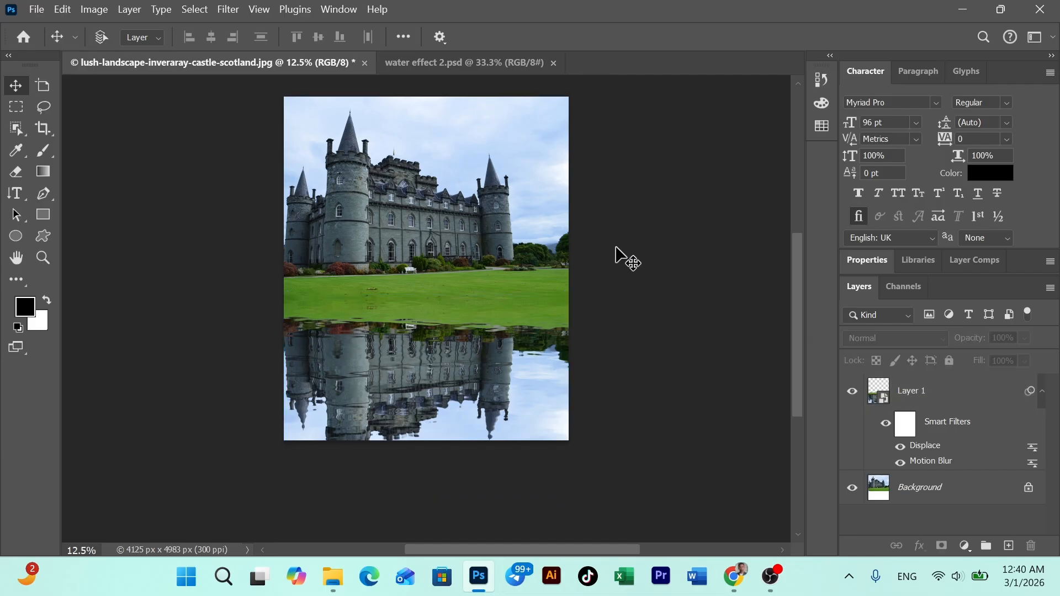
- Add a new empty layer above the displaced reflection in the castle document
key("ctrl+plus")
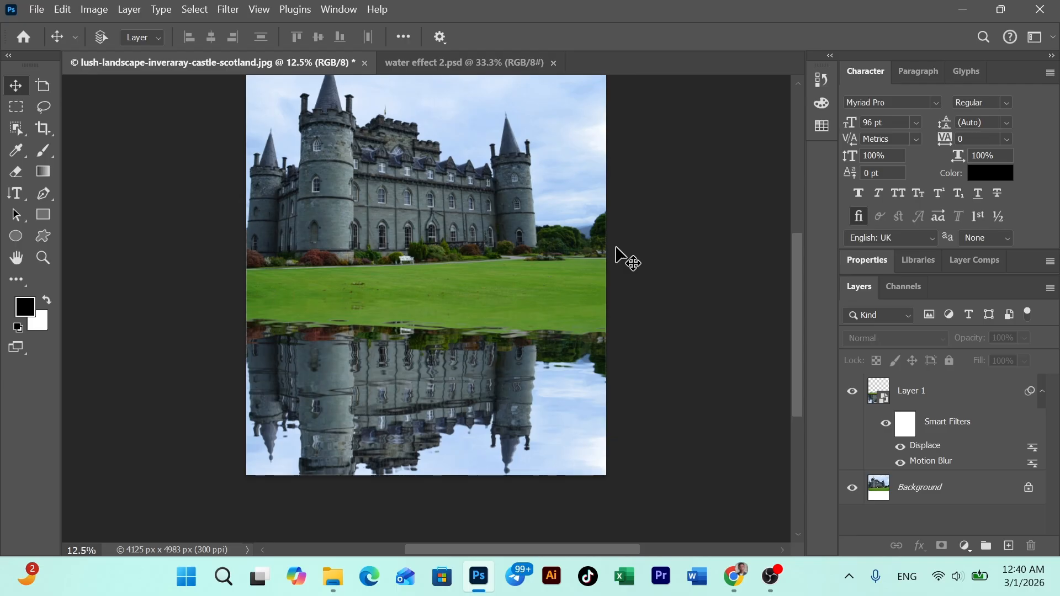
key("ctrl+plus")
left_click(411, 328, "ctrl")
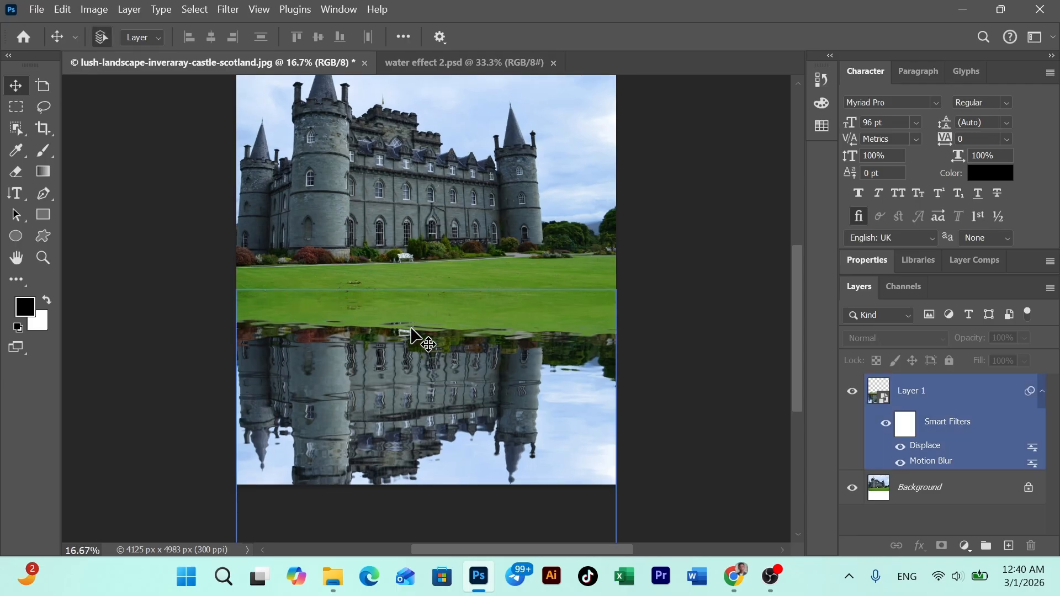
left_click(617, 266, "ctrl")
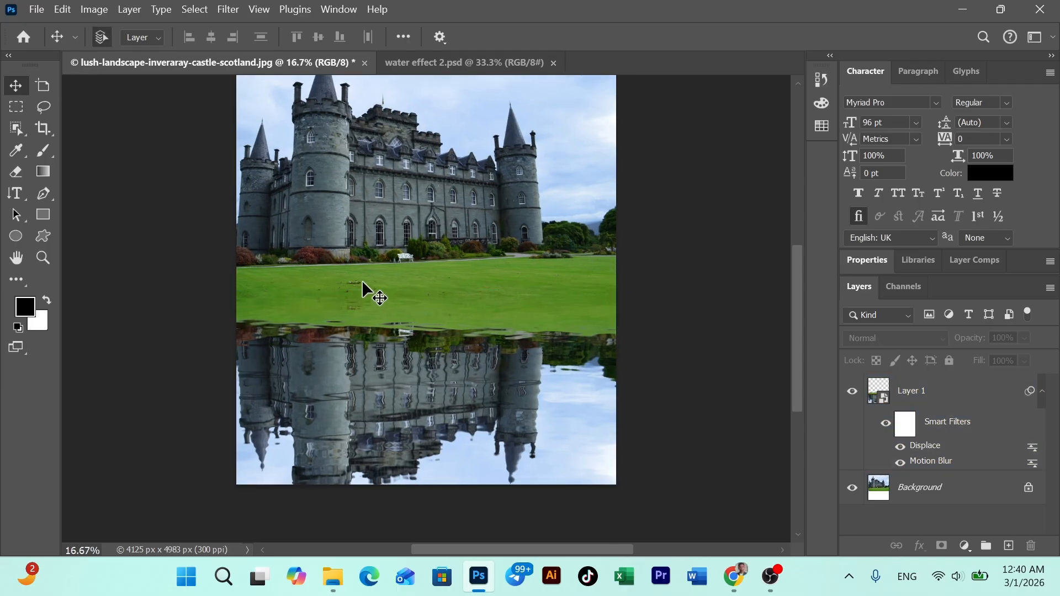
left_click(953, 460)
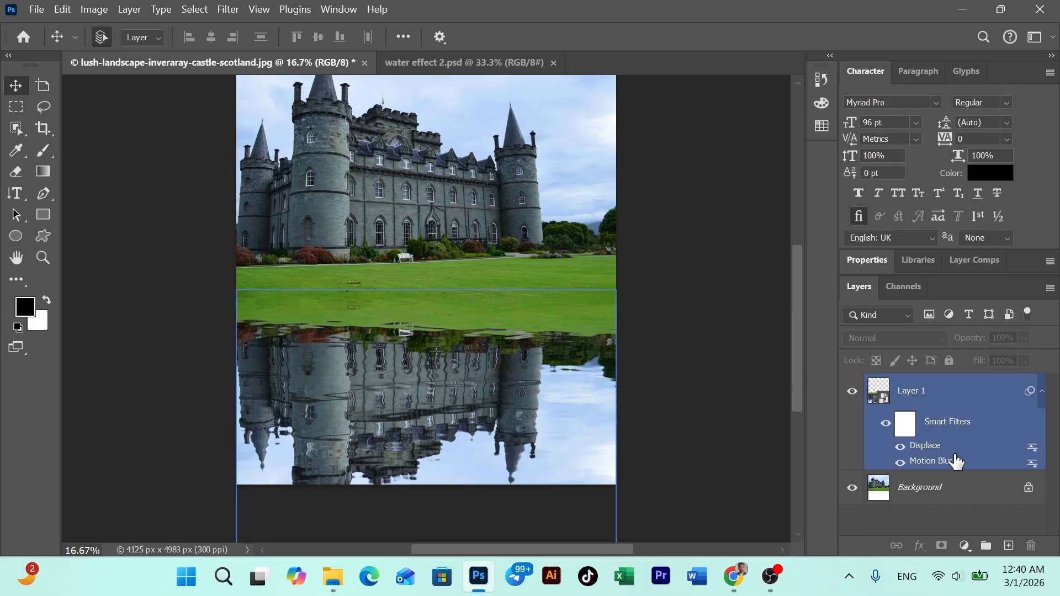
left_click(698, 401, "ctrl")
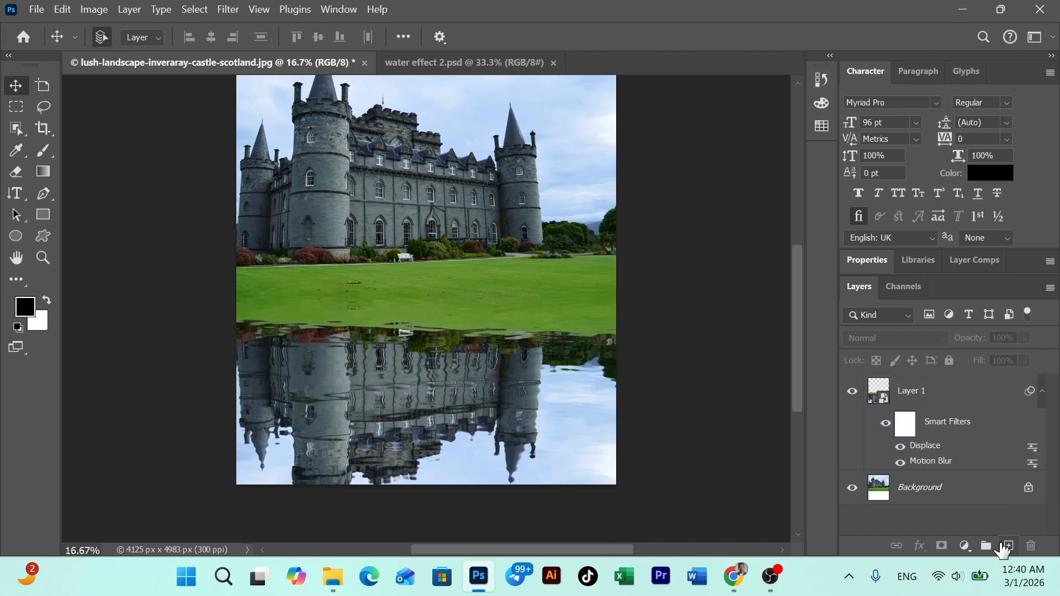
left_click(960, 459)
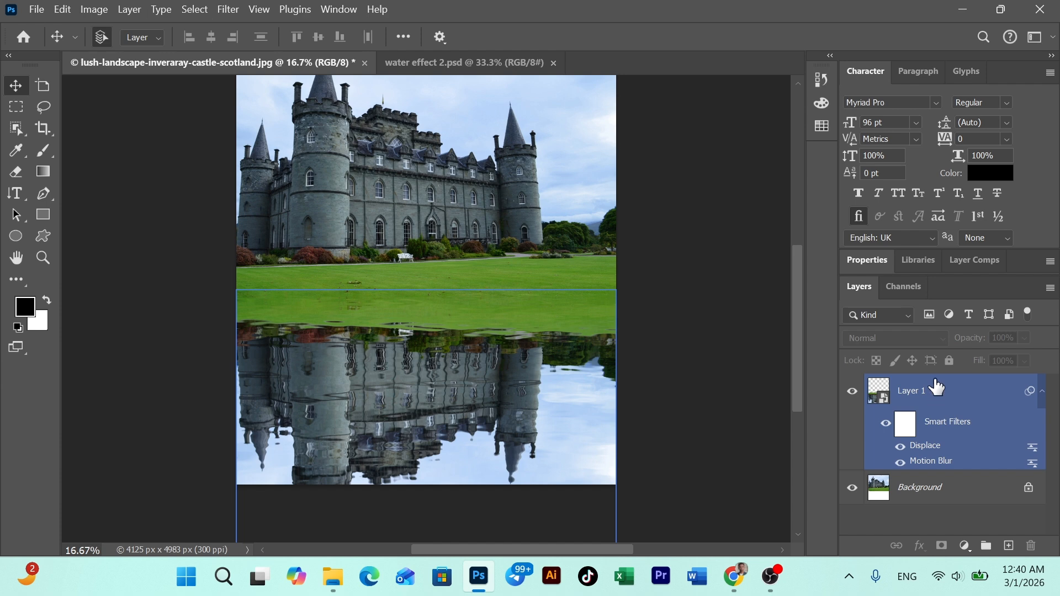
left_click(1008, 546)
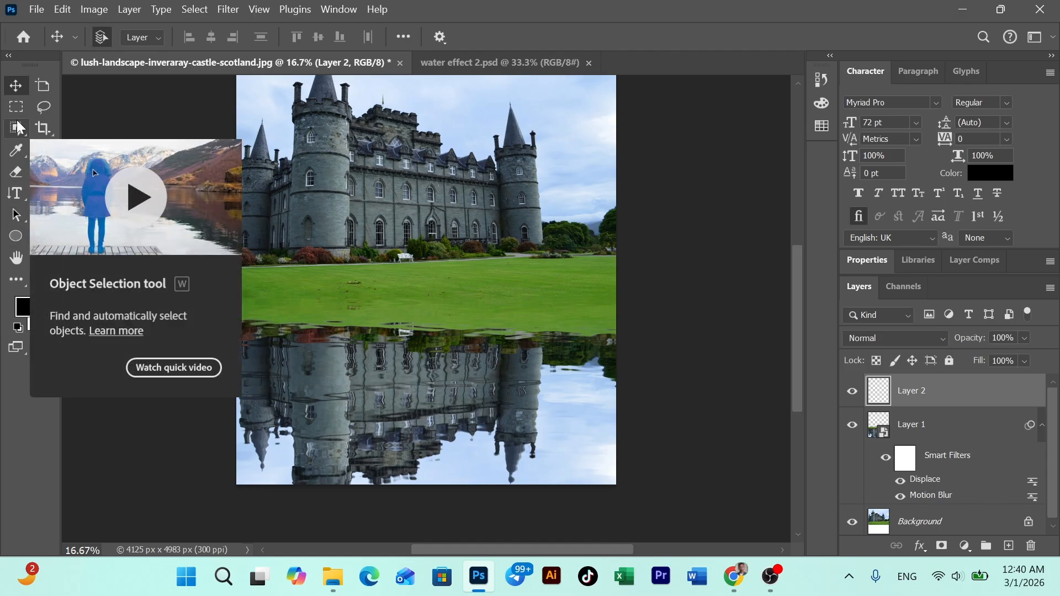
- Select a thin, slightly slanted strip across the full width of the lawn above the reflection with the Polygonal Lasso tool
left_click(15, 109)
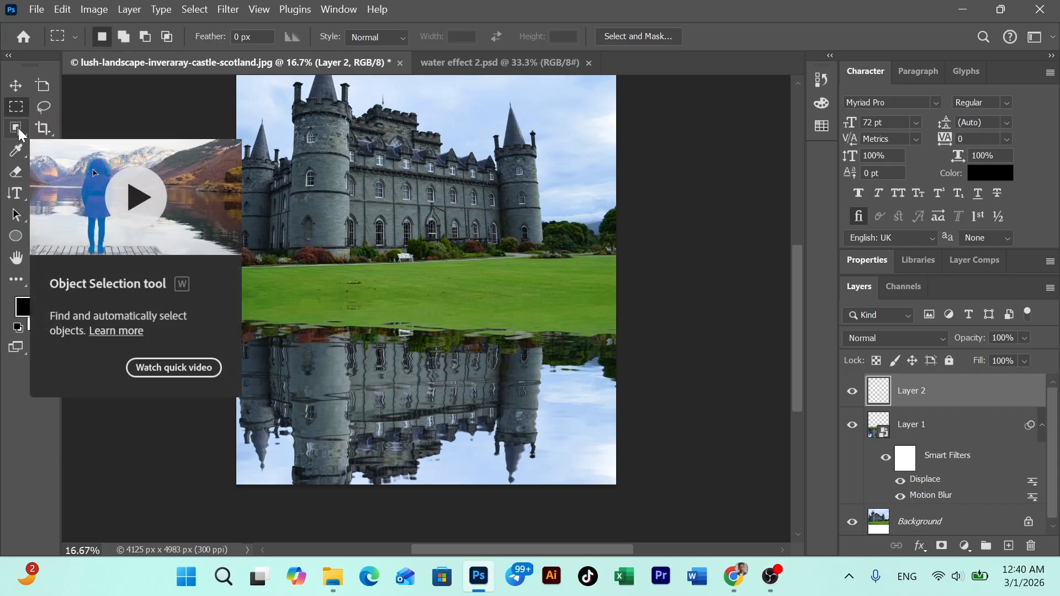
left_click(75, 35)
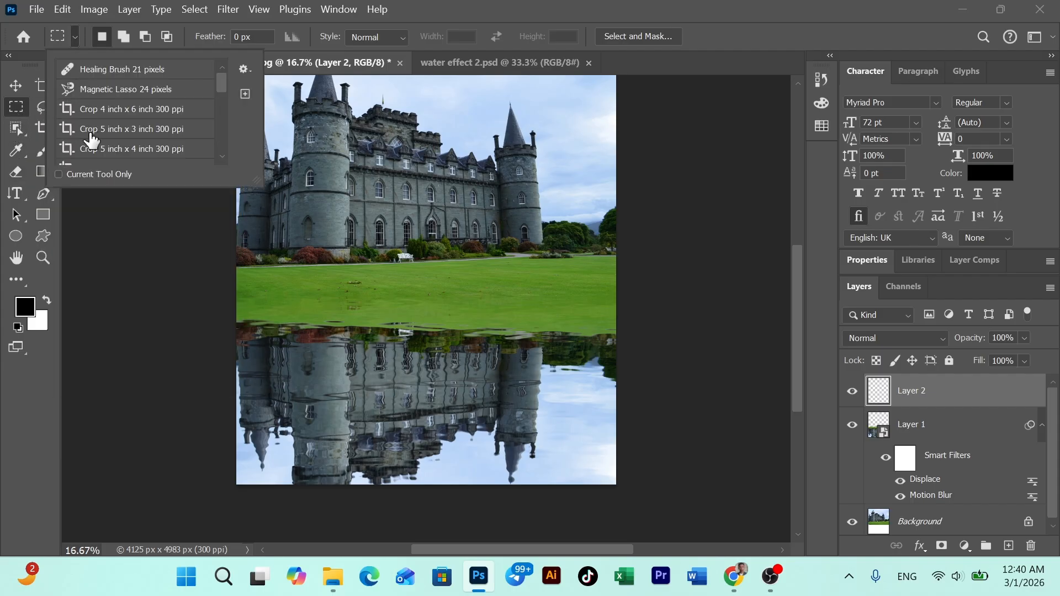
left_click(125, 91)
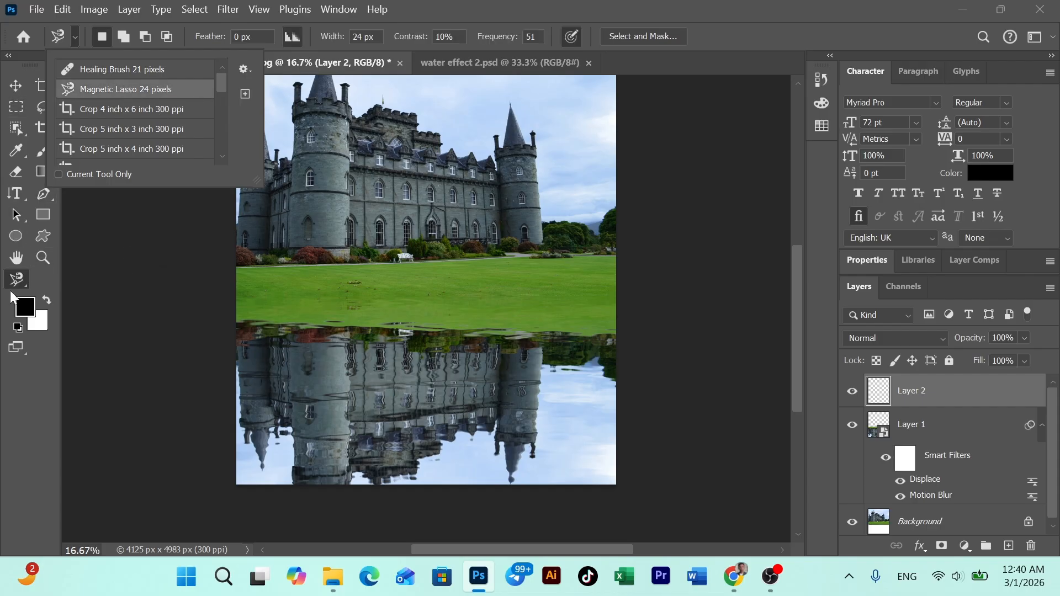
left_click(30, 289)
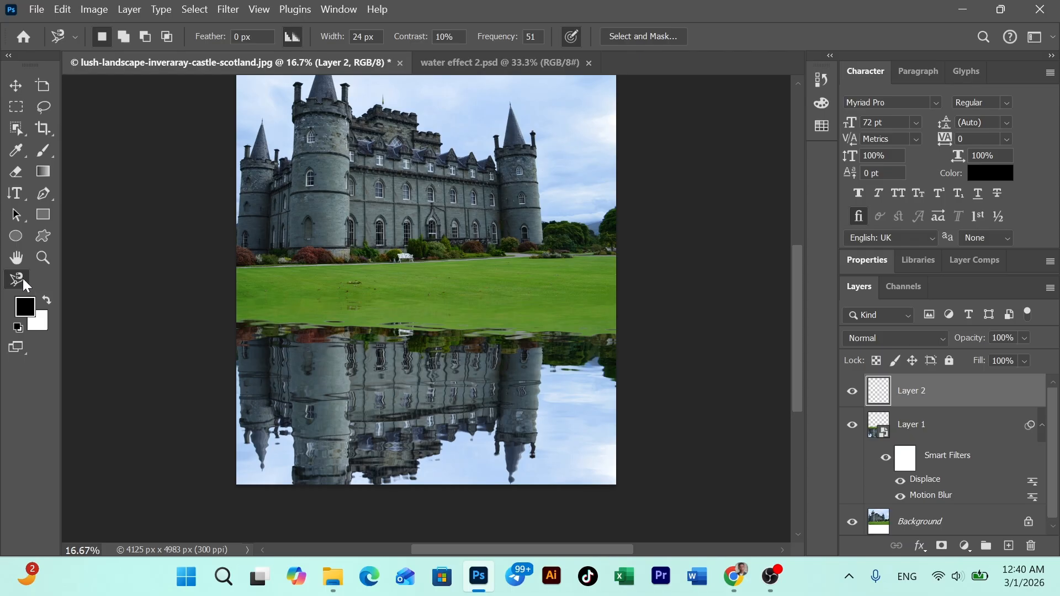
right_click(23, 280)
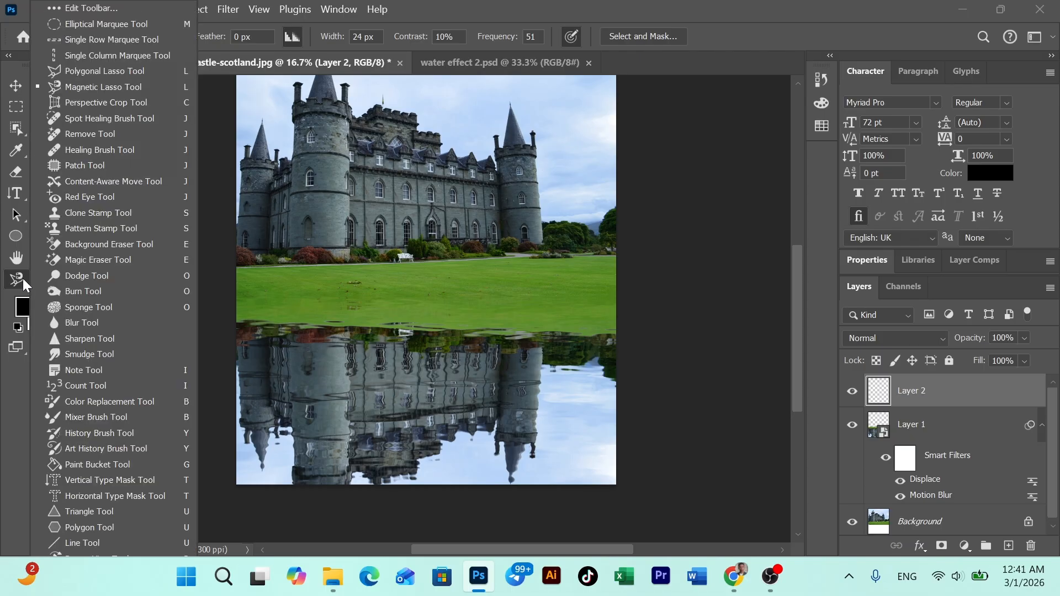
left_click(104, 84)
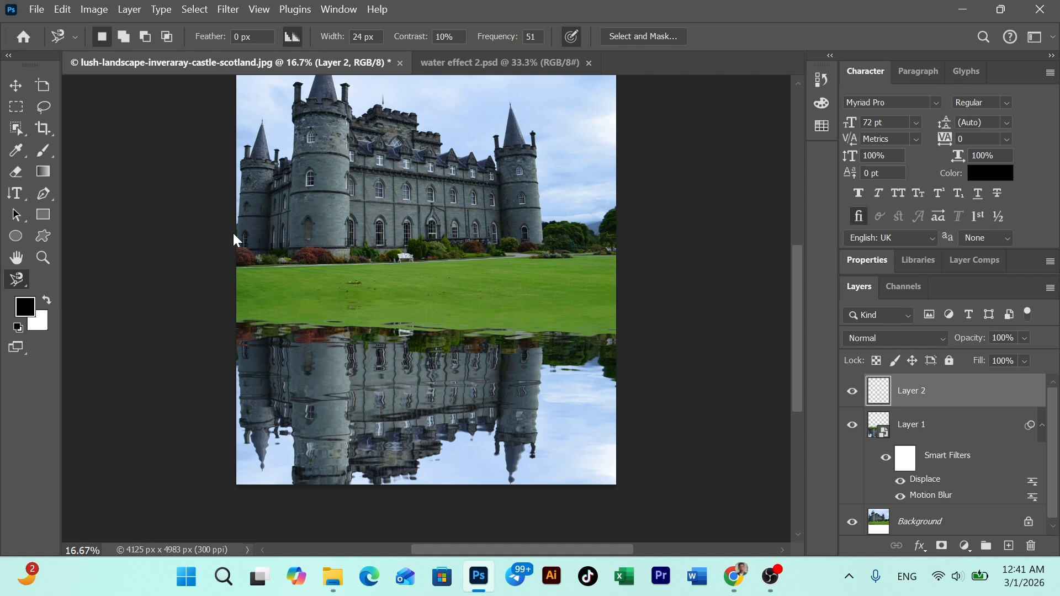
left_click(239, 287)
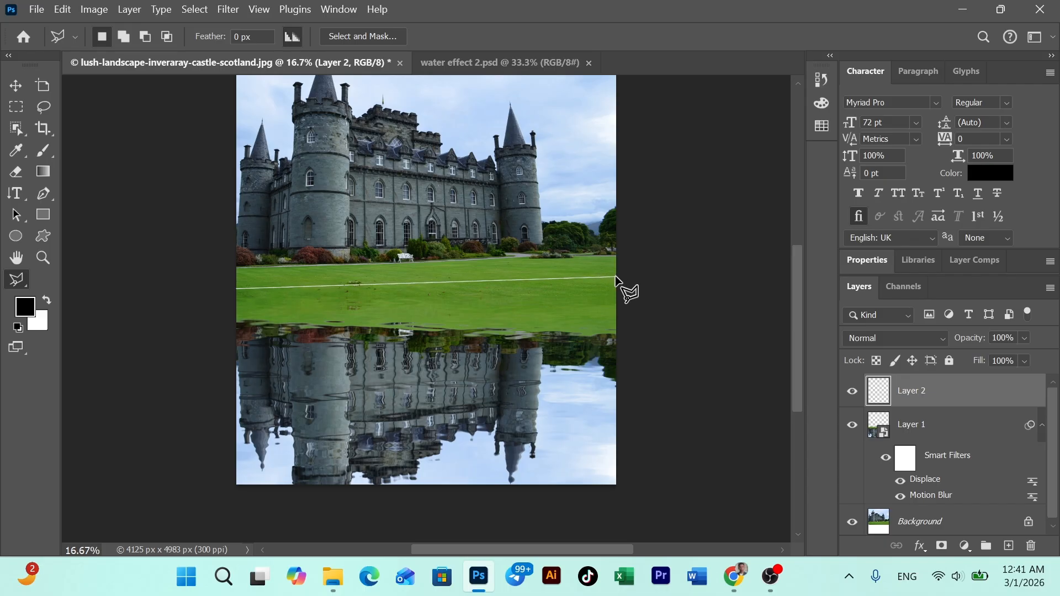
left_click(615, 276)
left_click(617, 291)
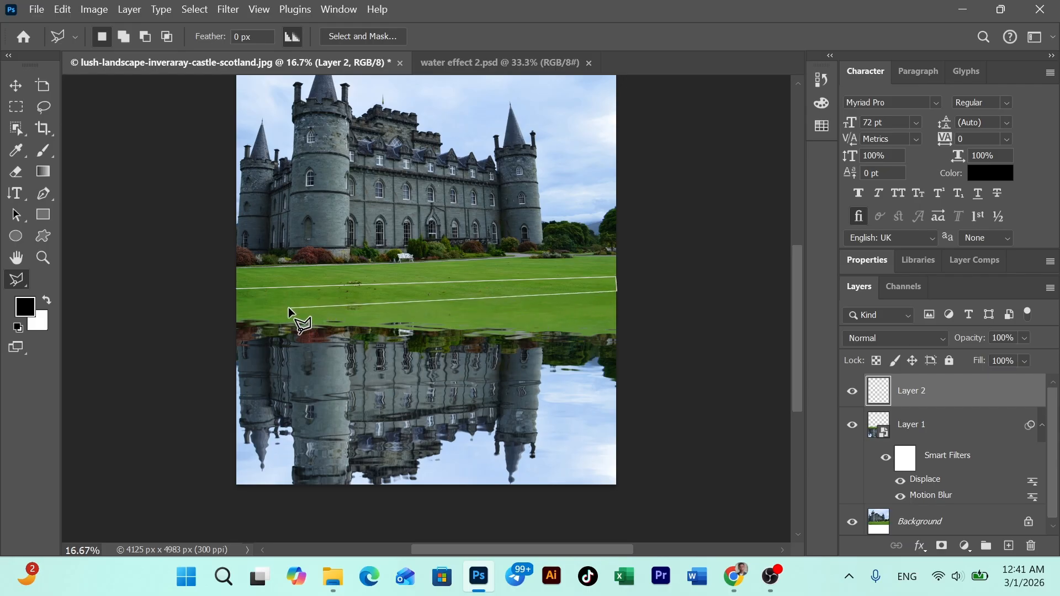
double_click(237, 303)
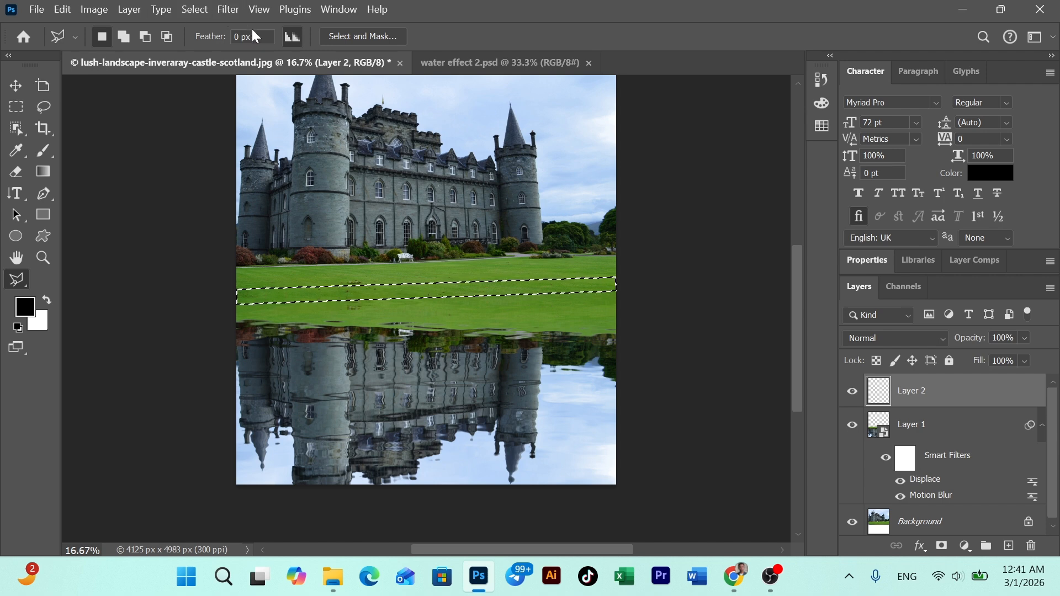
- Feather the slanted lawn strip selection by 30 pixels
left_click(195, 11)
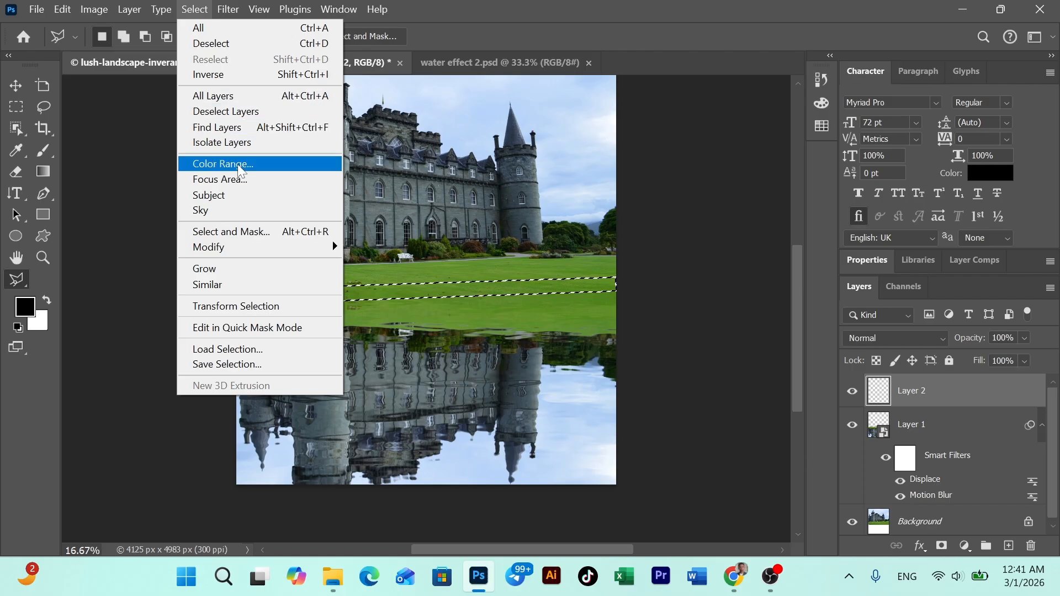
mouse_move(249, 245)
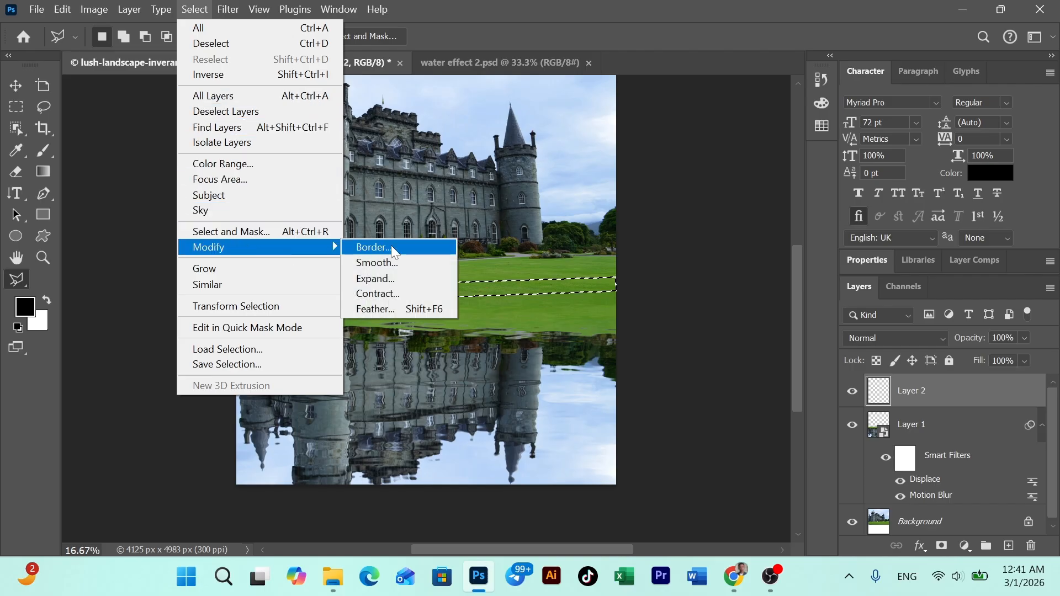
left_click(416, 309)
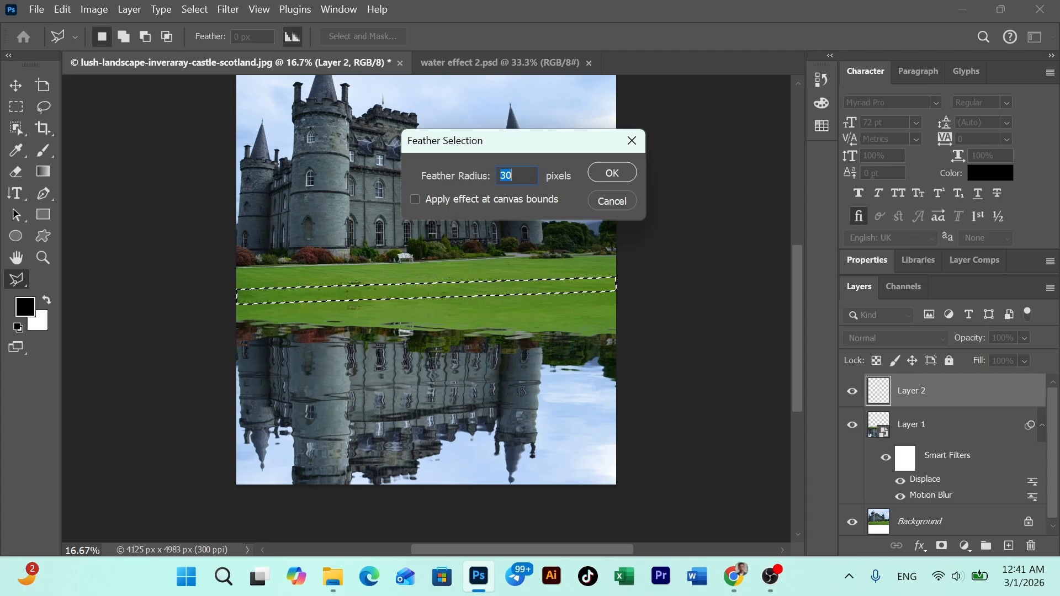
left_click(617, 172)
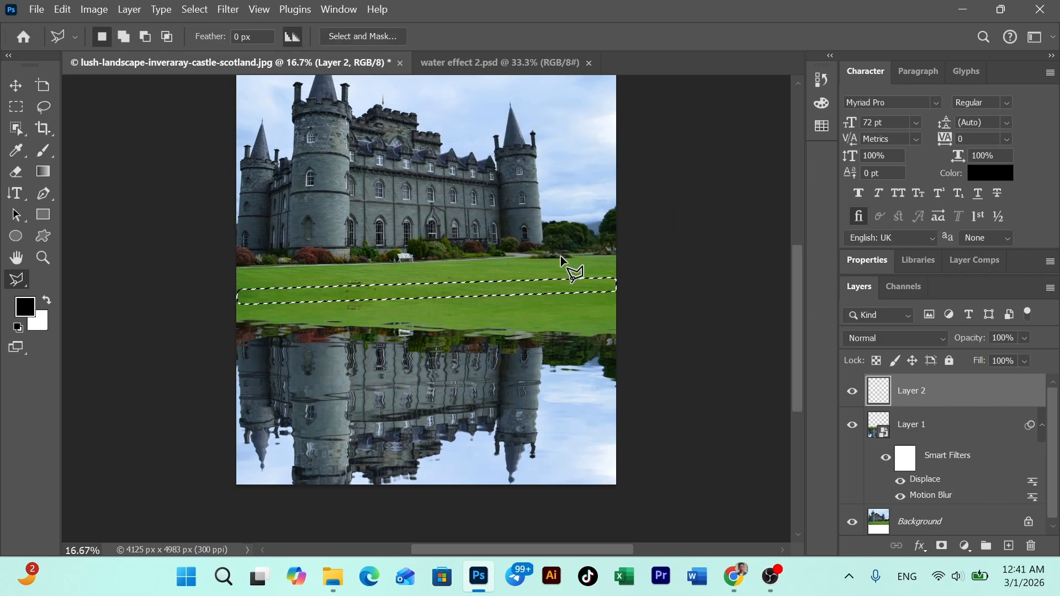
- Fill the feathered strip on Layer 2 with black, lower the layer's opacity to 21%, and clear the selection
left_click(15, 84)
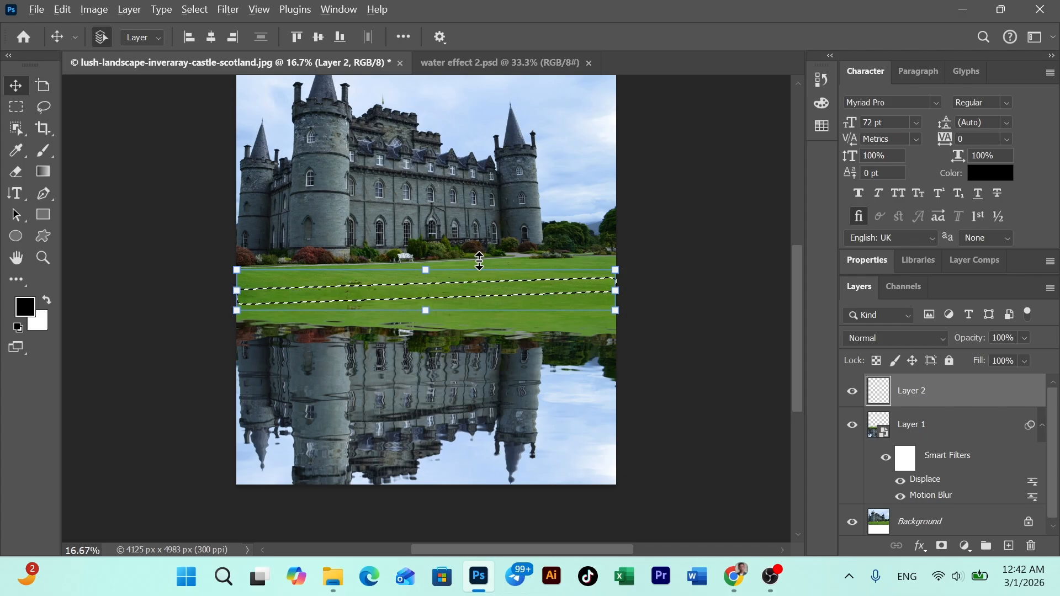
key("alt+BackSpace")
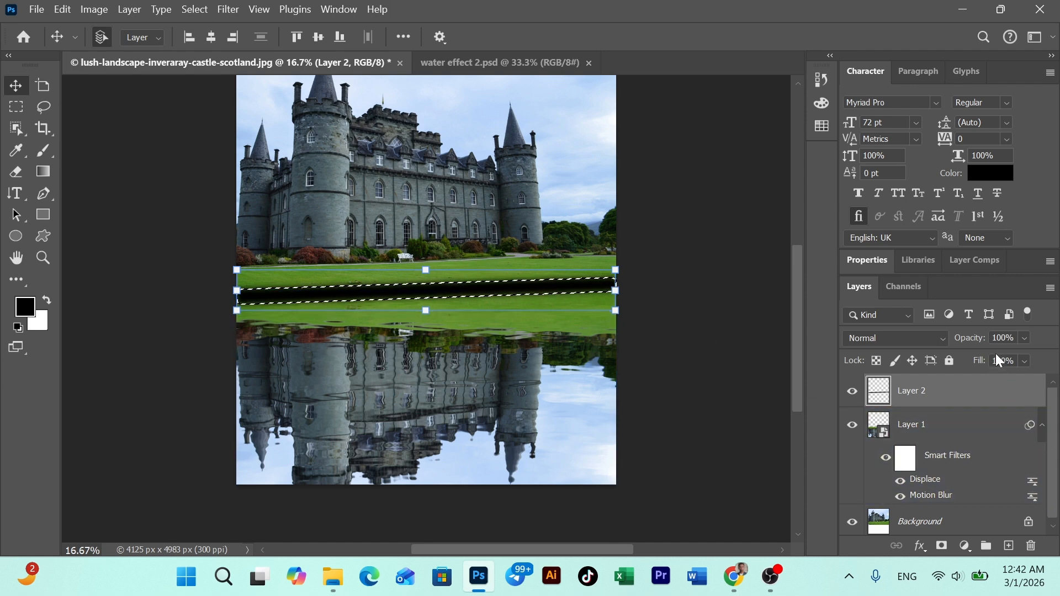
left_click(1025, 338)
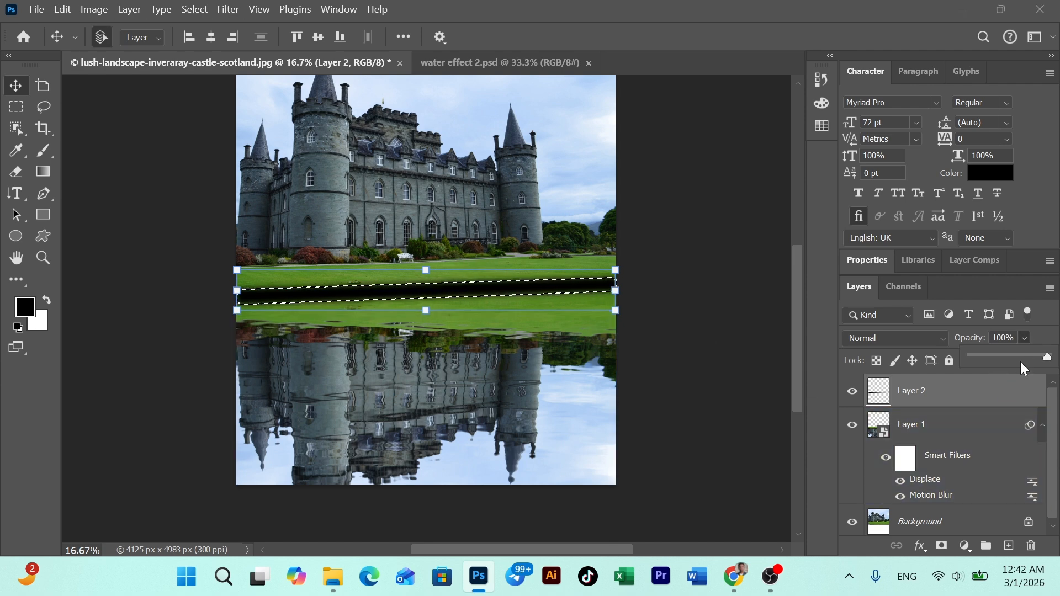
left_click_drag(1022, 358, 986, 354)
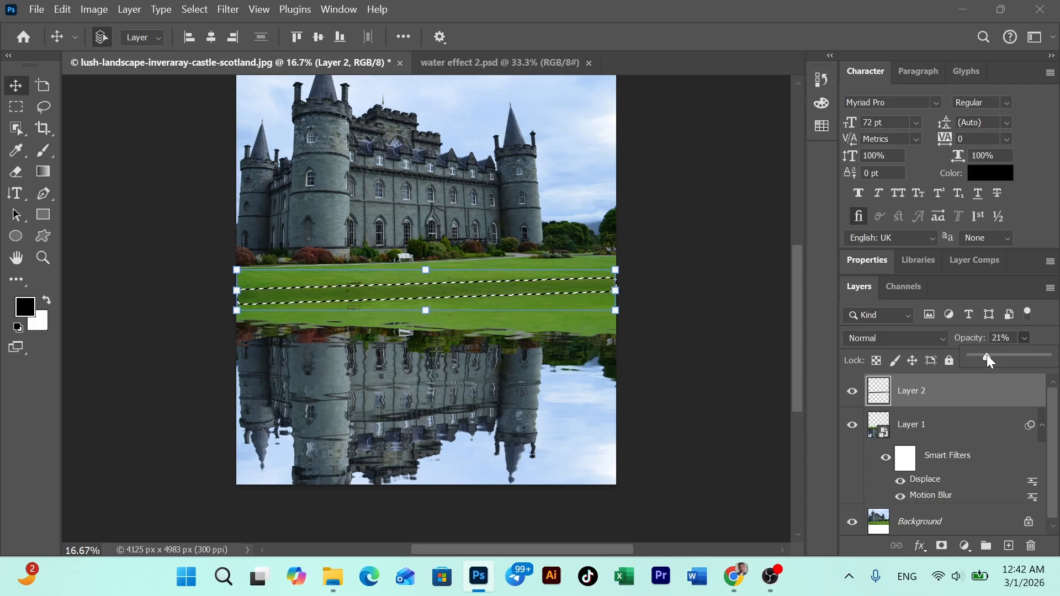
left_click(767, 386)
key("ctrl+d")
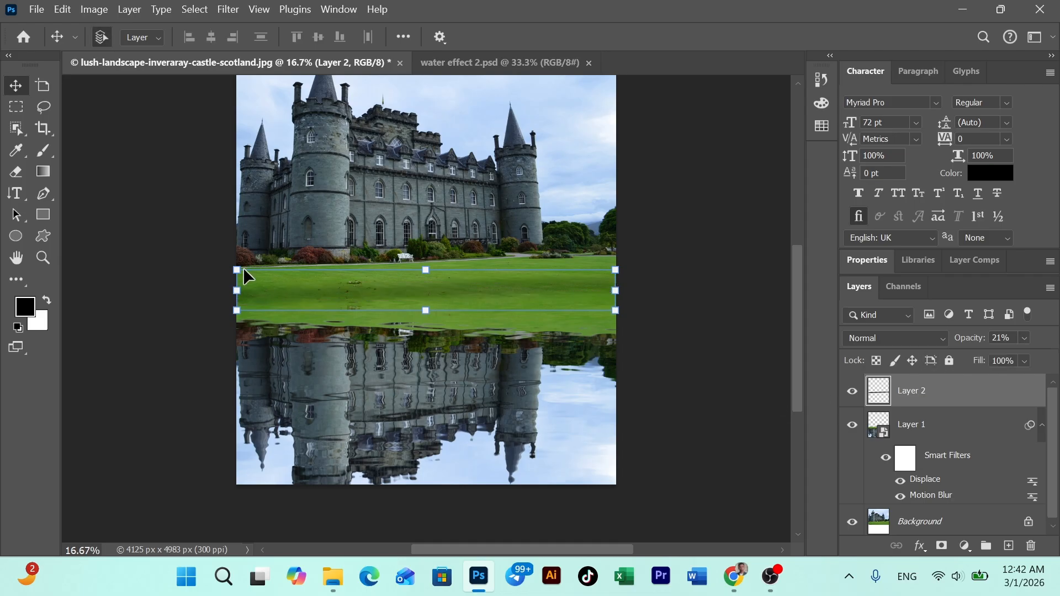
- Set the opacity of the shadow strip on Layer 2 to 20%
left_click(145, 207)
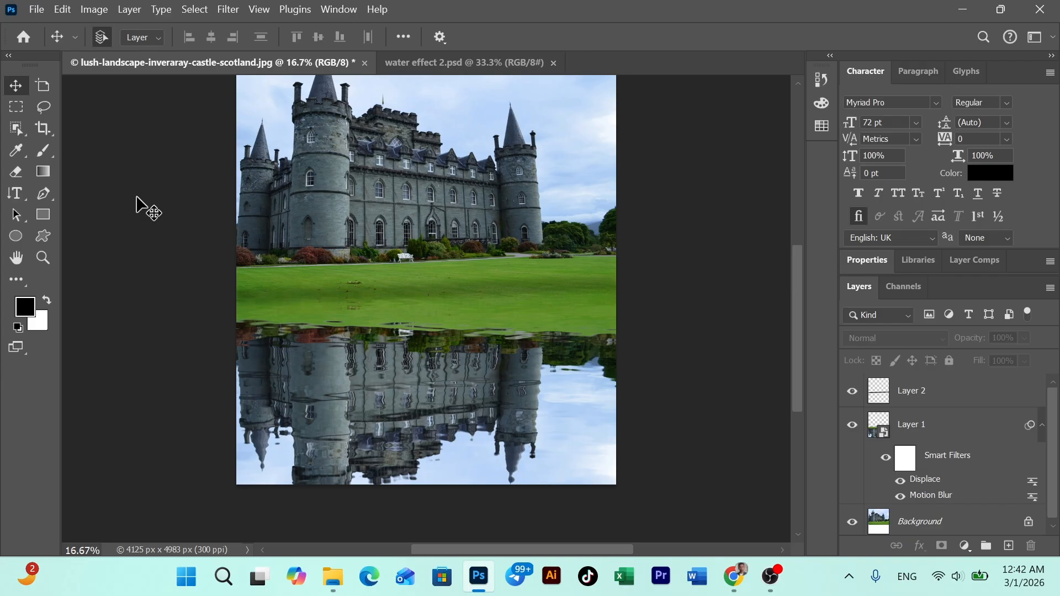
left_click(580, 295)
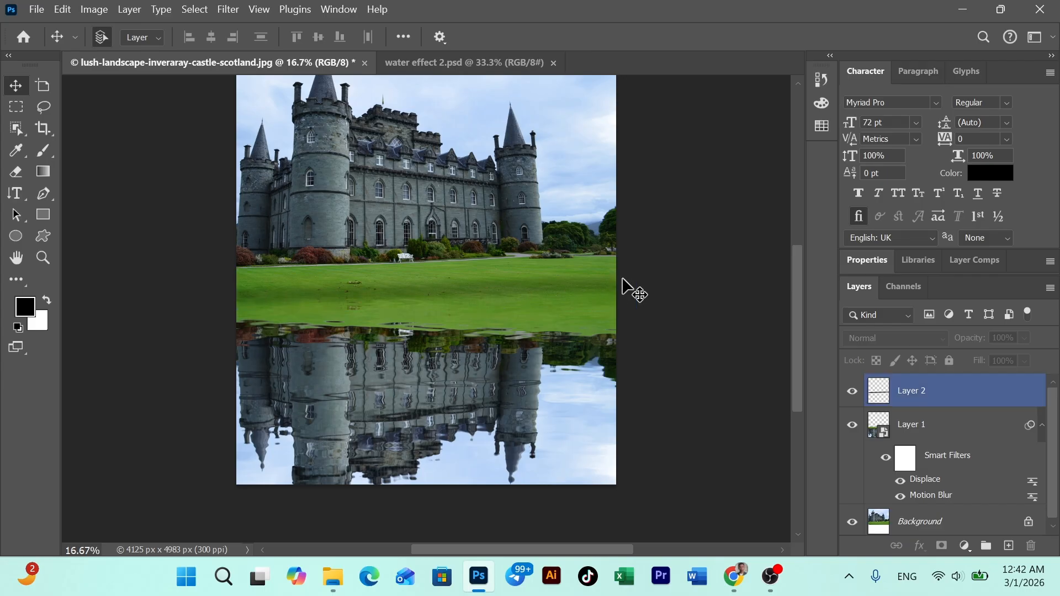
left_click(588, 279)
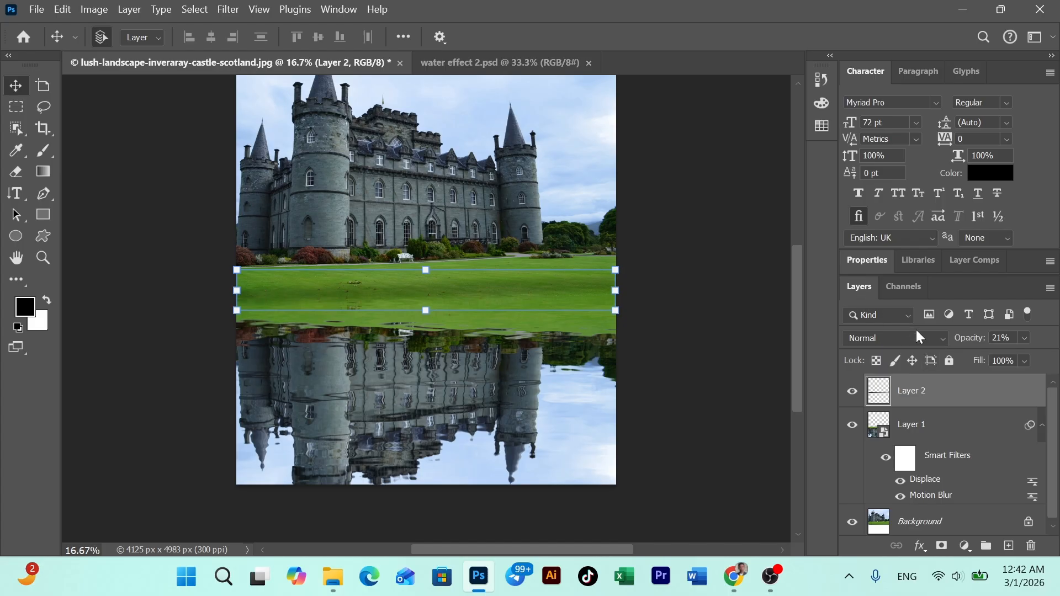
left_click(1023, 338)
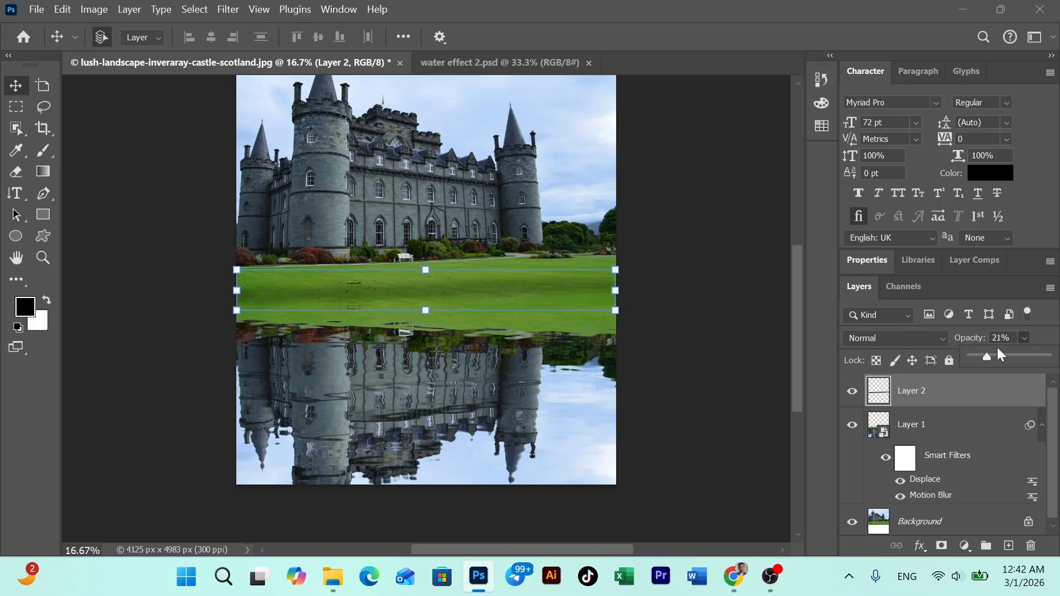
left_click_drag(982, 356, 981, 356)
left_click(705, 251)
left_click(706, 252)
left_click(935, 394)
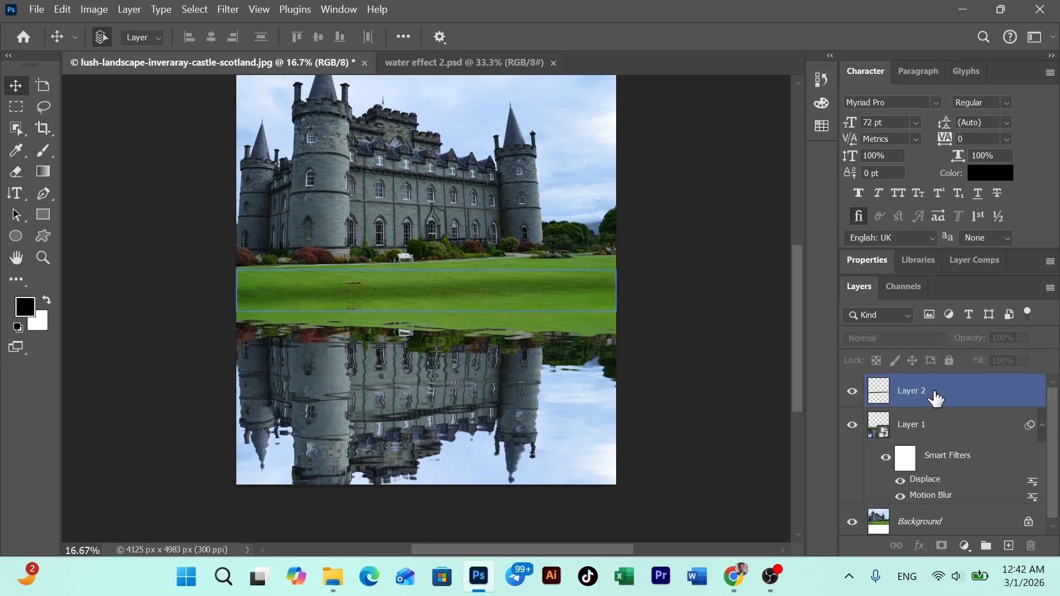
left_click(1024, 338)
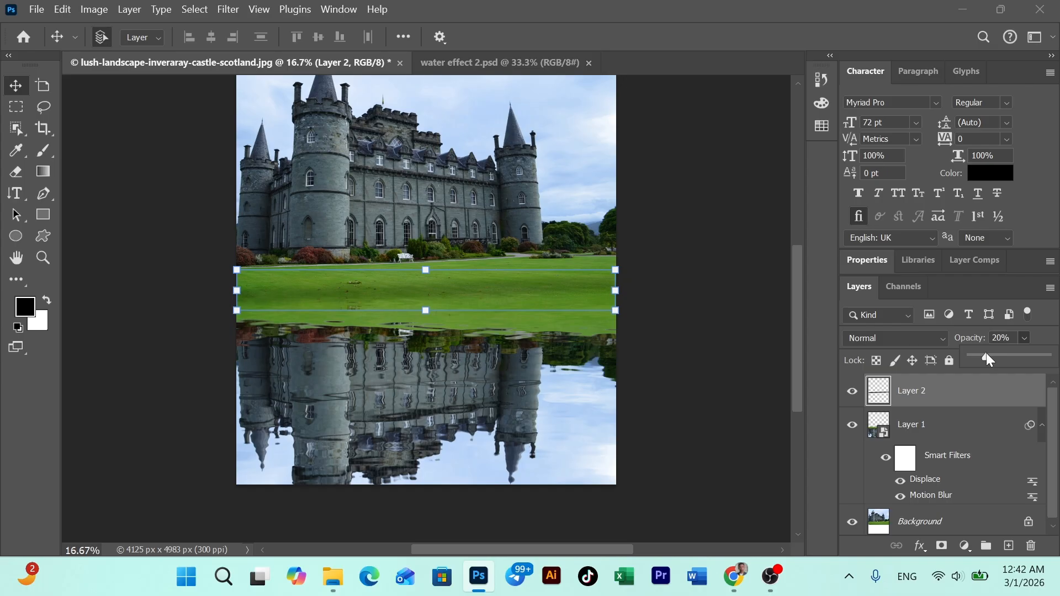
left_click(710, 289)
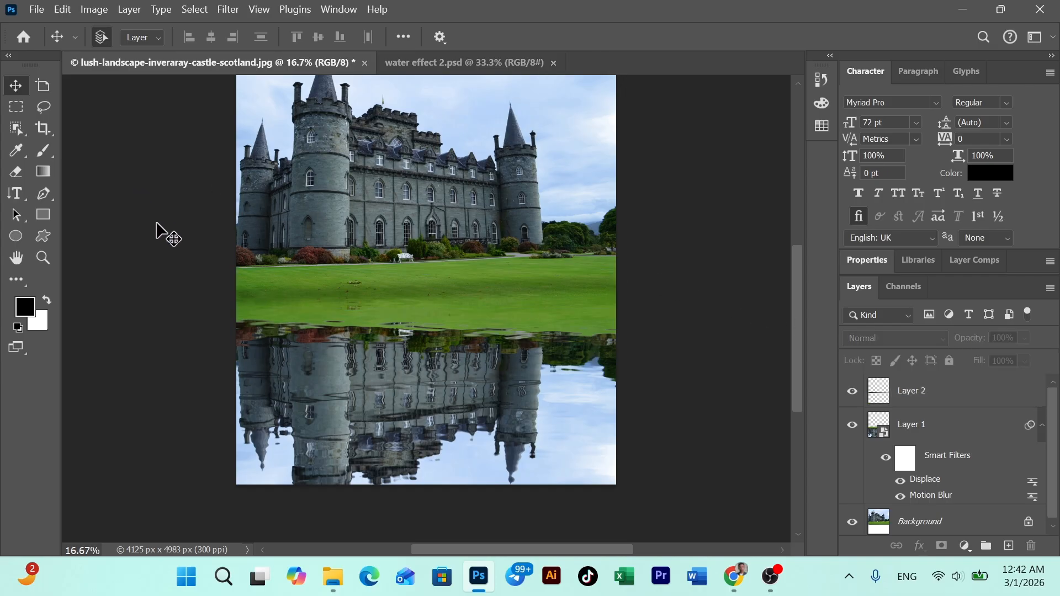
- Examine the whole composition, comparing the castle and lawn with the rippled reflection and the soft shadow between them
scroll(417, 159, "up", 2)
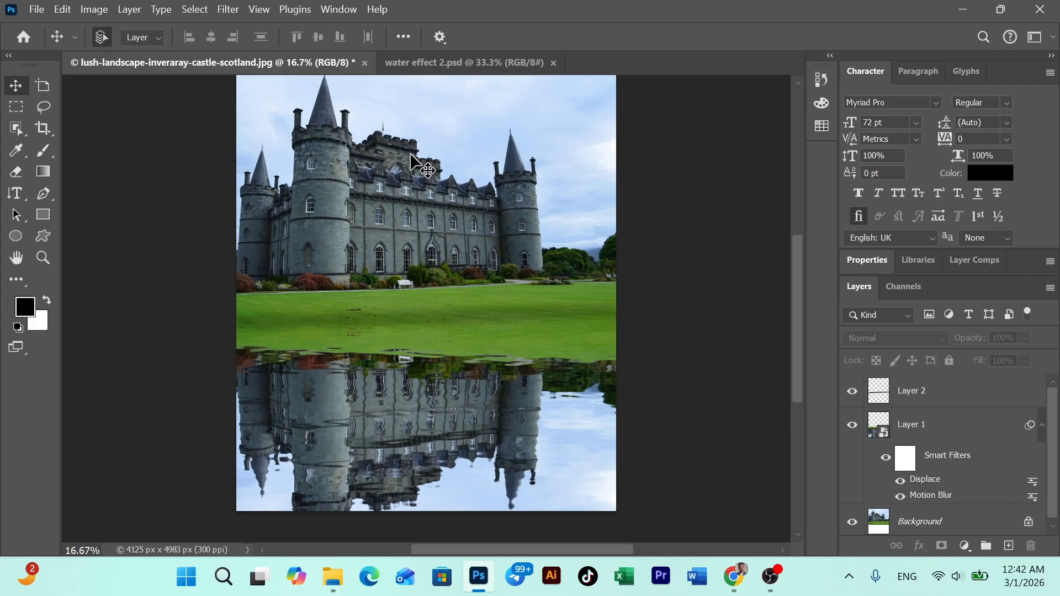
scroll(414, 161, "down", 1)
scroll(420, 168, "up", 2)
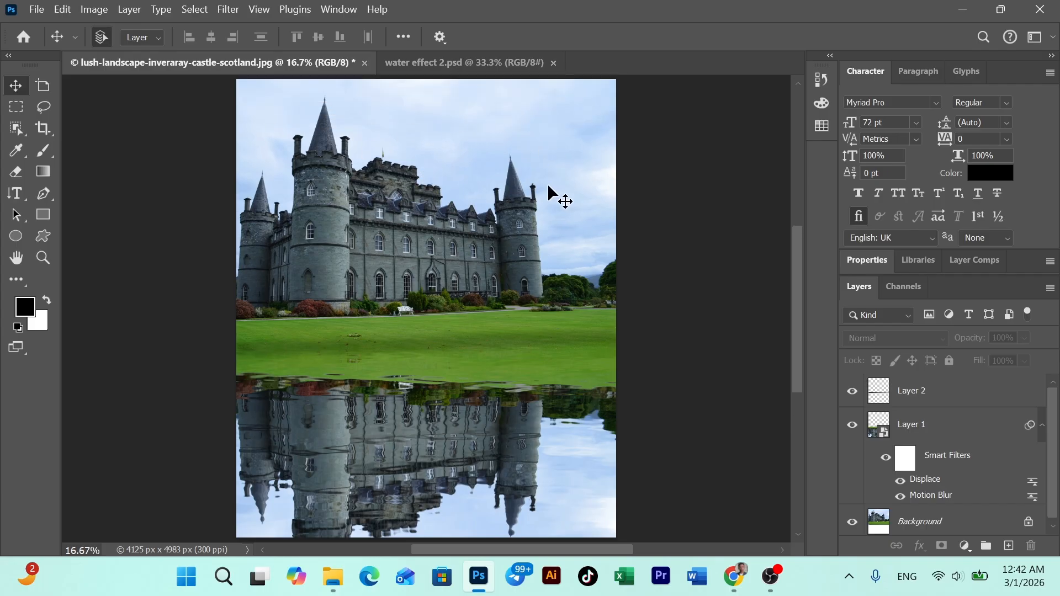
left_click(432, 522)
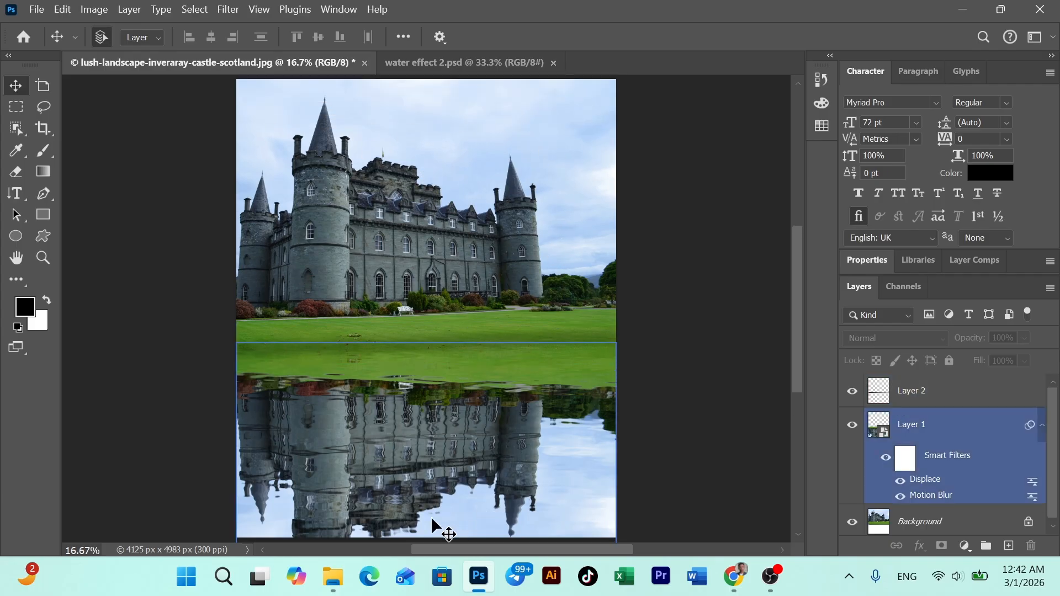
scroll(389, 377, "down", 1)
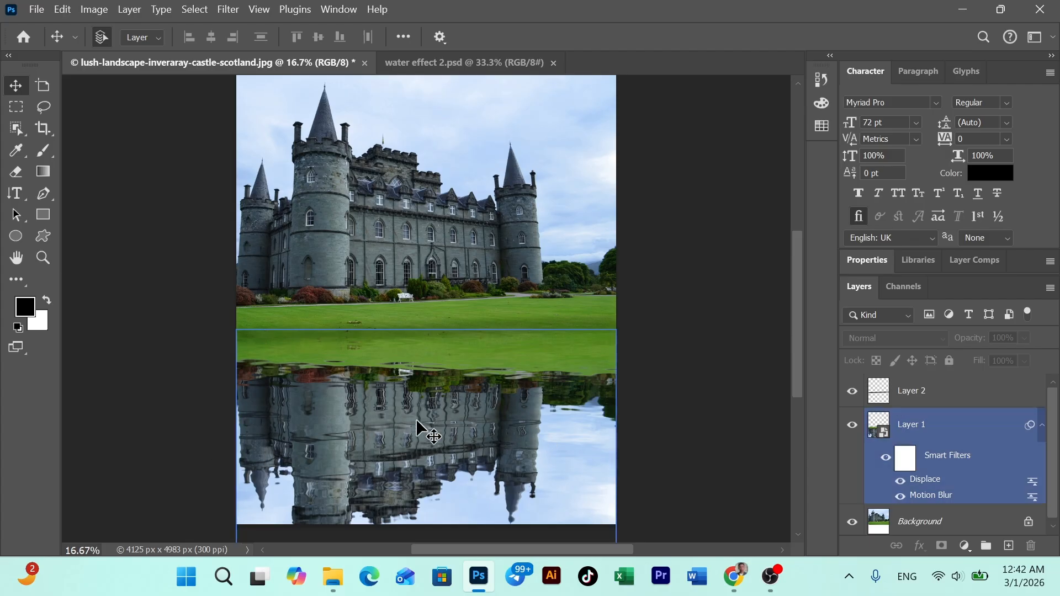
left_click(478, 266)
left_click(393, 439)
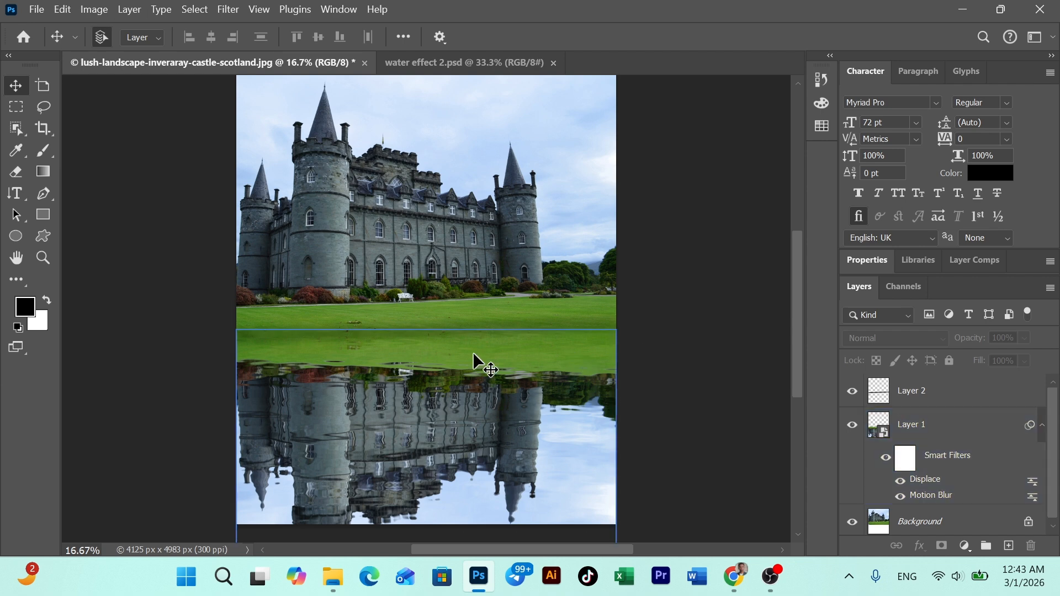
scroll(349, 155, "up", 1)
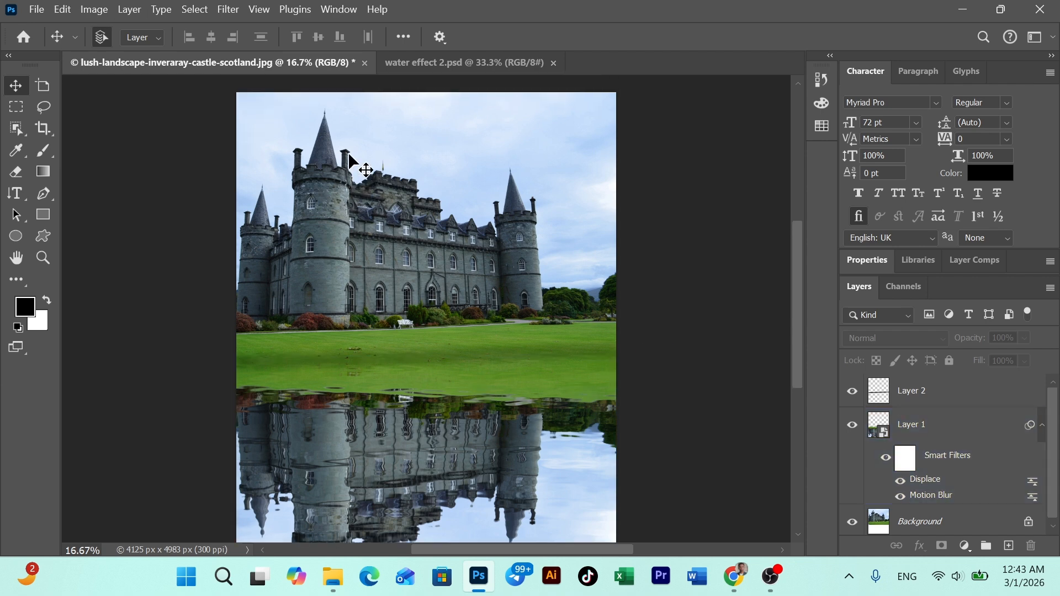
scroll(350, 155, "down", 1)
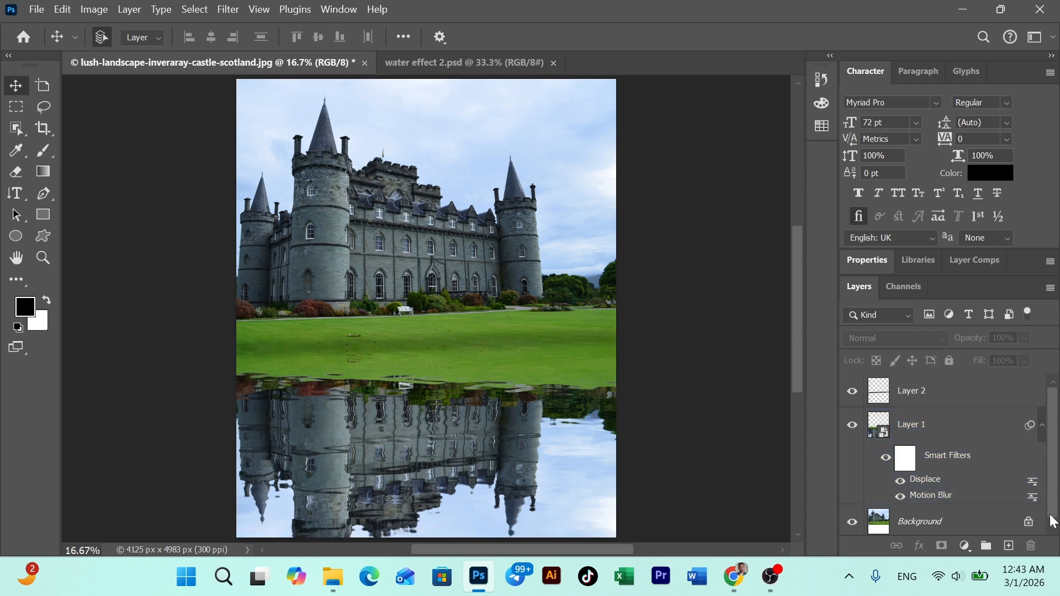
left_click(577, 406)
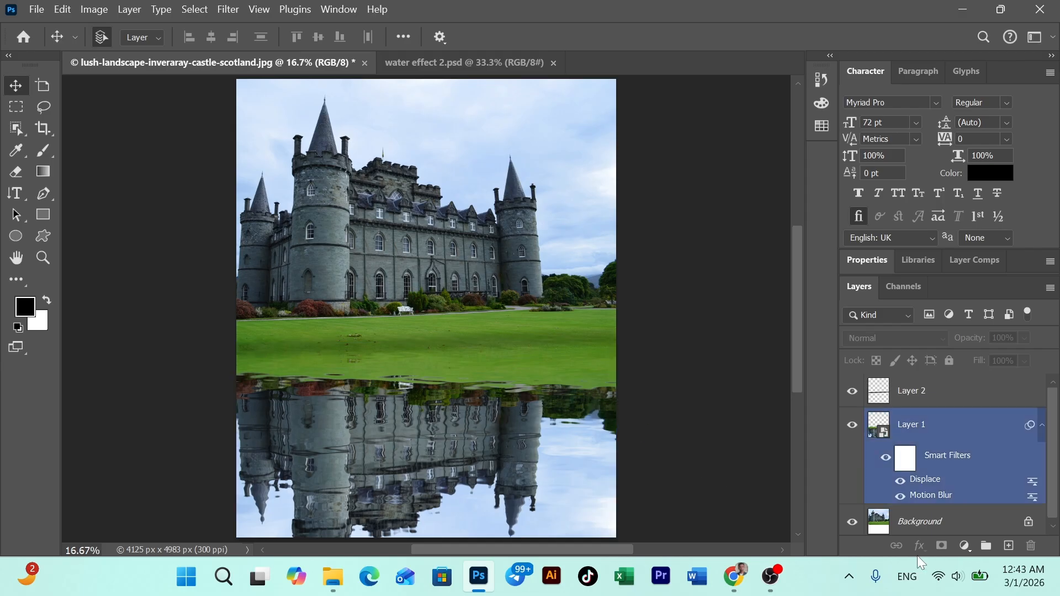
- Add a Color Balance adjustment layer directly above the Background layer
left_click(972, 544)
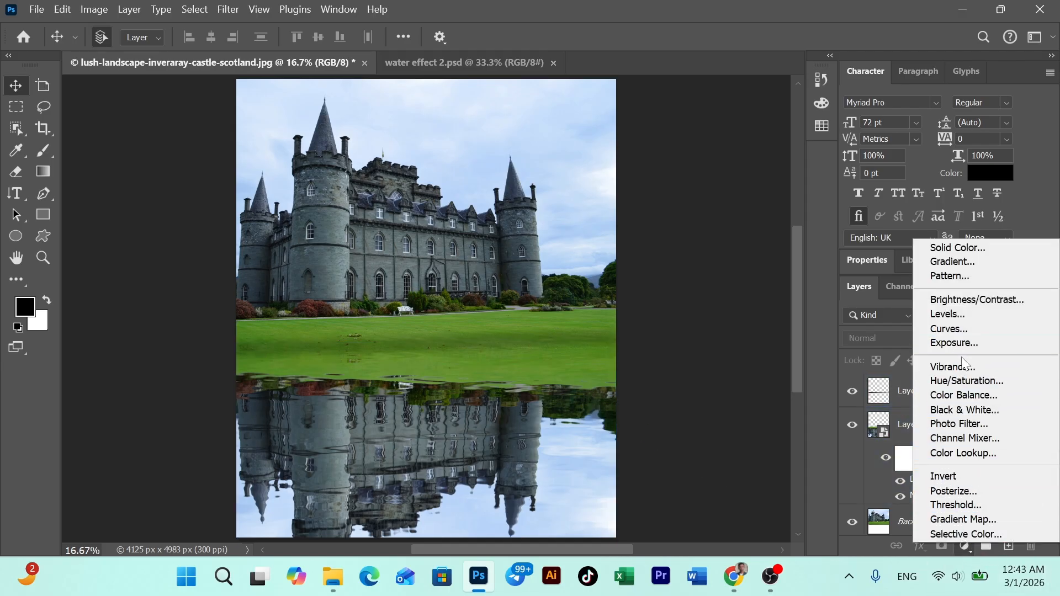
left_click(898, 535)
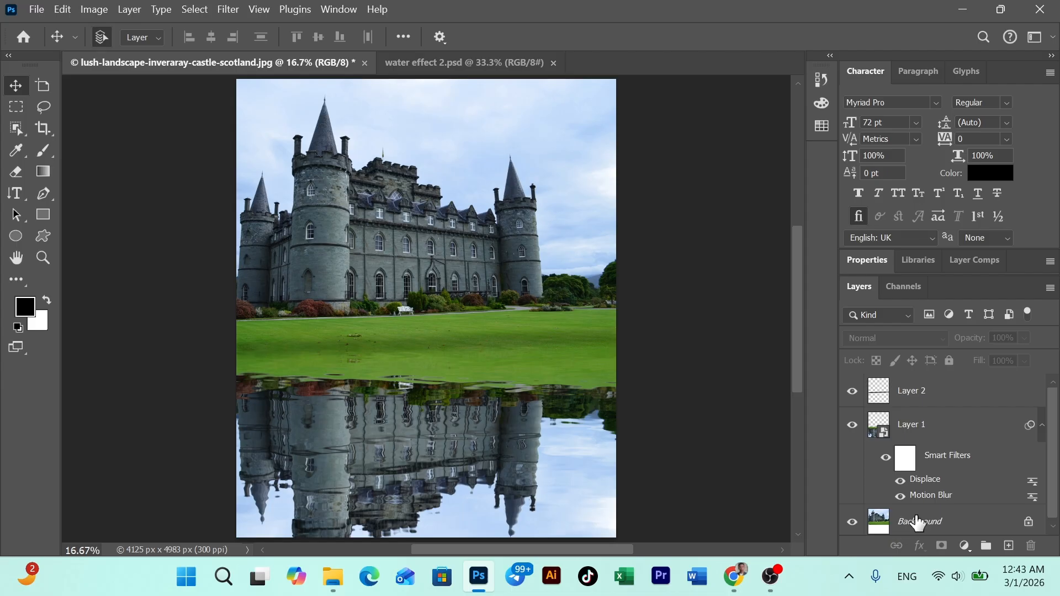
left_click(931, 519)
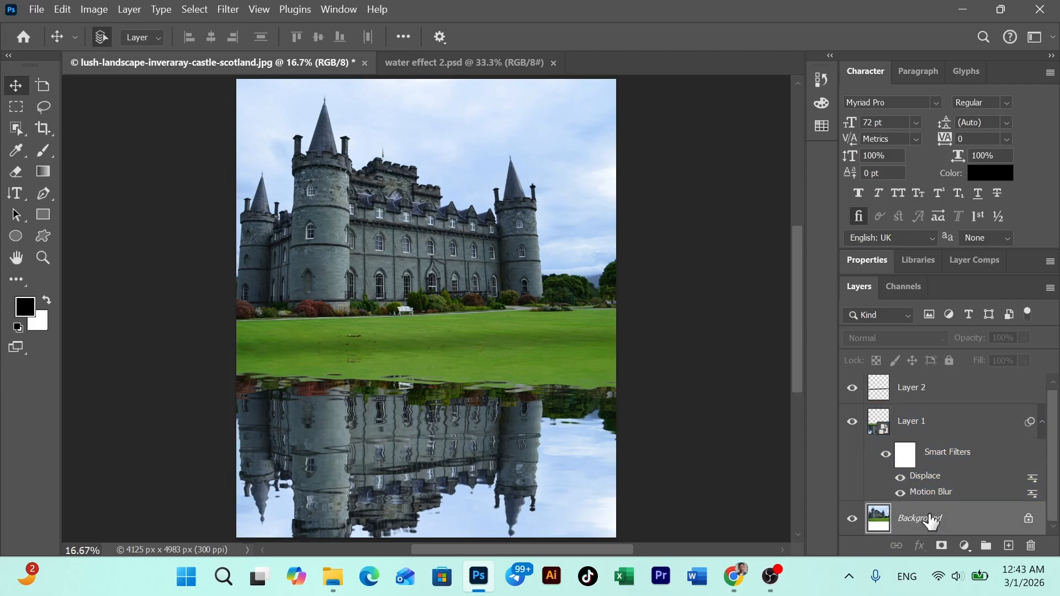
left_click(963, 547)
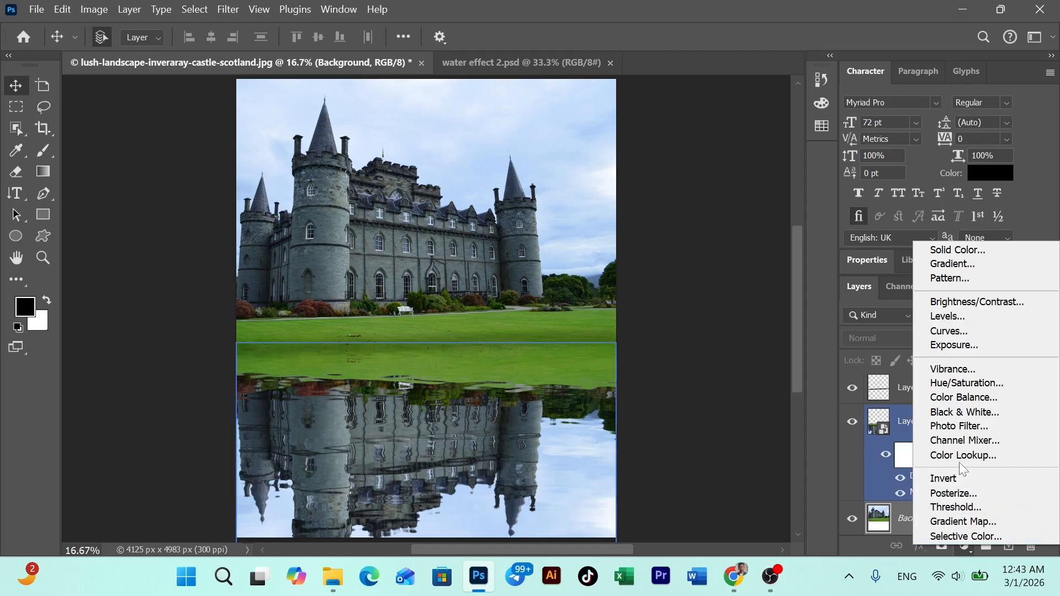
left_click(950, 399)
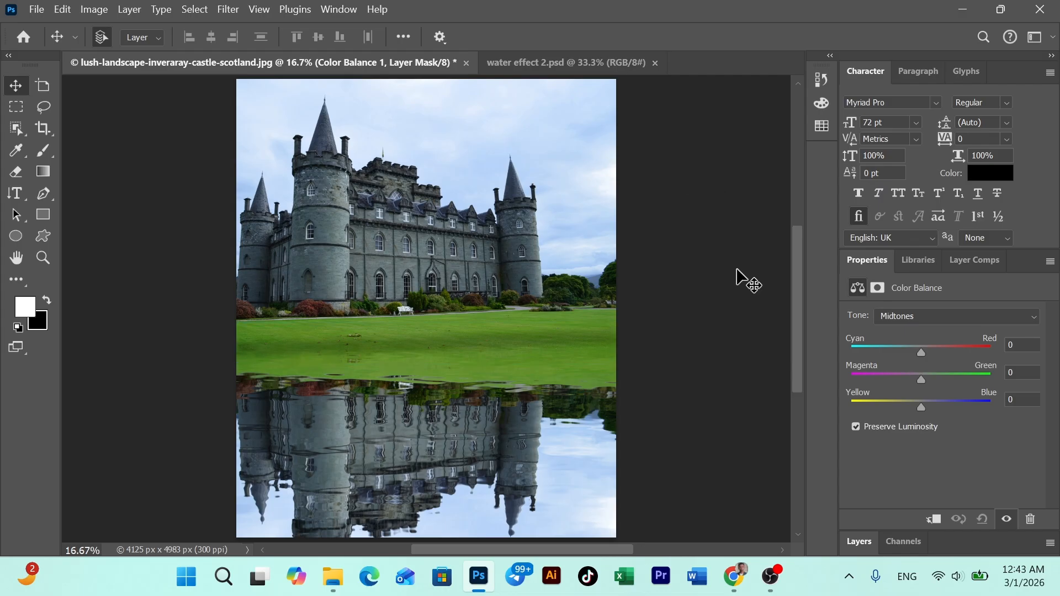
- Set the Color Balance midtones to Cyan/Red +5 and Magenta/Green +8, and shift Yellow/Blue slightly toward yellow
left_click(929, 350)
left_click_drag(925, 377, 927, 353)
left_click(914, 374)
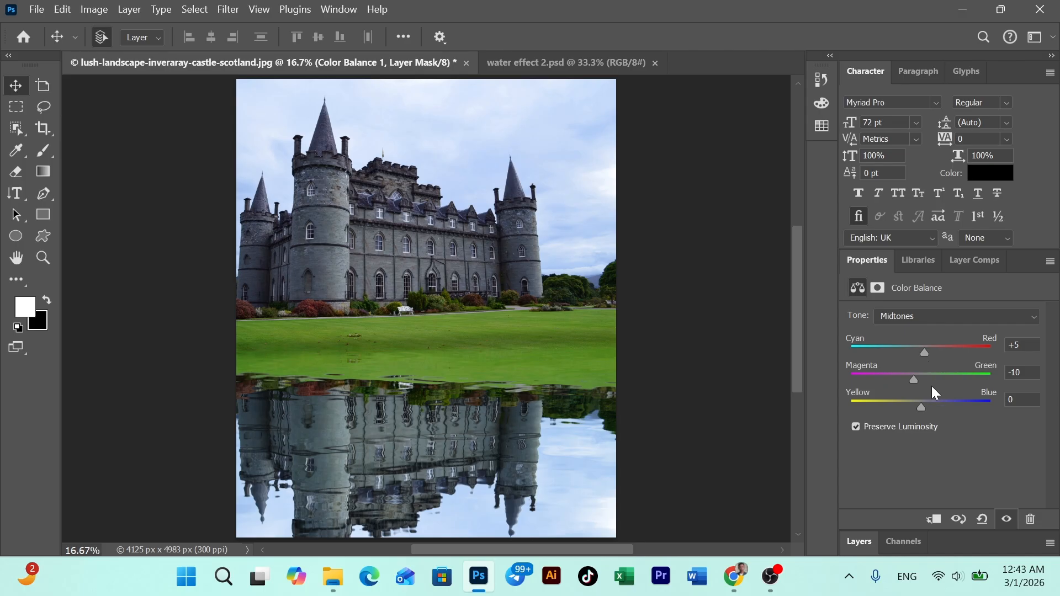
left_click_drag(920, 382, 928, 381)
left_click(930, 379)
left_click(933, 379)
left_click_drag(930, 379, 927, 379)
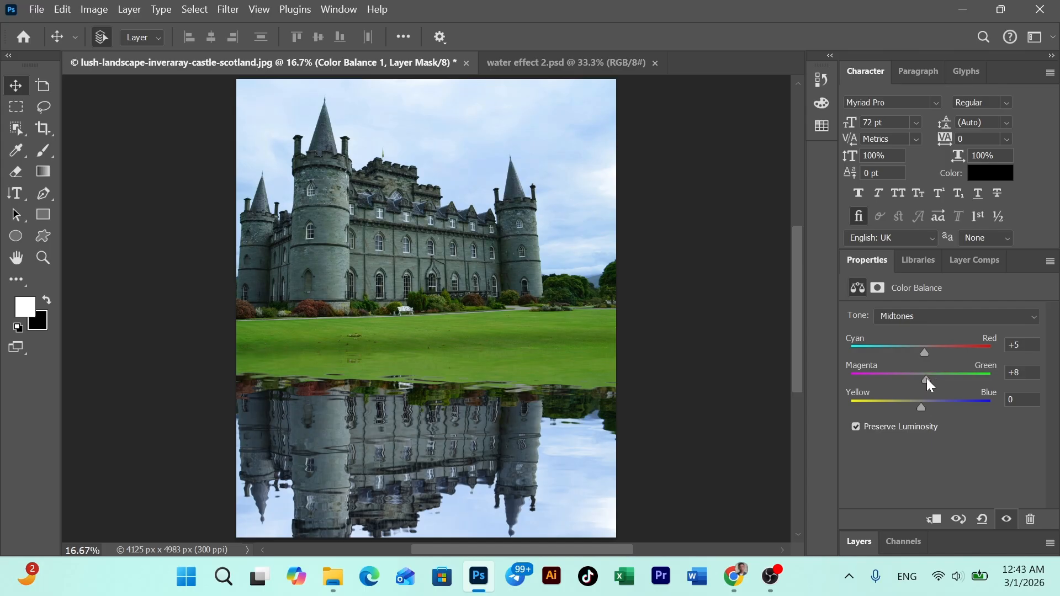
left_click(924, 407)
left_click(906, 404)
left_click_drag(905, 403, 915, 409)
- Return from the Color Balance settings to the layer stack and select Layer 2
left_click(859, 542)
left_click(989, 456)
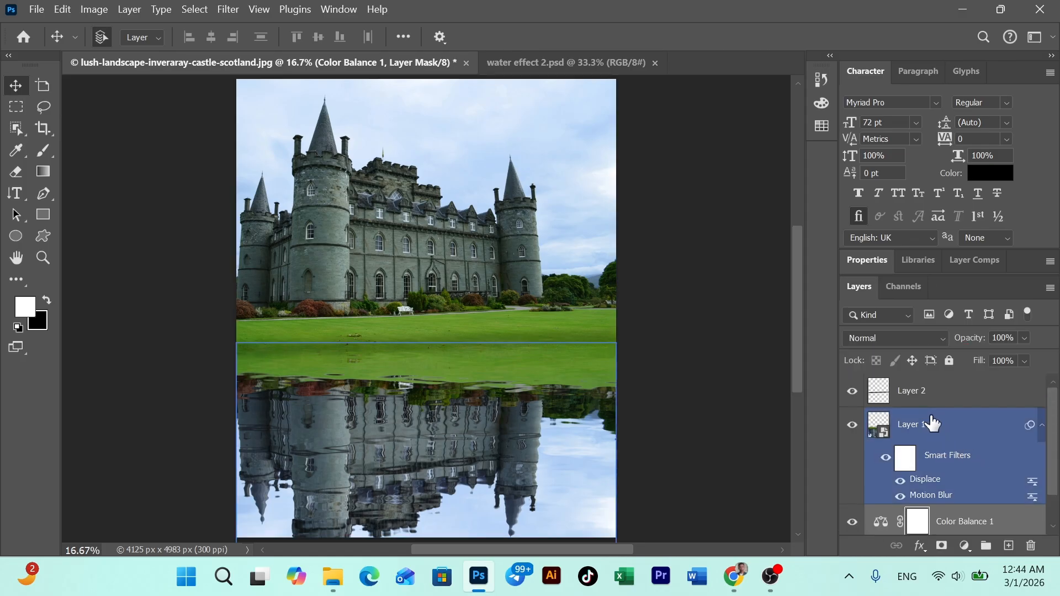
scroll(933, 423, "down", 1)
scroll(932, 423, "up", 1)
left_click(914, 396)
left_click(915, 397)
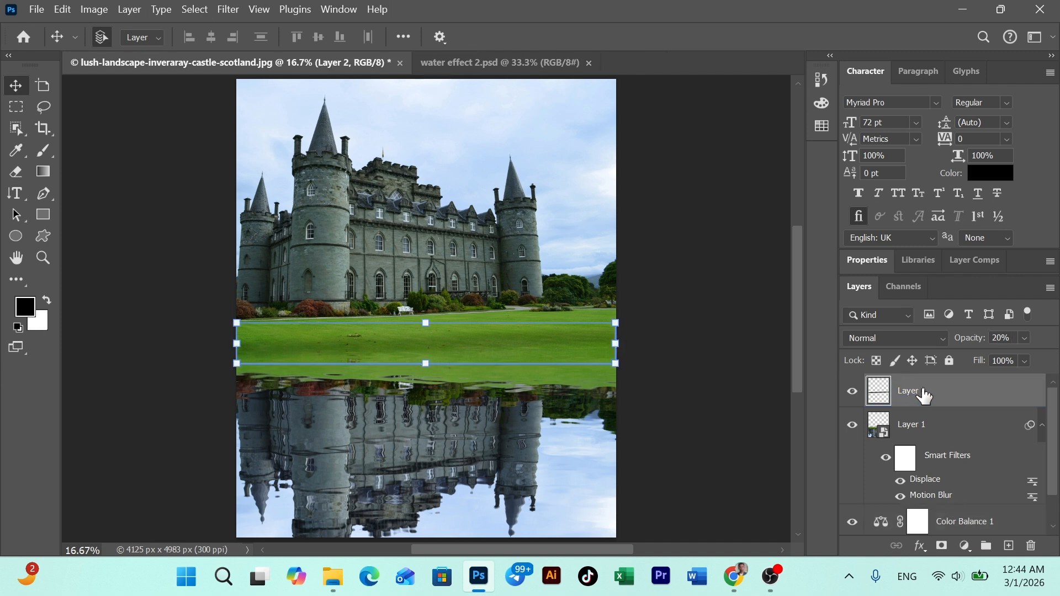
scroll(969, 424, "down", 1)
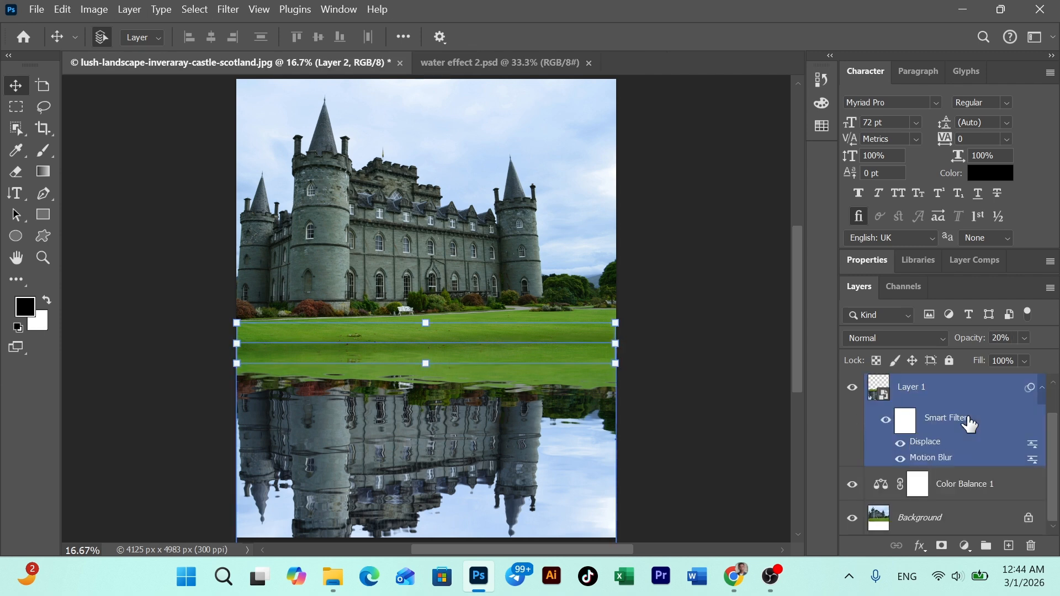
left_click(966, 544)
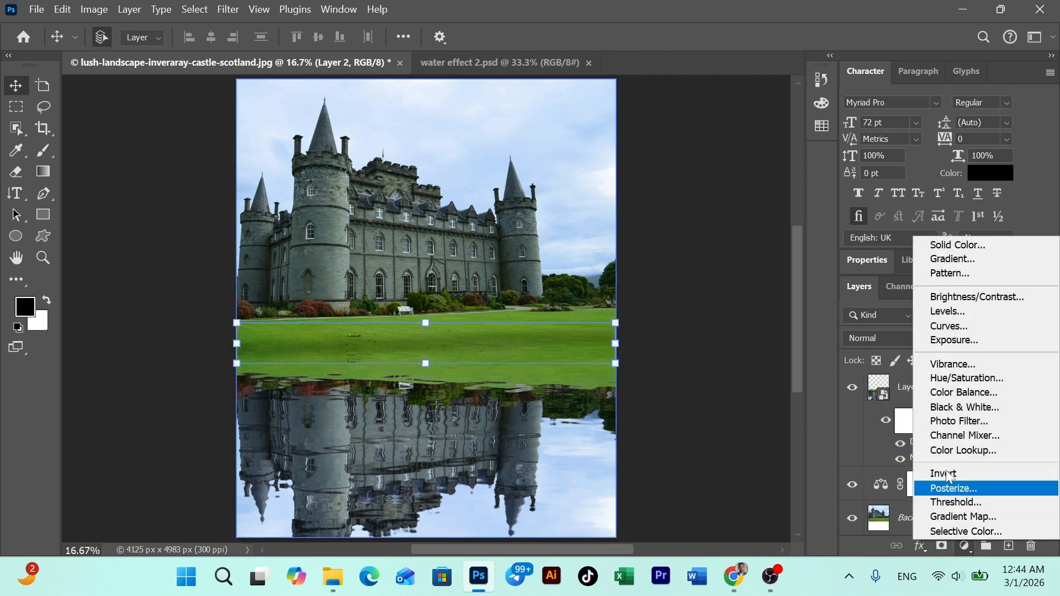
left_click(899, 515)
- Add a Curves adjustment layer directly above the Background layer and raise the midpoint of its RGB curve slightly to brighten the midtones
left_click(958, 524)
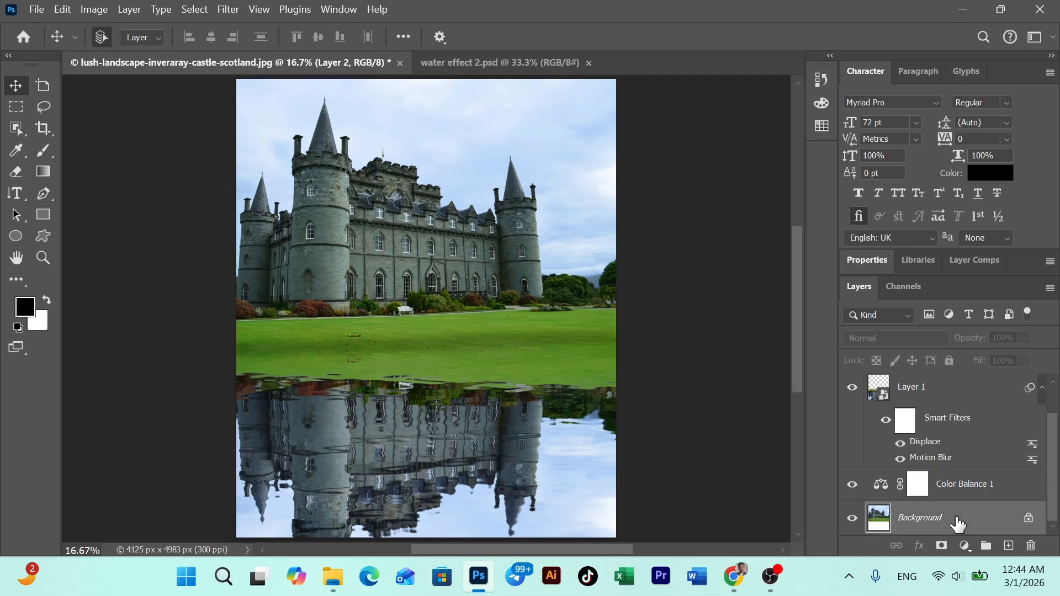
scroll(924, 431, "up", 2)
scroll(923, 429, "down", 2)
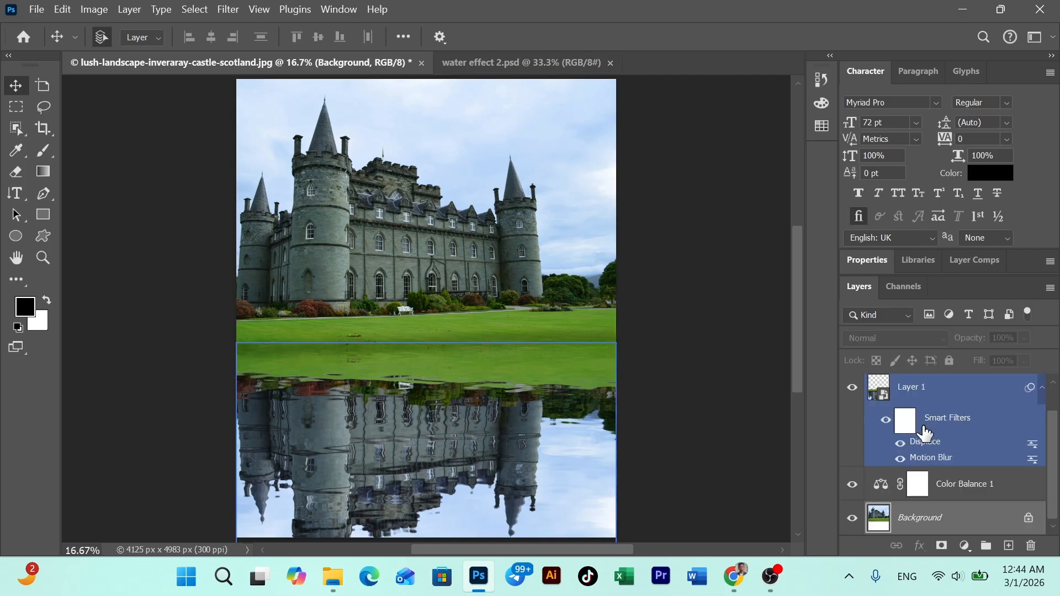
left_click(972, 548)
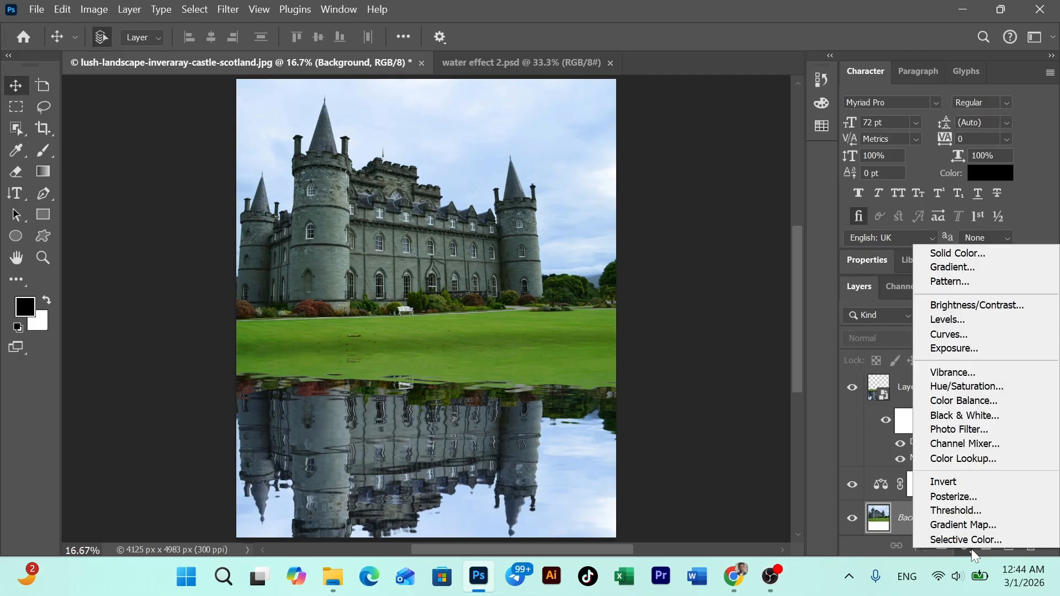
left_click(966, 333)
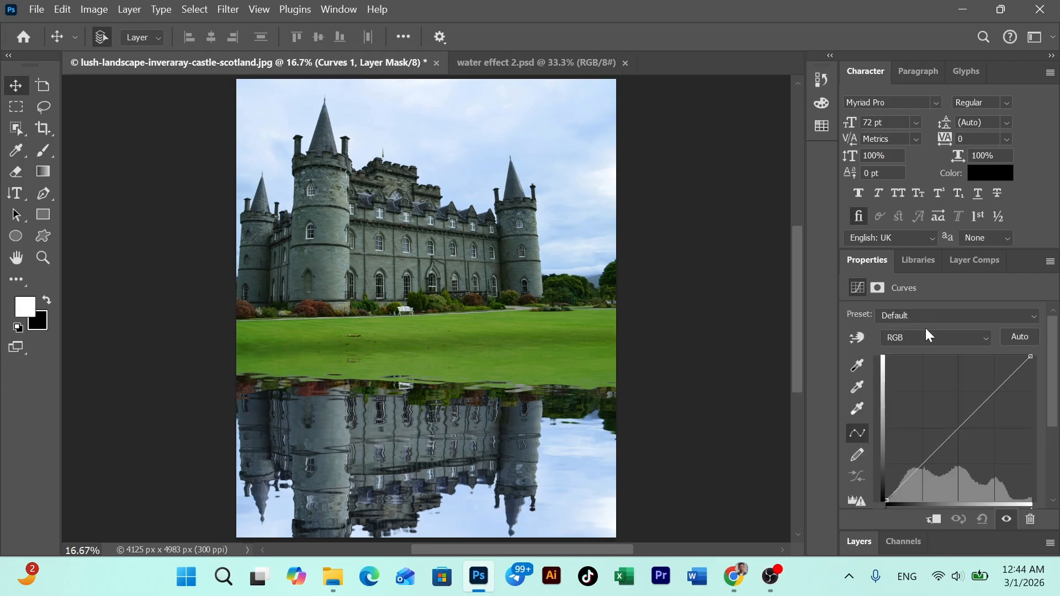
mouse_move(956, 435)
left_mouse_down()
mouse_move(949, 421)
mouse_move(958, 420)
left_mouse_up()
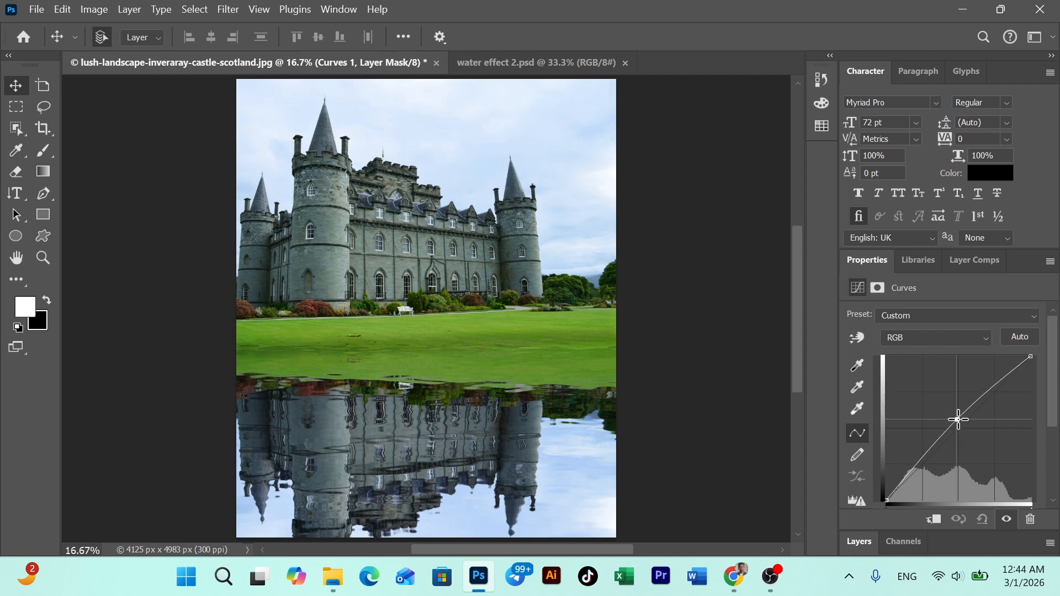
left_click(934, 520)
left_click(858, 542)
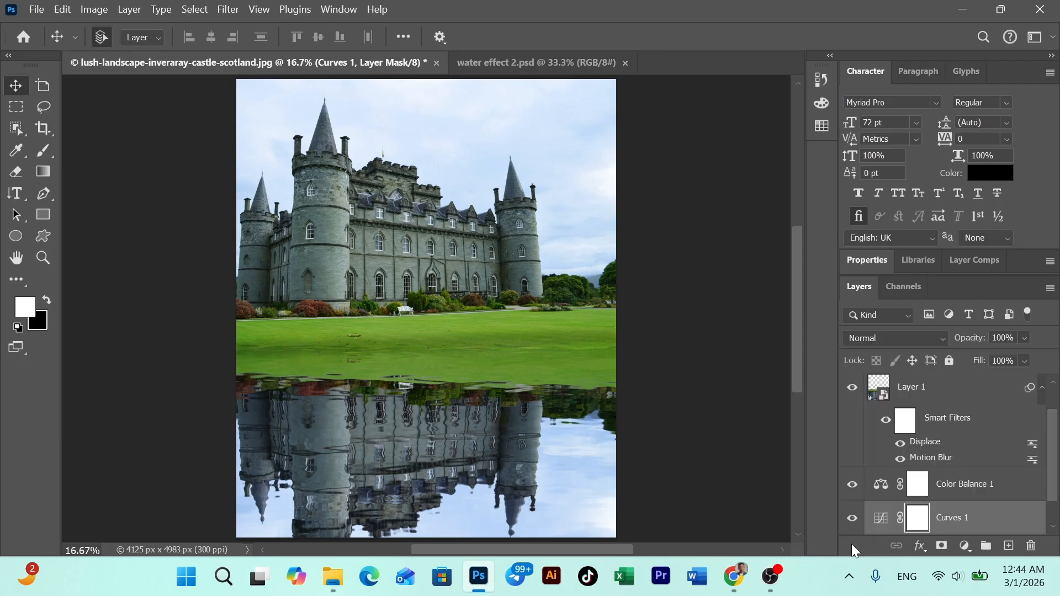
- Move the Curves 1 adjustment layer to the top of the layer stack and clip it to Layer 2
left_click_drag(963, 518, 985, 366)
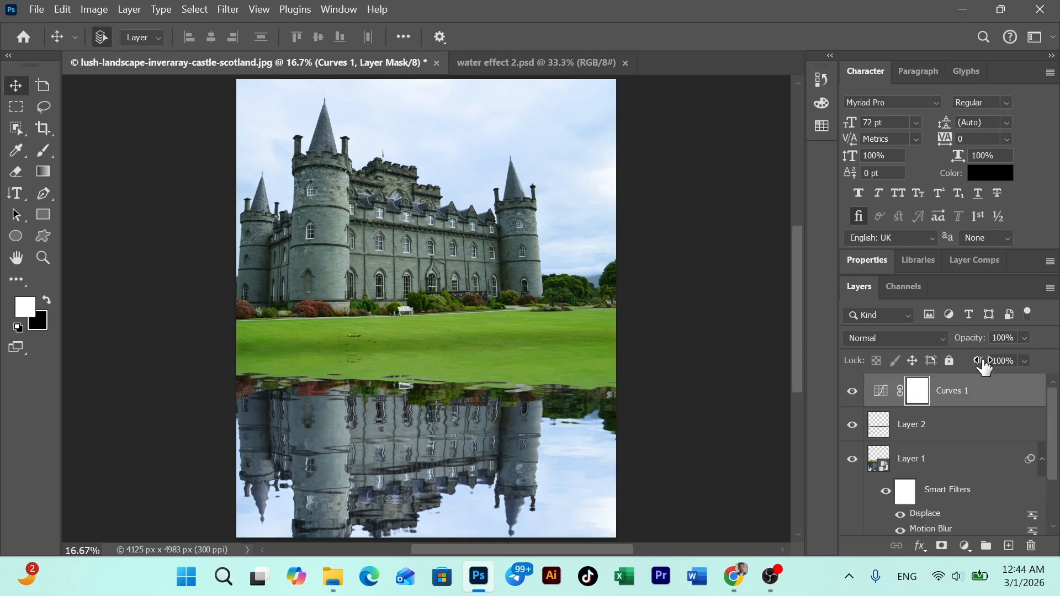
right_click(982, 392)
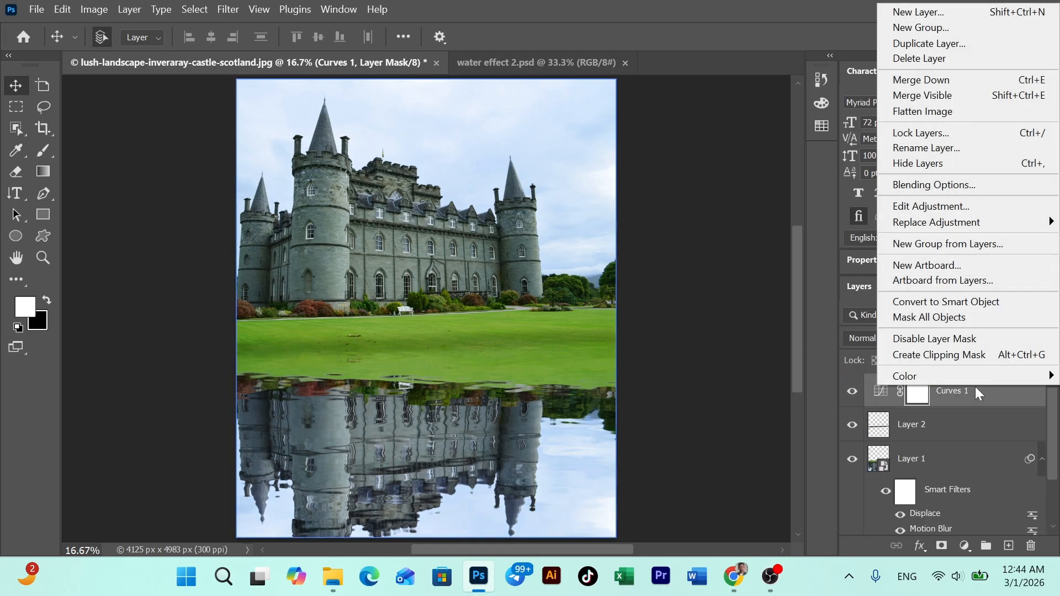
left_click(934, 357)
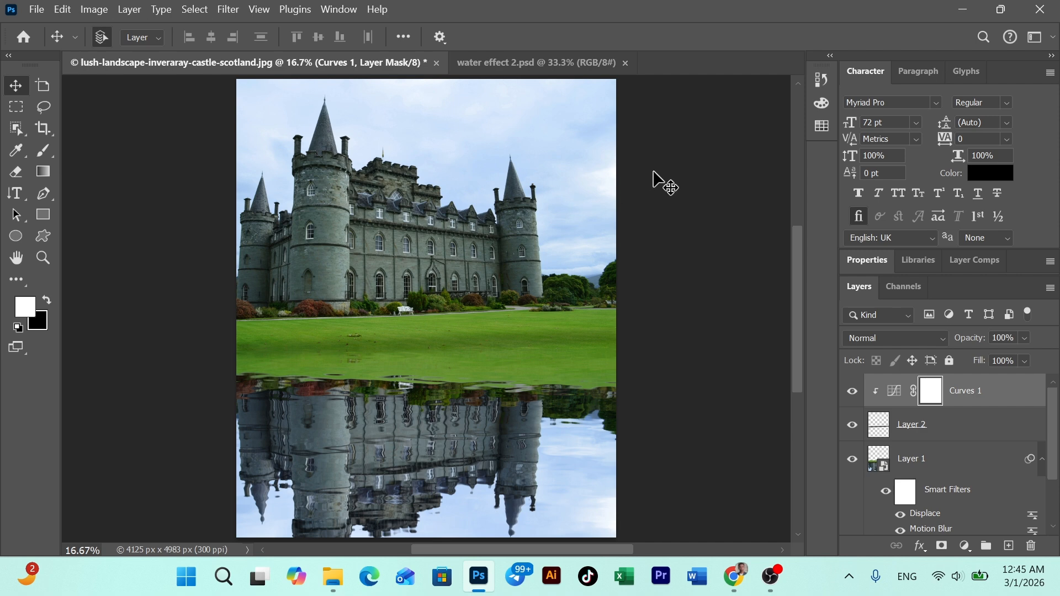
- Examine the finished composition from the sky and castle down to the lawn, shoreline and rippled reflection
scroll(287, 242, "up", 2)
scroll(285, 234, "up", 2)
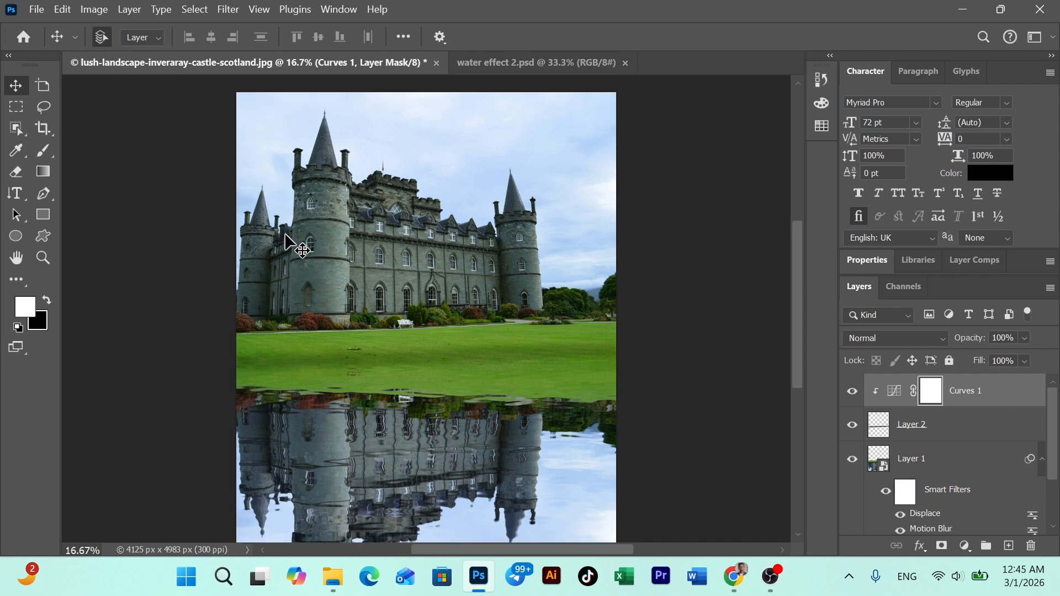
scroll(285, 234, "down", 1)
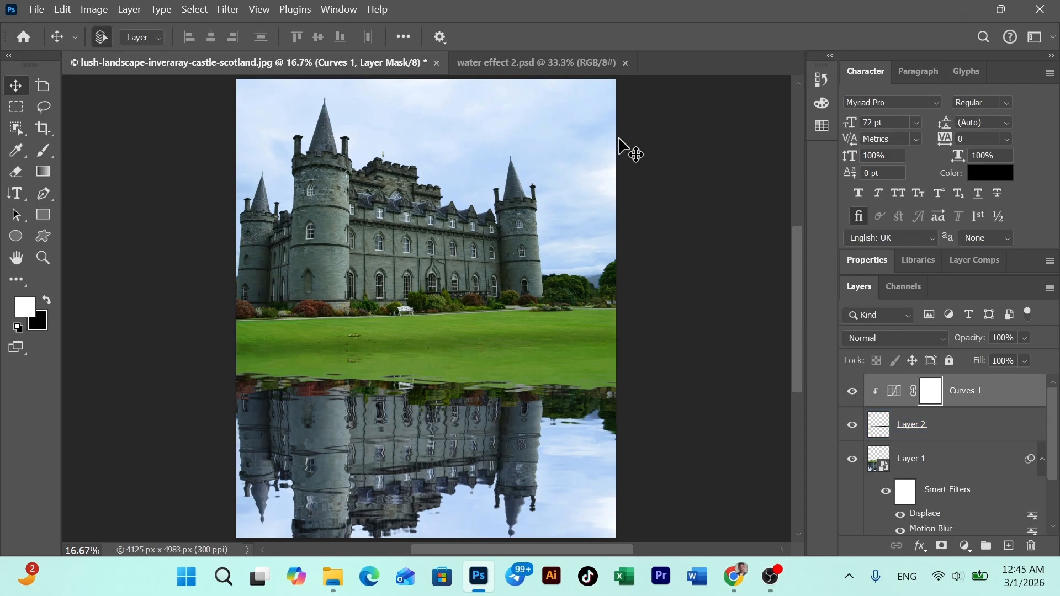
scroll(409, 173, "up", 2)
scroll(409, 174, "up", 2)
scroll(409, 173, "down", 6)
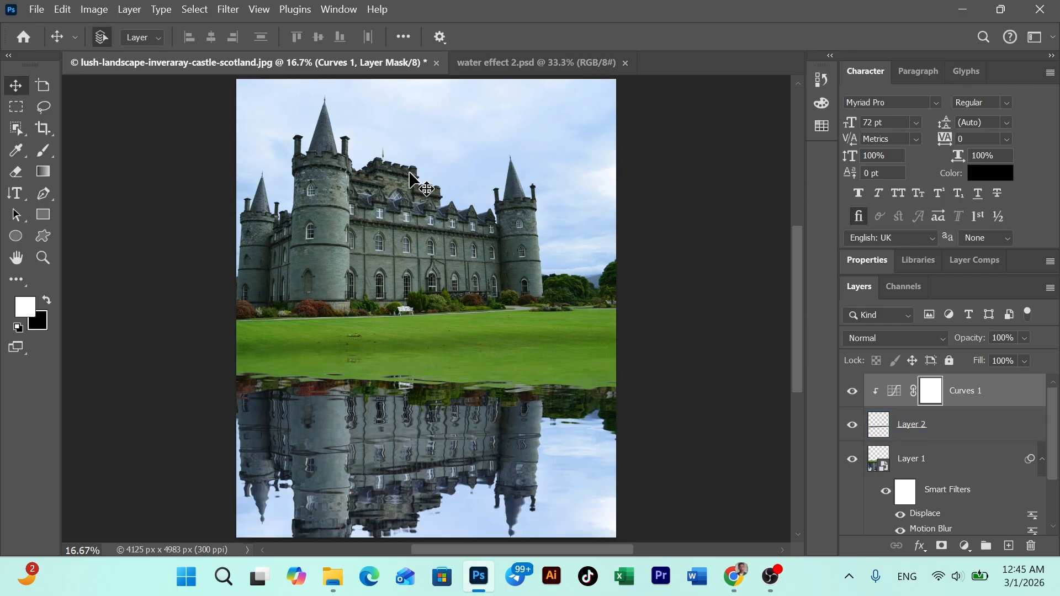
scroll(410, 173, "up", 3)
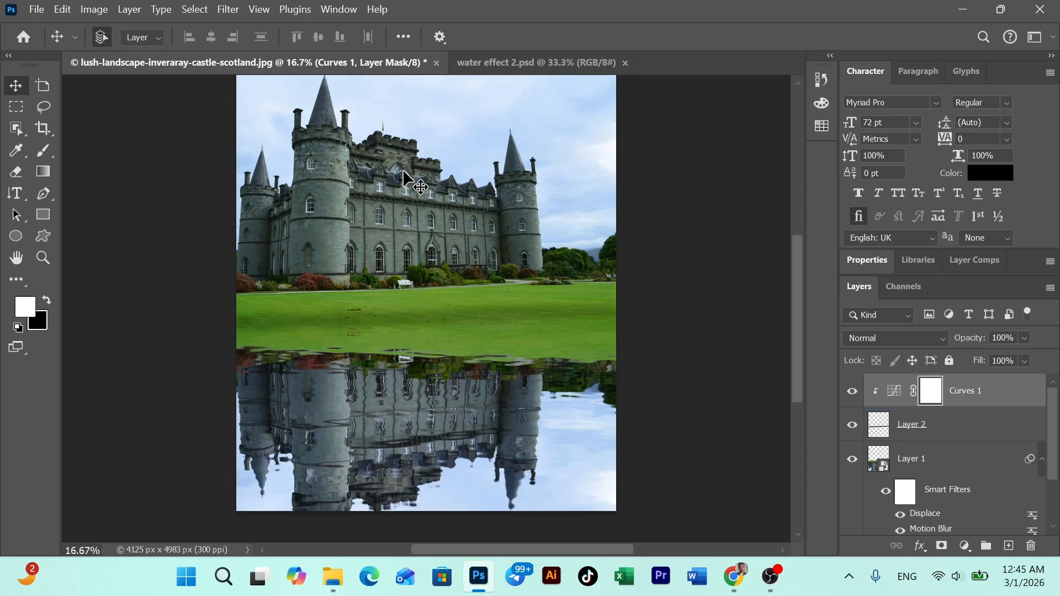
scroll(405, 174, "up", 1)
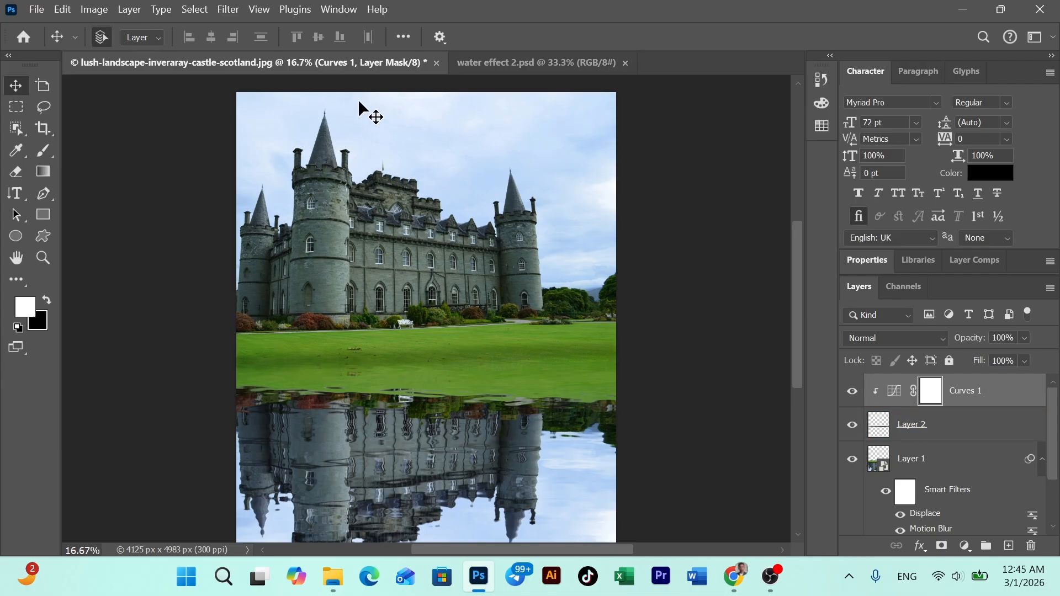
scroll(235, 310, "down", 1)
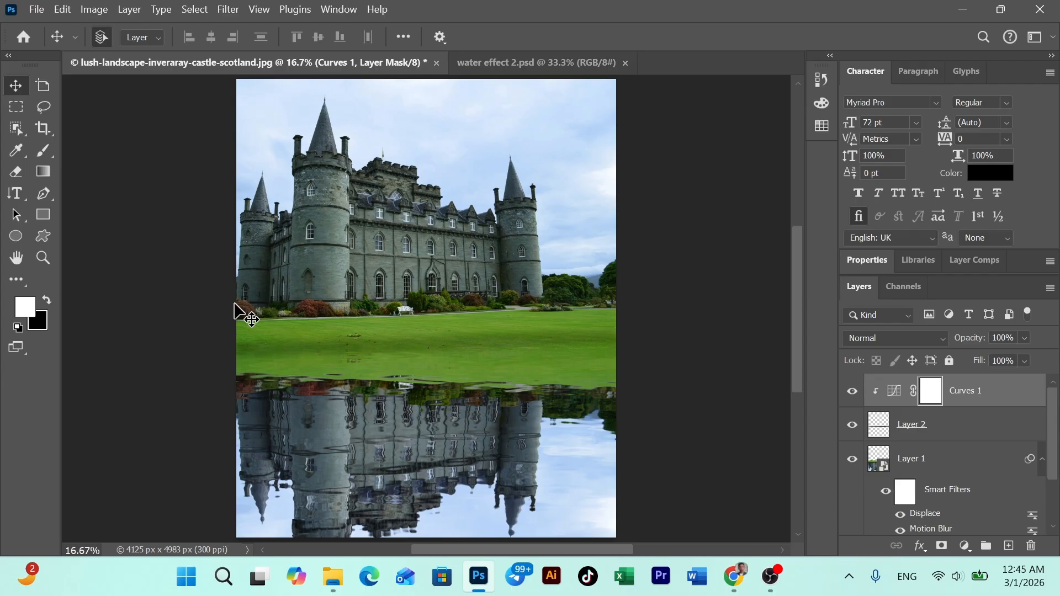